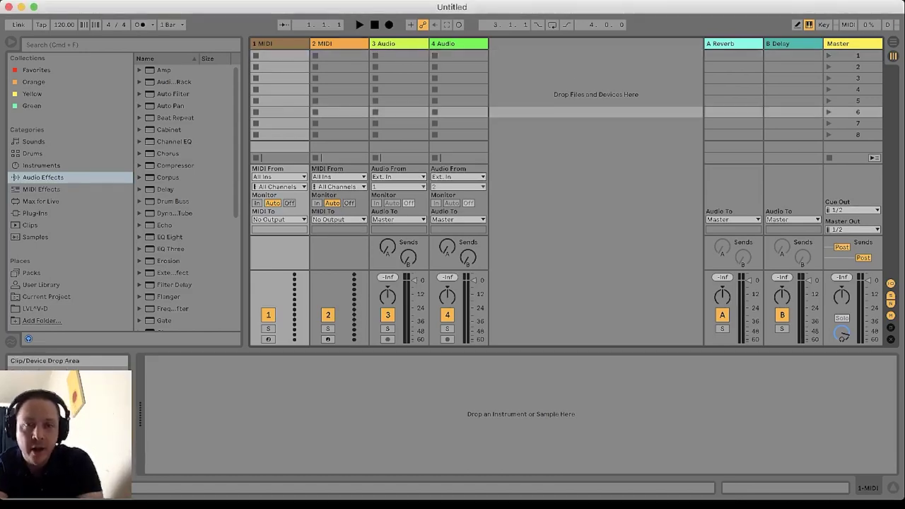
Switch to Arrangement View and set the first MIDI track's input source to TD-27.
{"action": "key", "text": "Tab"}
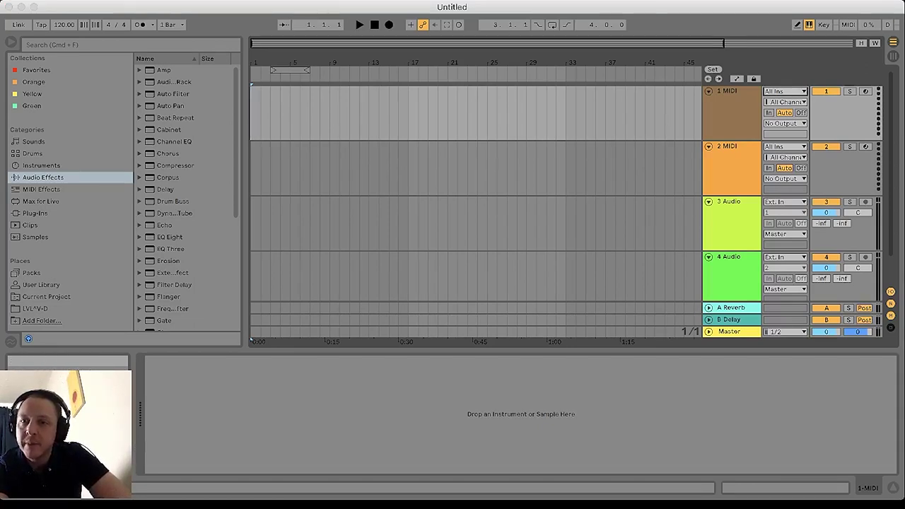
{"action": "left_click", "coordinate": [785, 104]}
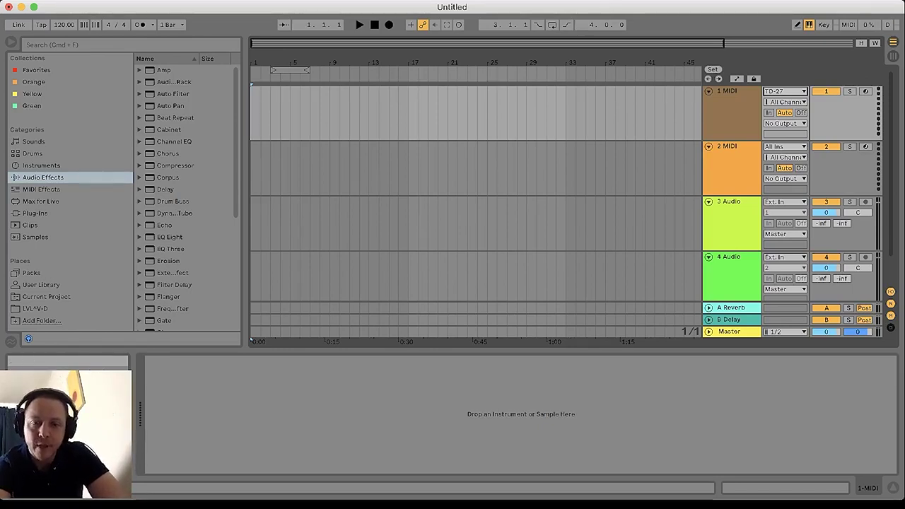
{"action": "key", "text": "super+Tab"}
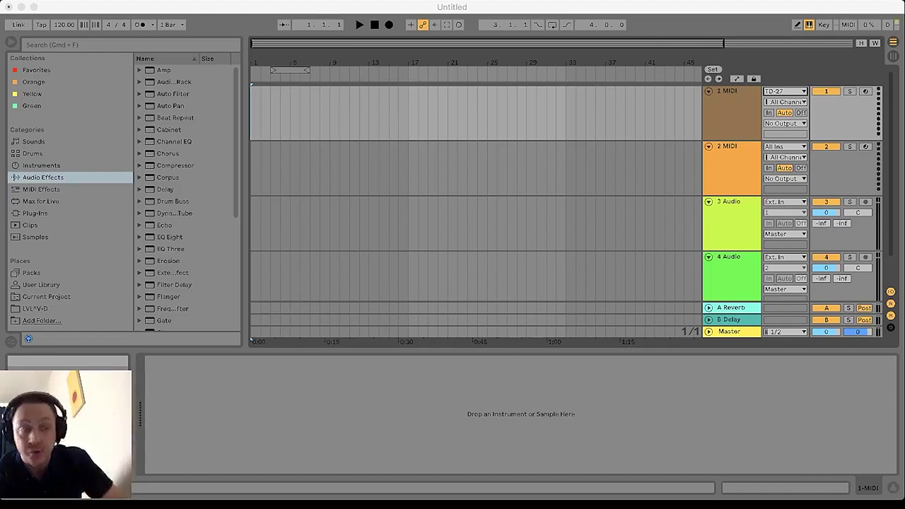
{"action": "key", "text": "super+Tab"}
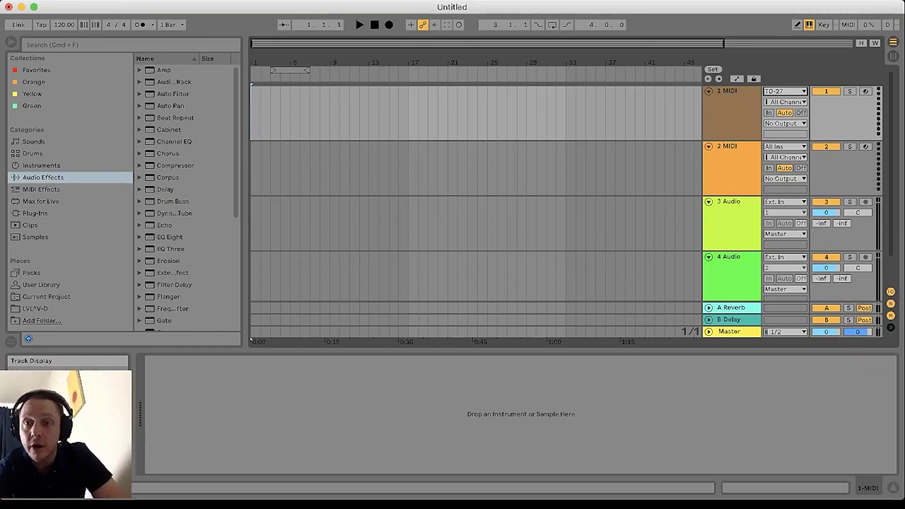
{"action": "left_click", "coordinate": [733, 101]}
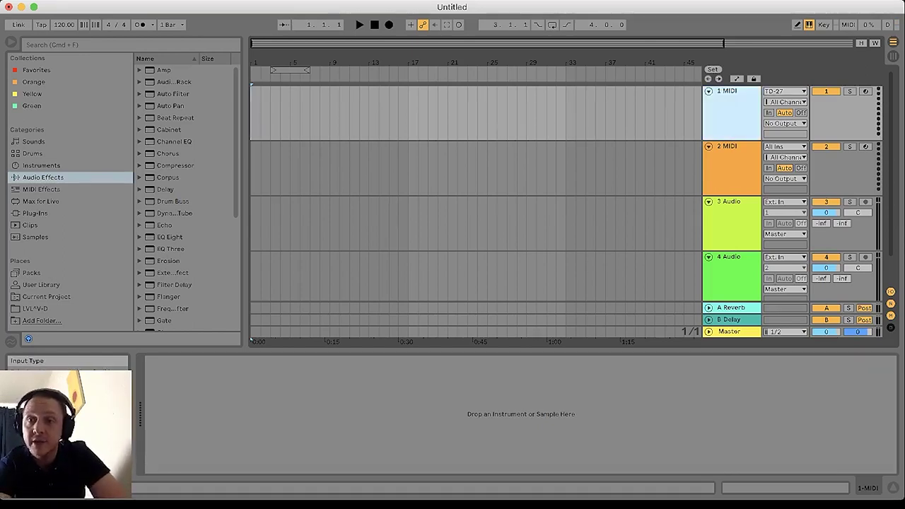
{"action": "left_click_drag", "start_coordinate": [467, 63], "coordinate": [466, 44]}
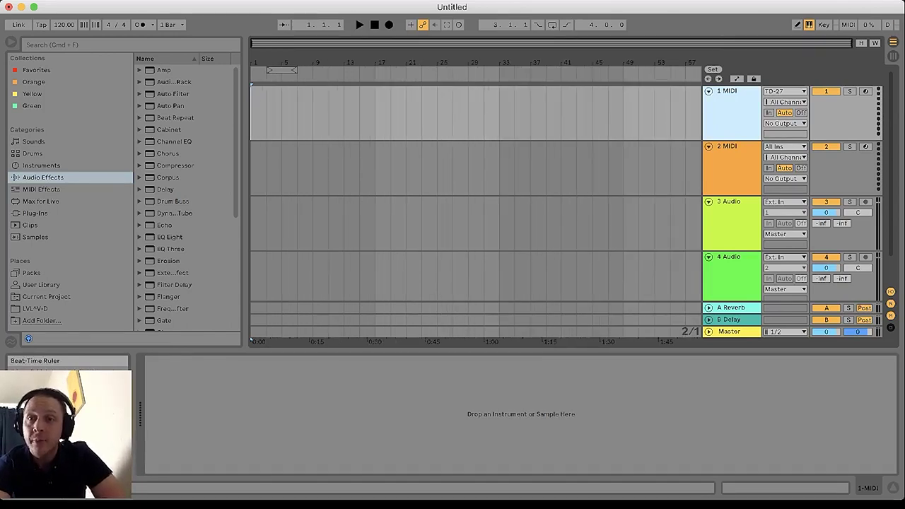
{"action": "left_click", "coordinate": [785, 103]}
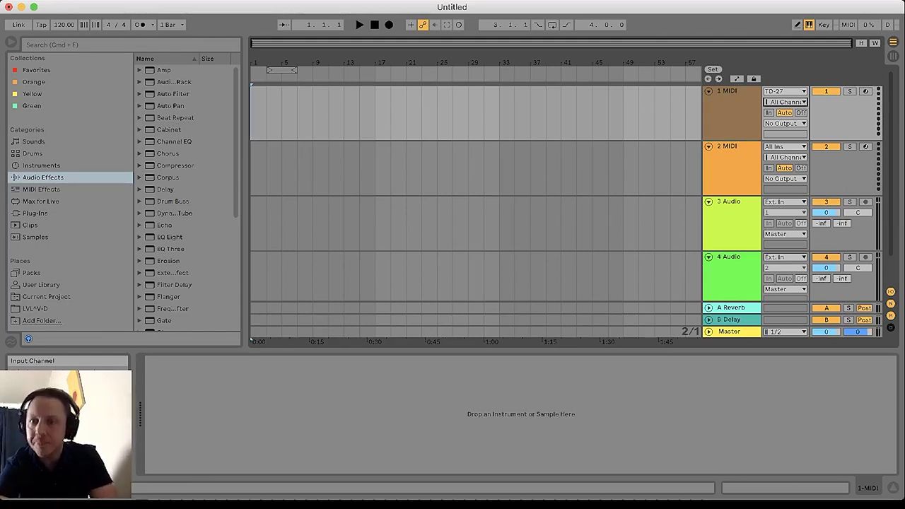
Delete the second MIDI track.
{"action": "left_click", "coordinate": [730, 147]}
{"action": "key", "text": "Delete"}
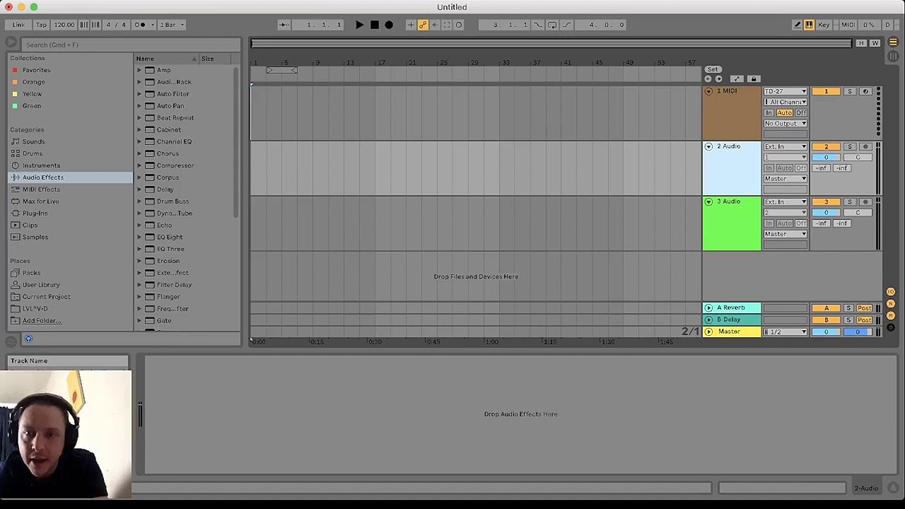
Rename the first audio track Kick and set its external input channel to 5/6.
{"action": "key", "text": "super+r"}
{"action": "type", "text": "Kick"}
{"action": "key", "text": "Return"}
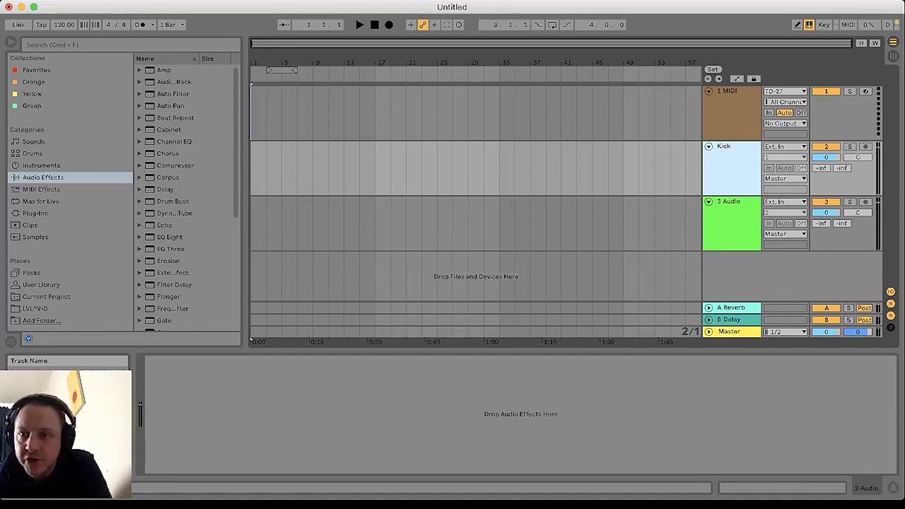
{"action": "left_click", "coordinate": [785, 157]}
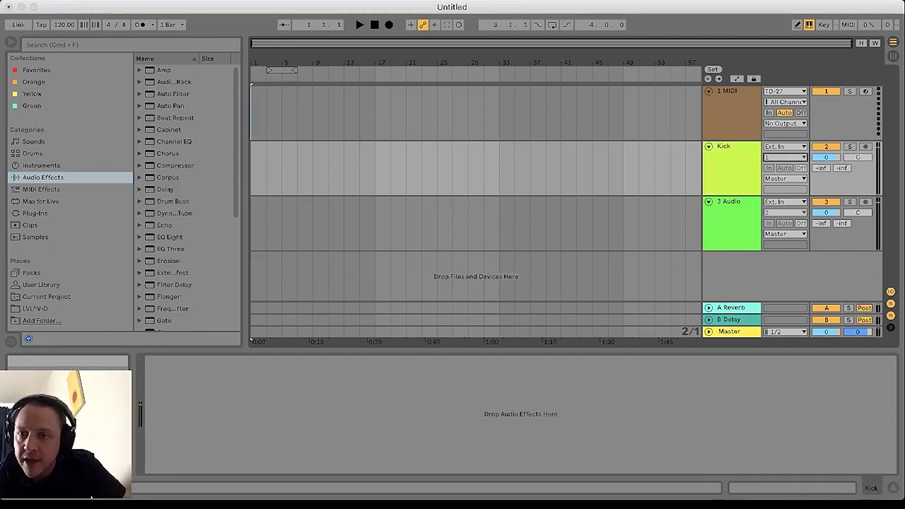
{"action": "left_click", "coordinate": [785, 169]}
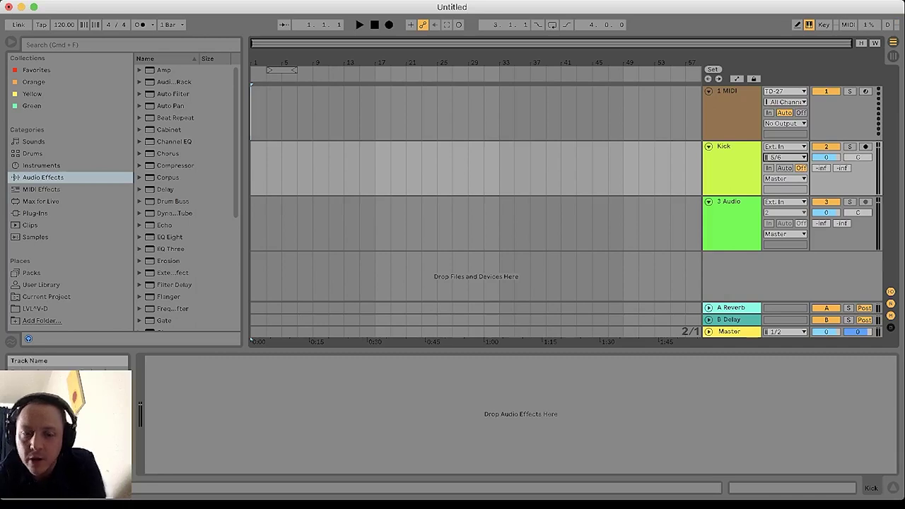
Rename the audio track below Kick as Snare and set its external input channel to 7/8.
{"action": "key", "text": "Down"}
{"action": "key", "text": "super+r"}
{"action": "type", "text": "Sn"}
{"action": "key", "text": "Return"}
{"action": "type", "text": "are"}
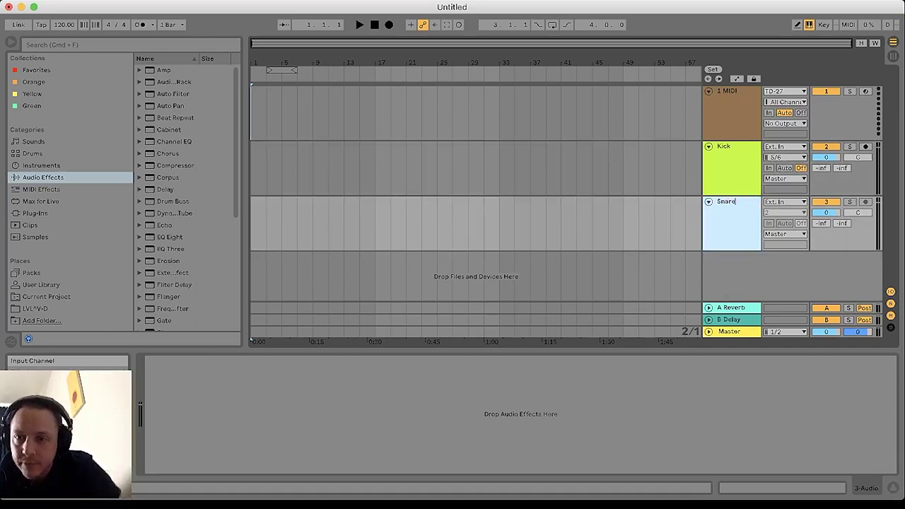
{"action": "key", "text": "Return"}
{"action": "key", "text": "super+Tab"}
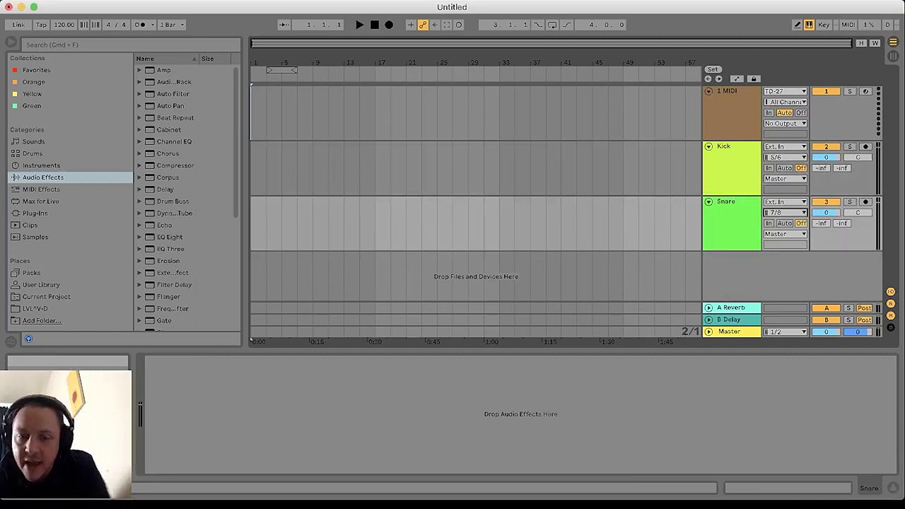
Insert an audio track below Snare, name it Tom 1 and set its external input channel to 9/10.
{"action": "key", "text": "super+t"}
{"action": "key", "text": "super+r"}
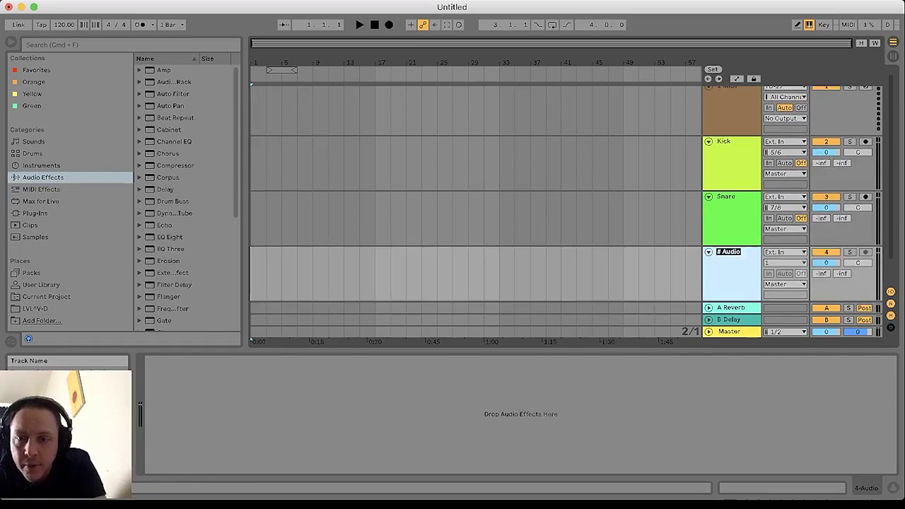
{"action": "key", "text": "BackSpace"}
{"action": "type", "text": "Tom 1"}
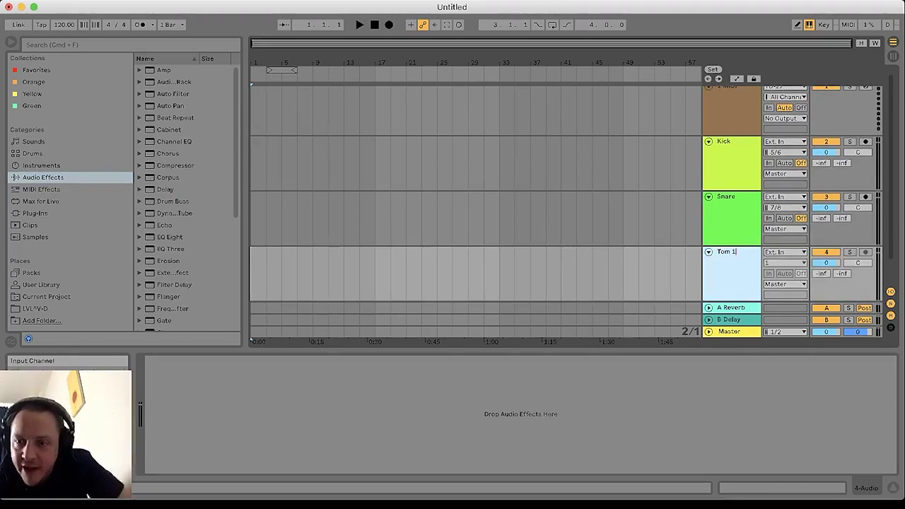
{"action": "key", "text": "Return"}
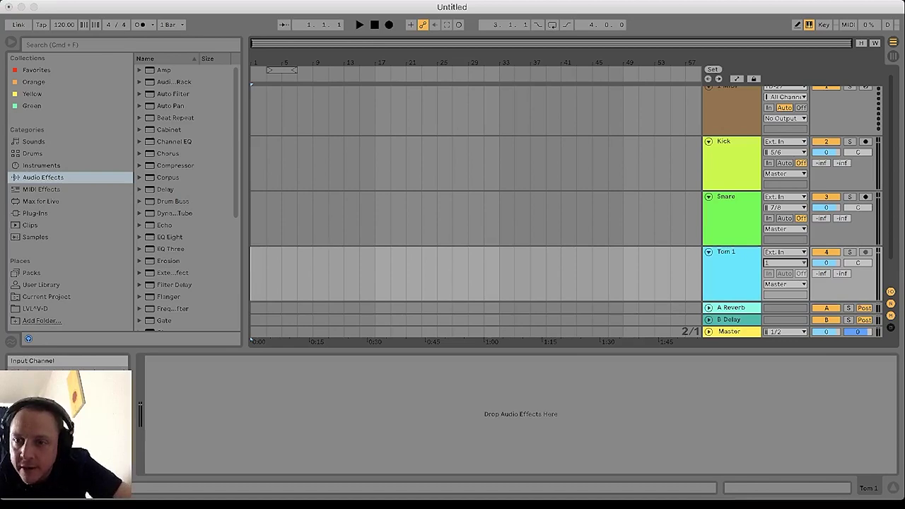
{"action": "left_click", "coordinate": [732, 269]}
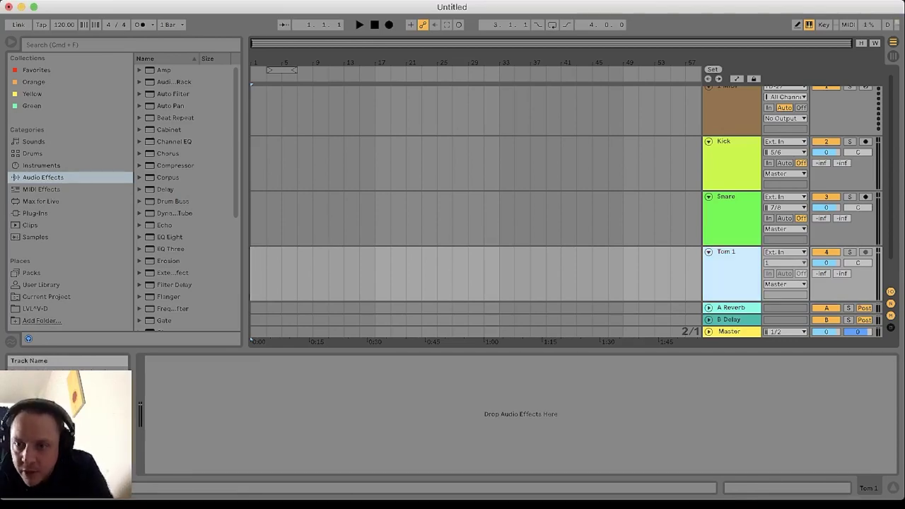
{"action": "left_click", "coordinate": [786, 263]}
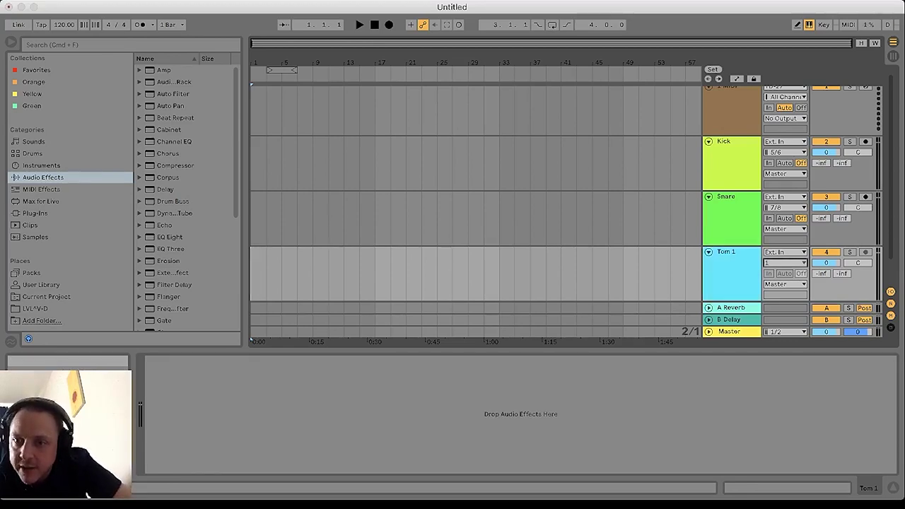
{"action": "left_click", "coordinate": [784, 297]}
Fold the Tom 1, Snare and Kick tracks and duplicate the Tom 1 track twice.
{"action": "left_click", "coordinate": [709, 251]}
{"action": "left_click", "coordinate": [708, 201]}
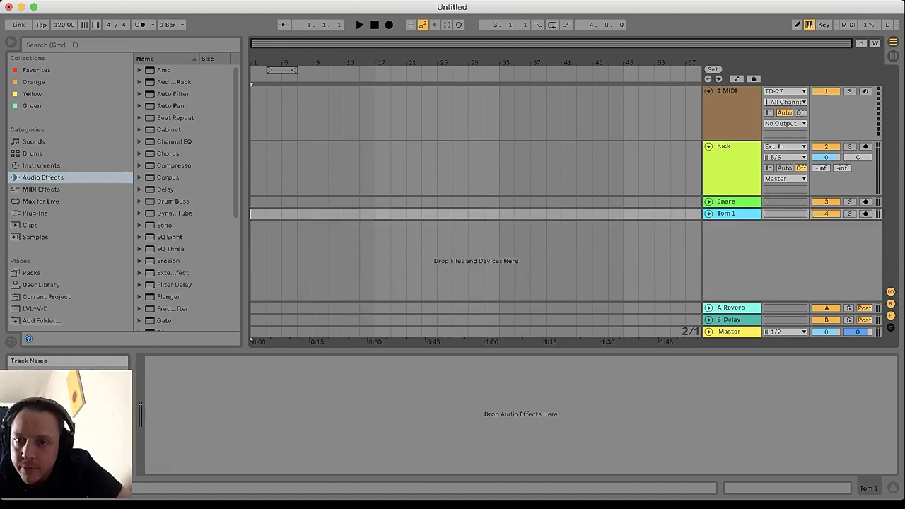
{"action": "left_click", "coordinate": [708, 146]}
{"action": "key", "text": "super+d"}
{"action": "key", "text": "super+d"}
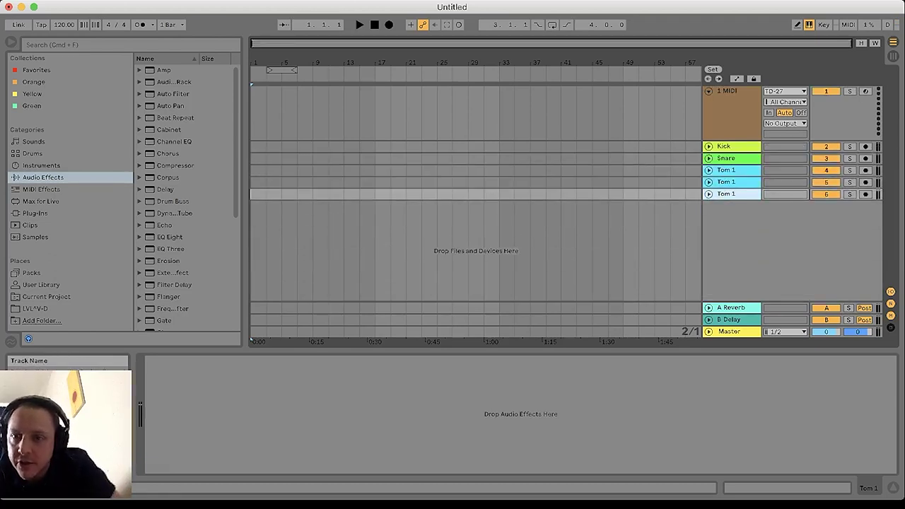
Set the input channels of the two Tom 1 duplicates to 11/12 and 13/14 and fold both tracks.
{"action": "left_click", "coordinate": [709, 182]}
{"action": "left_click", "coordinate": [785, 193]}
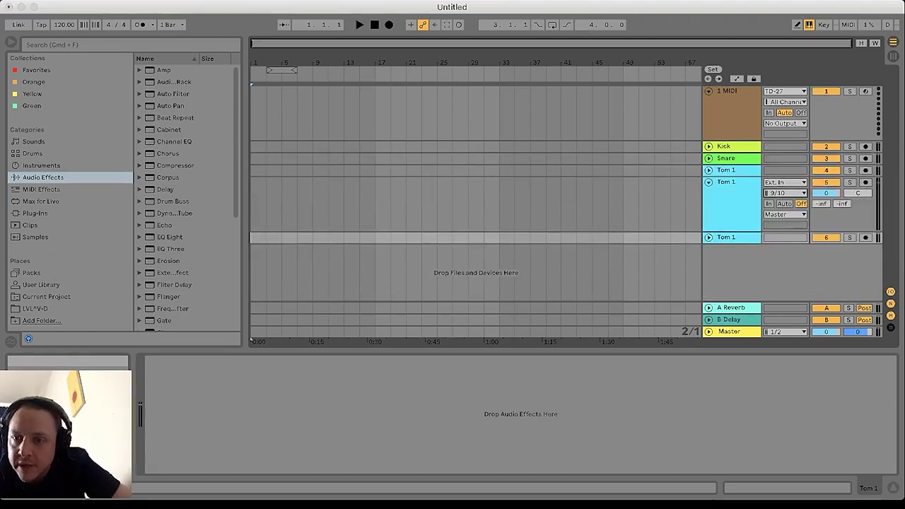
{"action": "left_click", "coordinate": [783, 205]}
{"action": "left_click", "coordinate": [709, 238]}
{"action": "left_click", "coordinate": [785, 248]}
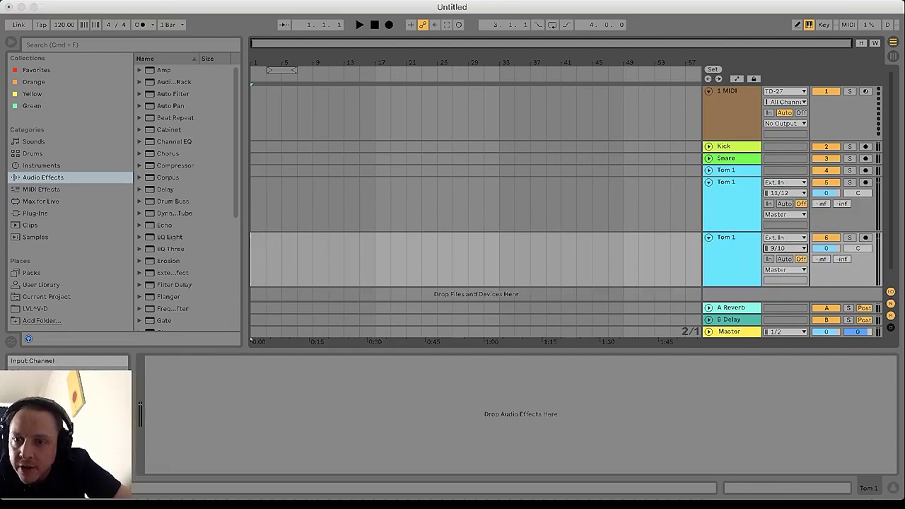
{"action": "left_click", "coordinate": [783, 273]}
{"action": "left_click", "coordinate": [709, 238]}
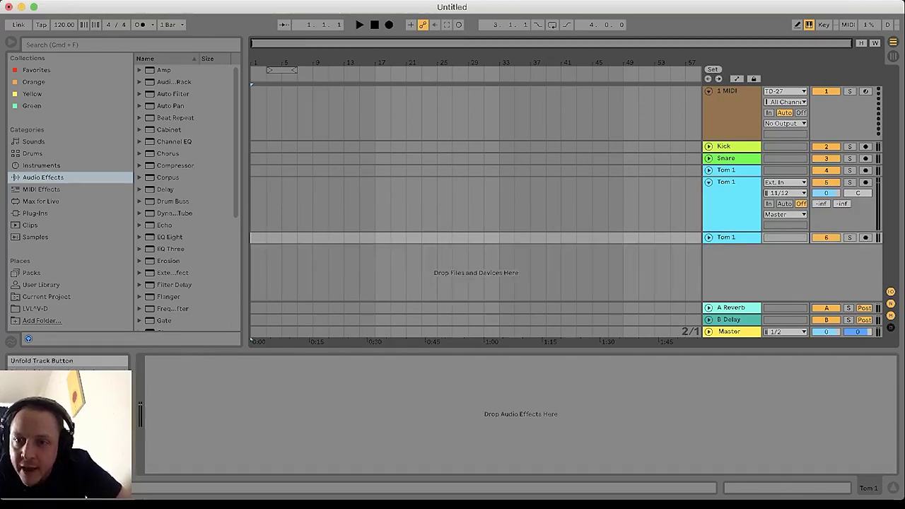
{"action": "left_click", "coordinate": [708, 182]}
Rename the last Tom 1 duplicate Tom 3 and the duplicate above it Tom 2.
{"action": "left_click", "coordinate": [729, 194]}
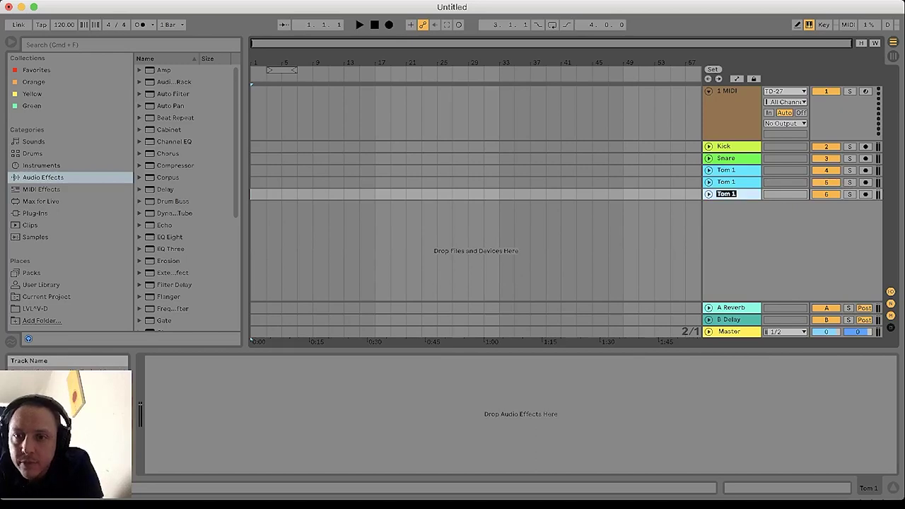
{"action": "key", "text": "super+r"}
{"action": "key", "text": "Right"}
{"action": "key", "text": "BackSpace"}
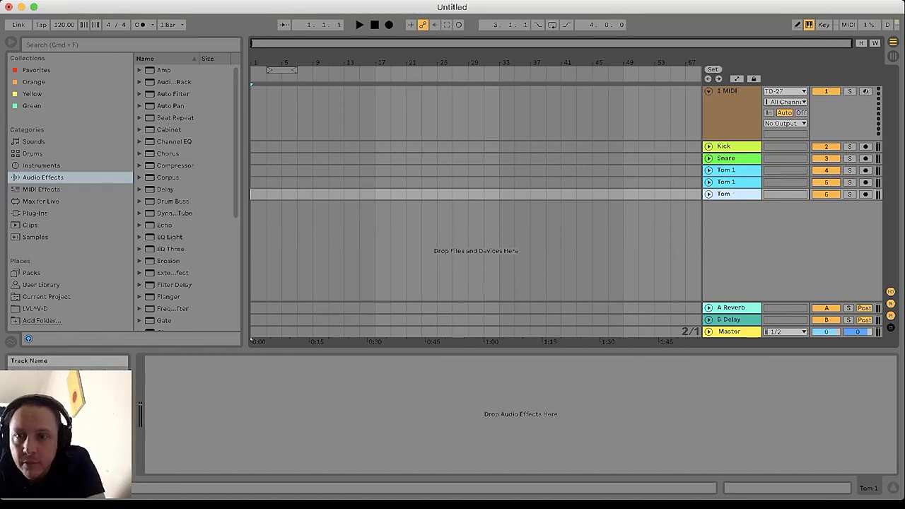
{"action": "type", "text": "3"}
{"action": "left_click", "coordinate": [729, 182]}
{"action": "key", "text": "super+r"}
{"action": "key", "text": "Right"}
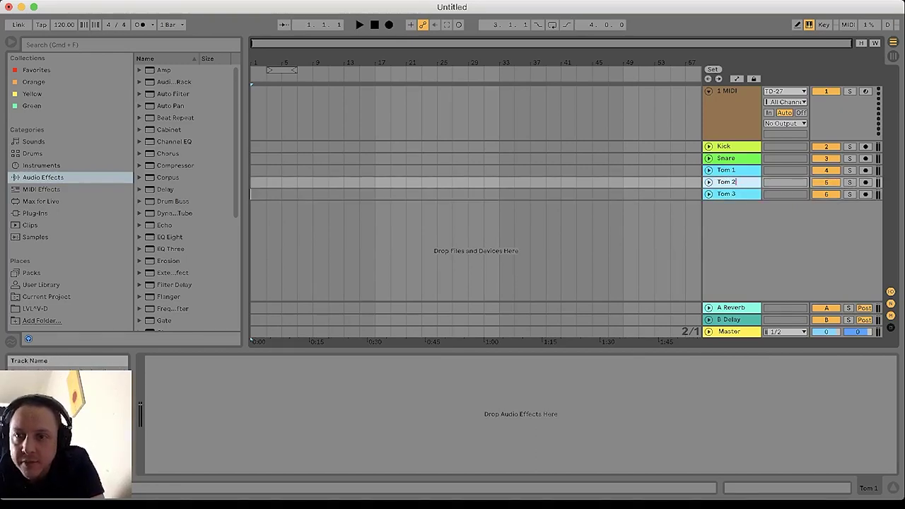
{"action": "key", "text": "Return"}
Insert another audio track below Tom 3, choose its external input channel, and leave both tracks folded.
{"action": "key", "text": "Down"}
{"action": "key", "text": "super+t"}
{"action": "left_click", "coordinate": [709, 193]}
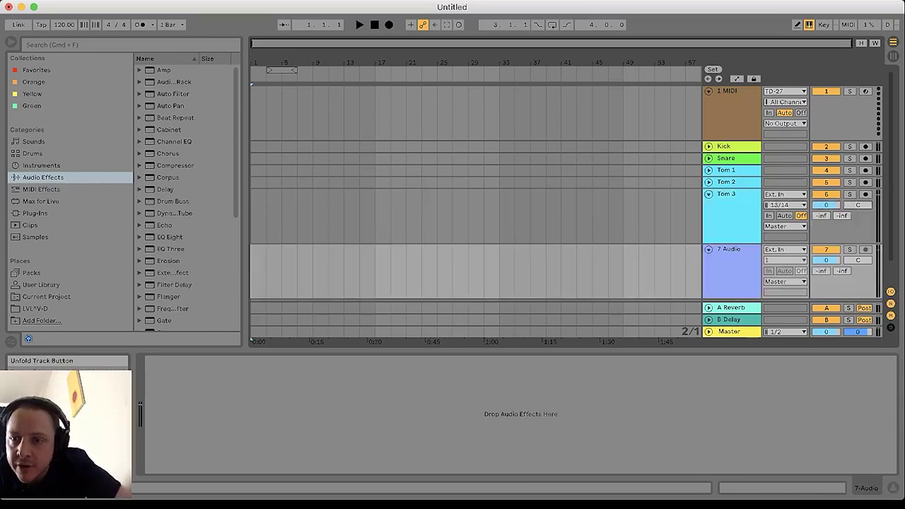
{"action": "left_click", "coordinate": [785, 282]}
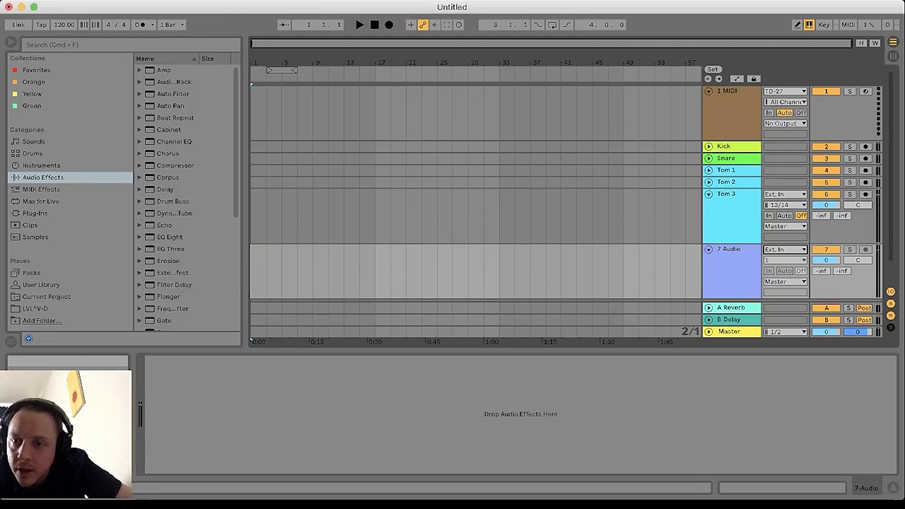
{"action": "left_click", "coordinate": [785, 260]}
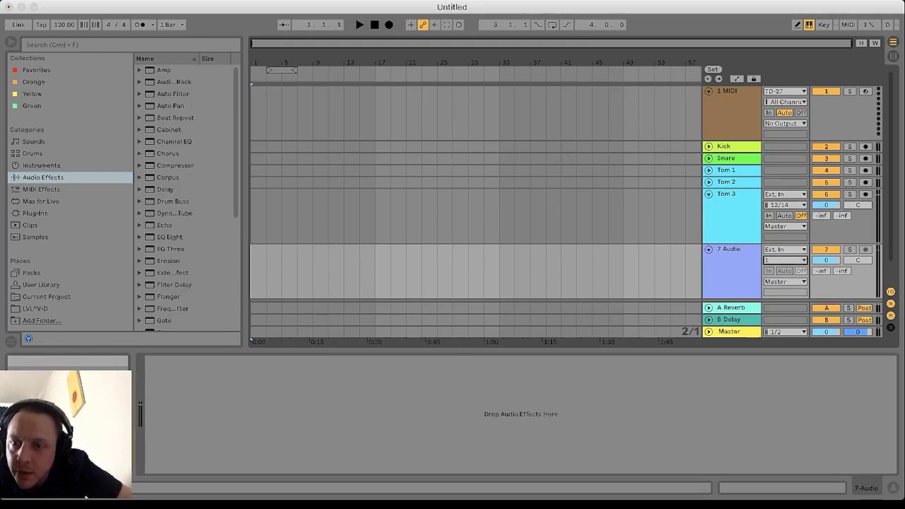
{"action": "left_click", "coordinate": [709, 249]}
{"action": "left_click", "coordinate": [709, 194]}
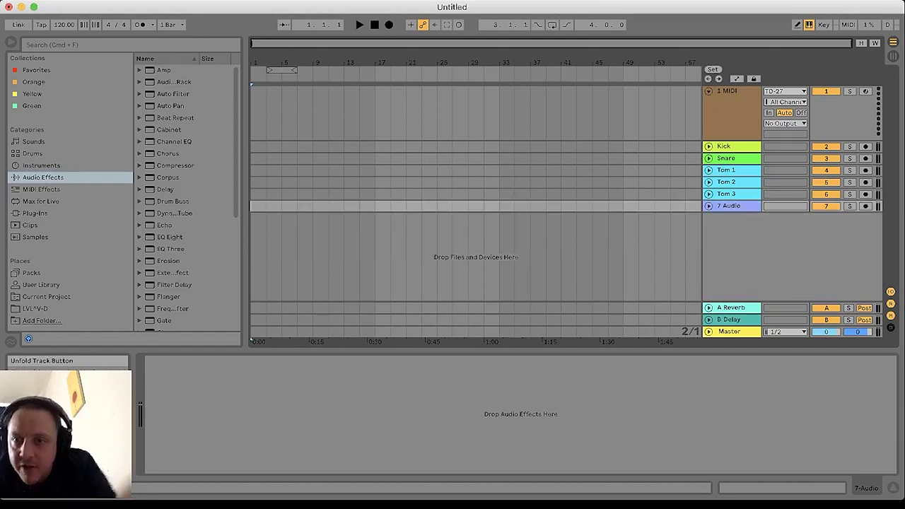
Arm all six audio tracks, from Kick down to the new unnamed track, for simultaneous recording.
{"action": "left_click", "coordinate": [866, 146], "text": "super"}
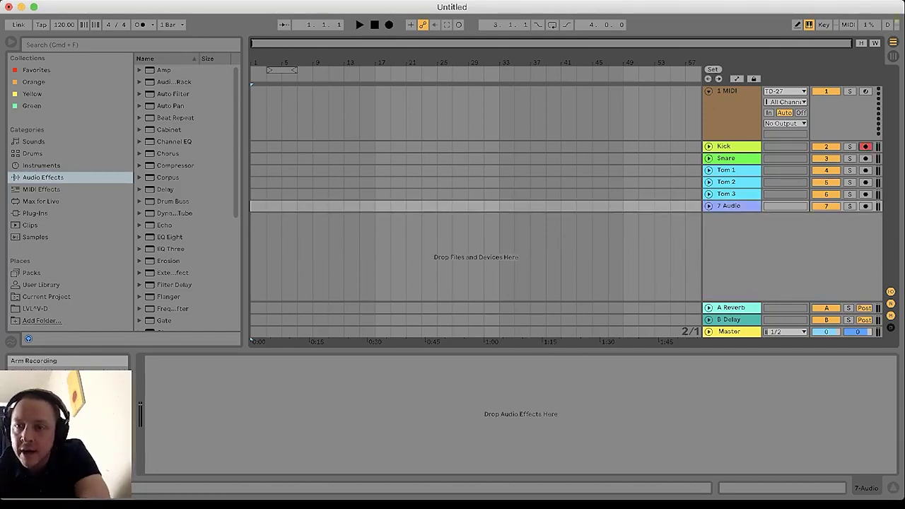
{"action": "left_click", "coordinate": [866, 158], "text": "super"}
{"action": "left_click", "coordinate": [866, 170], "text": "super"}
{"action": "left_click", "coordinate": [866, 182], "text": "super"}
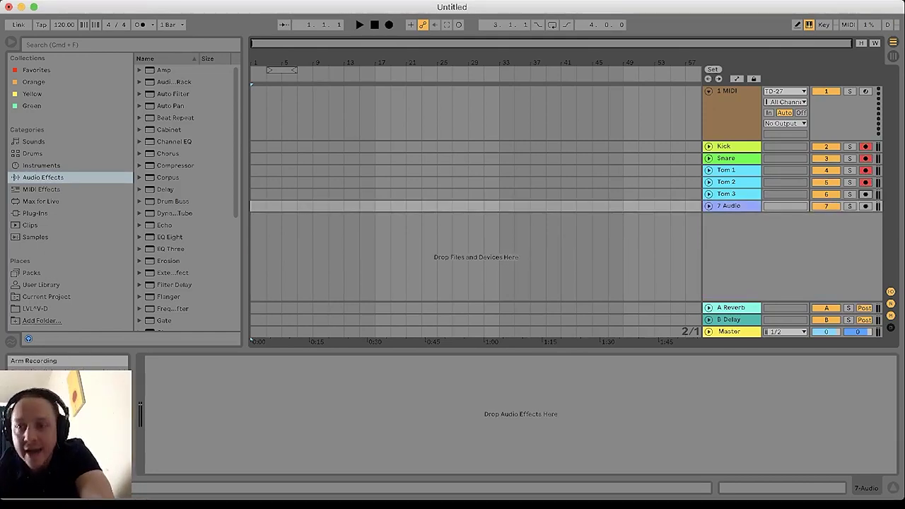
{"action": "left_click", "coordinate": [865, 194], "text": "super"}
{"action": "left_click", "coordinate": [866, 205], "text": "super"}
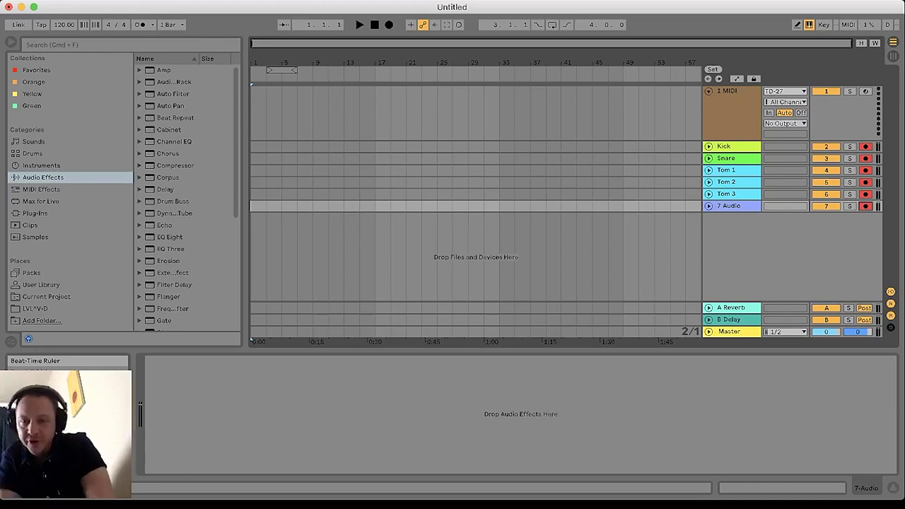
{"action": "key", "text": "super+Tab"}
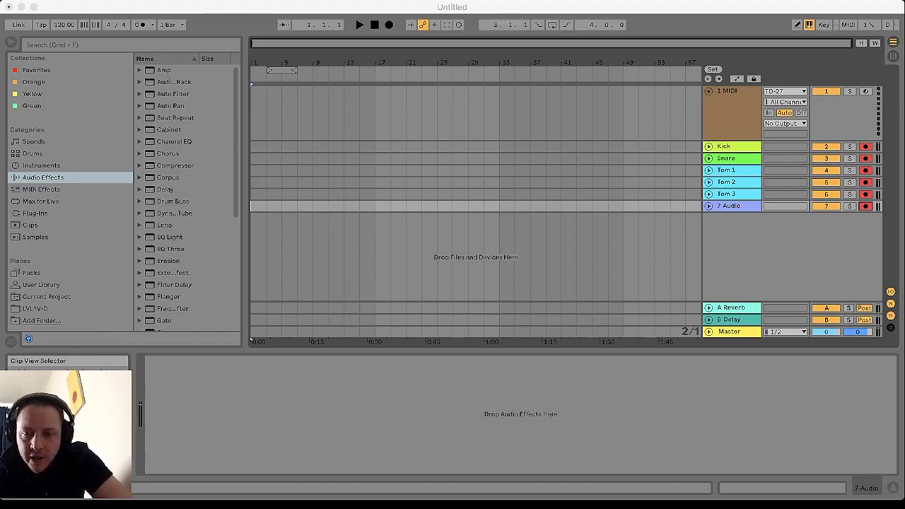
{"action": "left_click", "coordinate": [793, 258]}
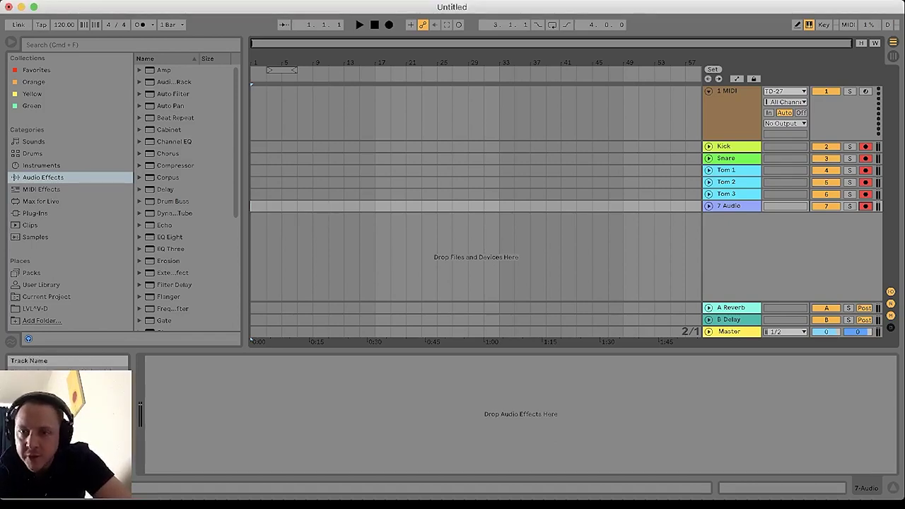
Rename the unnamed audio track below Tom 3 to Hi Hat, check its input routing, and leave it folded.
{"action": "left_click", "coordinate": [732, 206]}
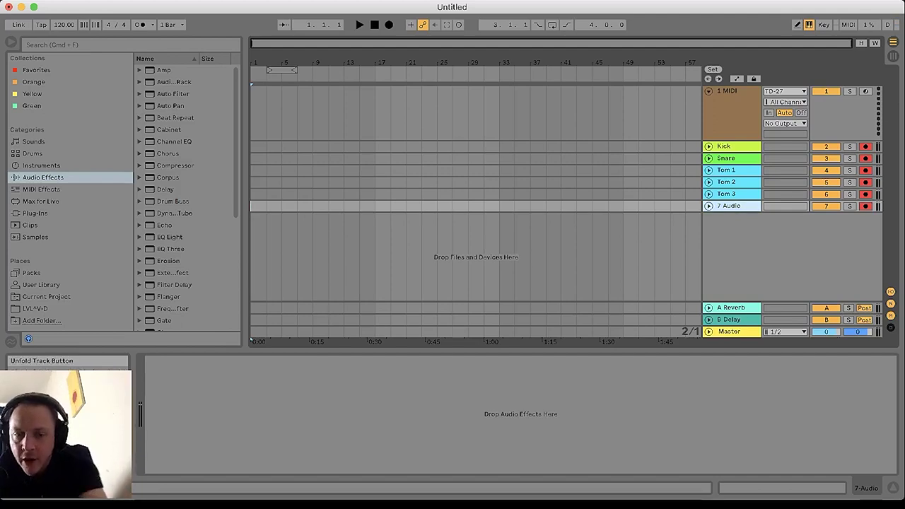
{"action": "key", "text": "super+r"}
{"action": "type", "text": "Hi Hat"}
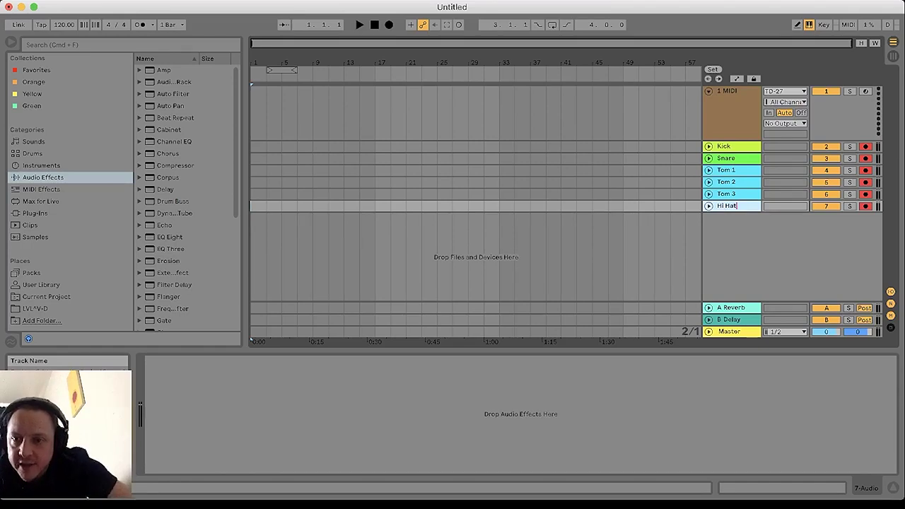
{"action": "key", "text": "Return"}
{"action": "left_click", "coordinate": [709, 206]}
{"action": "left_click", "coordinate": [728, 194]}
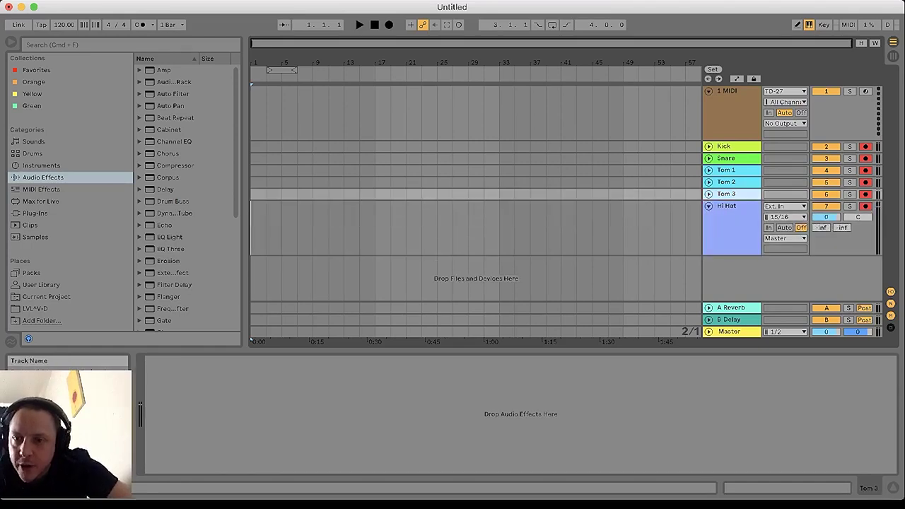
{"action": "key", "text": "Down"}
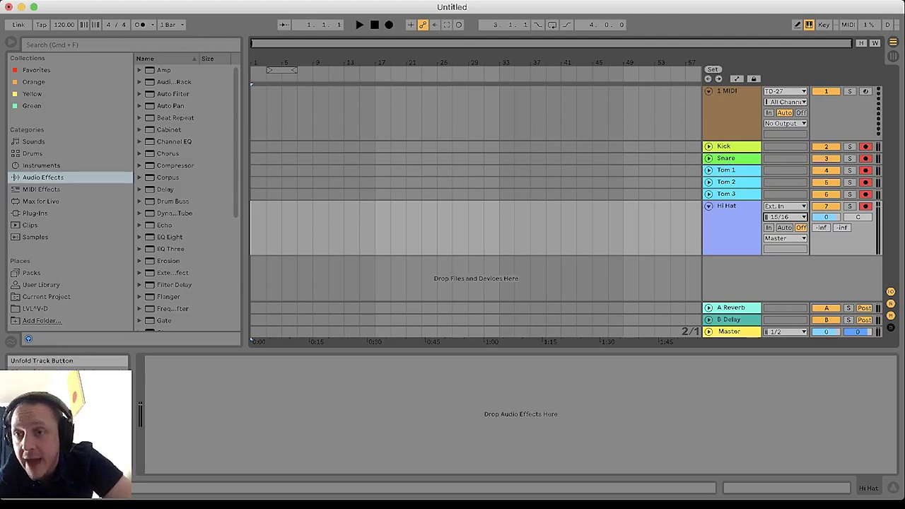
{"action": "left_click", "coordinate": [709, 205]}
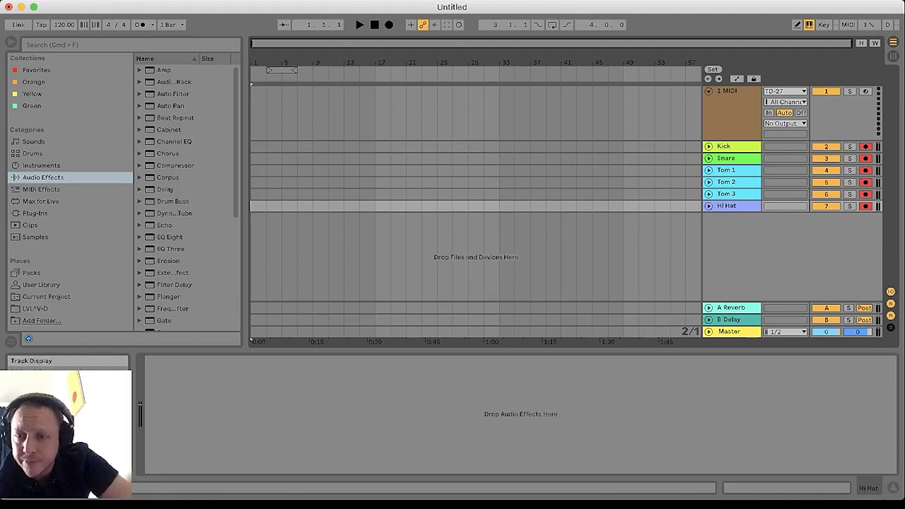
Delete the Reverb and Delay return tracks.
{"action": "left_click", "coordinate": [731, 308]}
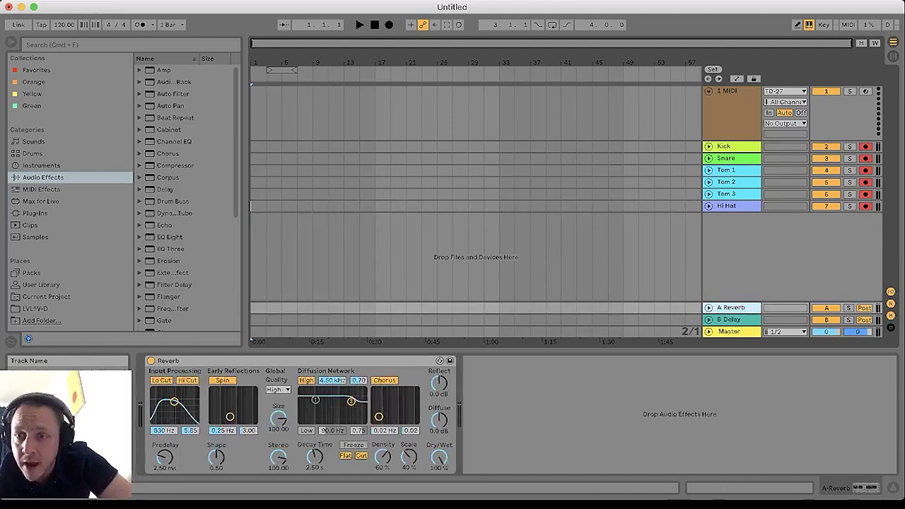
{"action": "key", "text": "Delete"}
{"action": "key", "text": "Delete"}
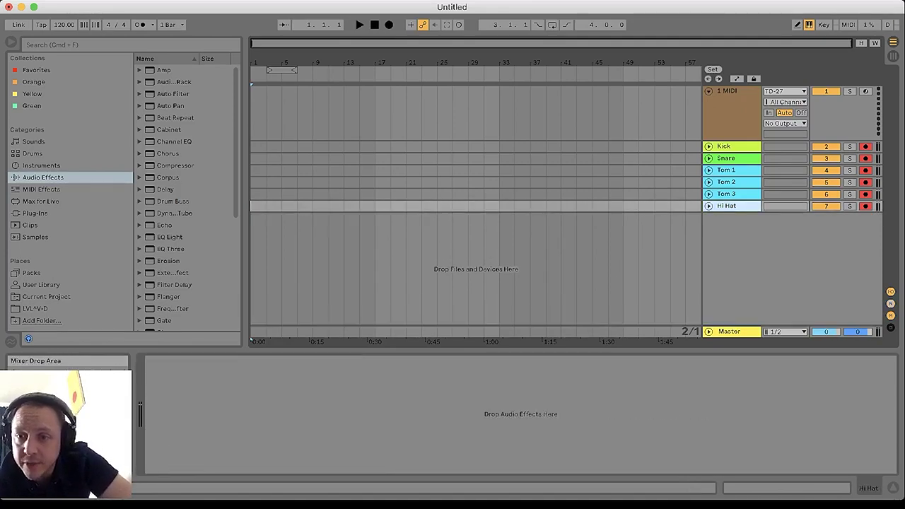
Unfold the Master track, set its cue output to 3/4, and turn on the metronome.
{"action": "left_click", "coordinate": [708, 331]}
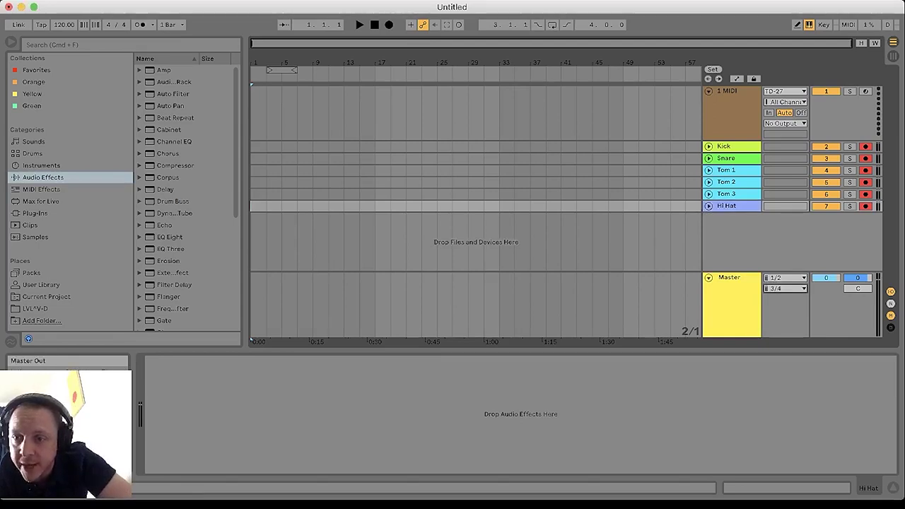
{"action": "left_click", "coordinate": [784, 289]}
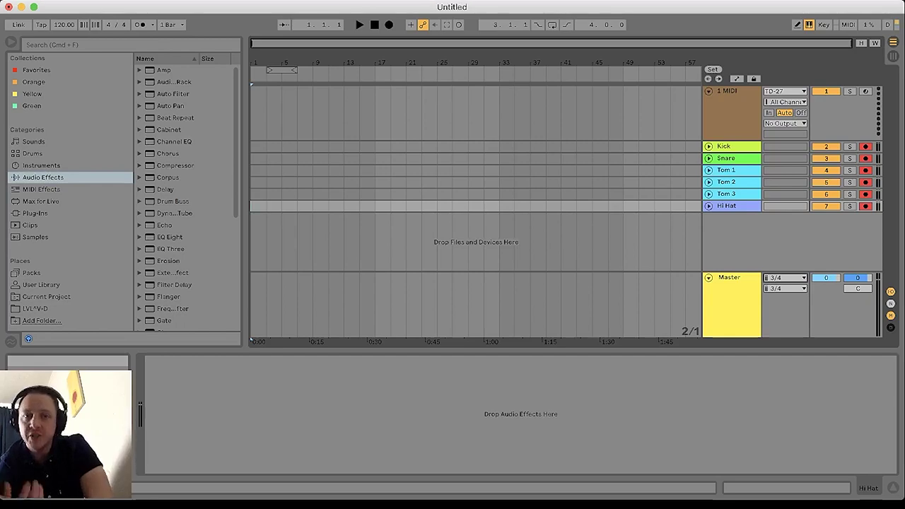
{"action": "left_click", "coordinate": [140, 25]}
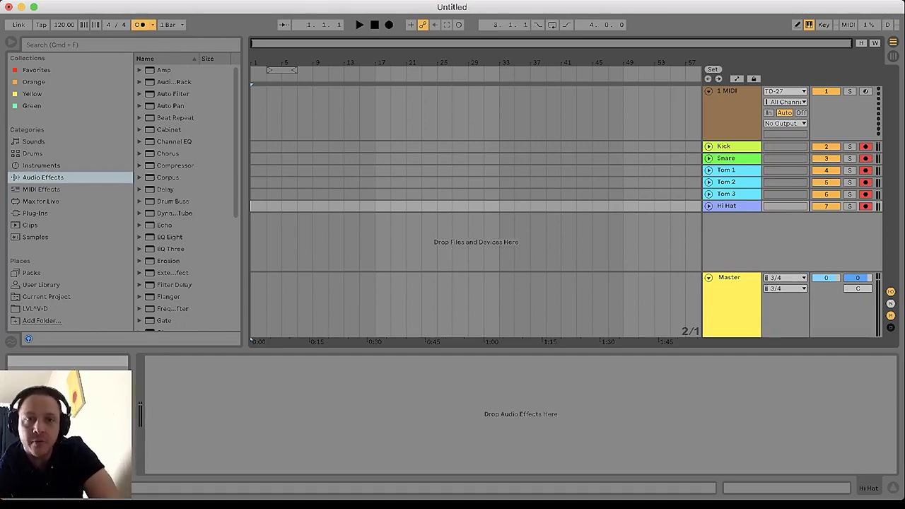
Start playback, record a test take on all six armed audio tracks, and stop the transport.
{"action": "left_click", "coordinate": [360, 25]}
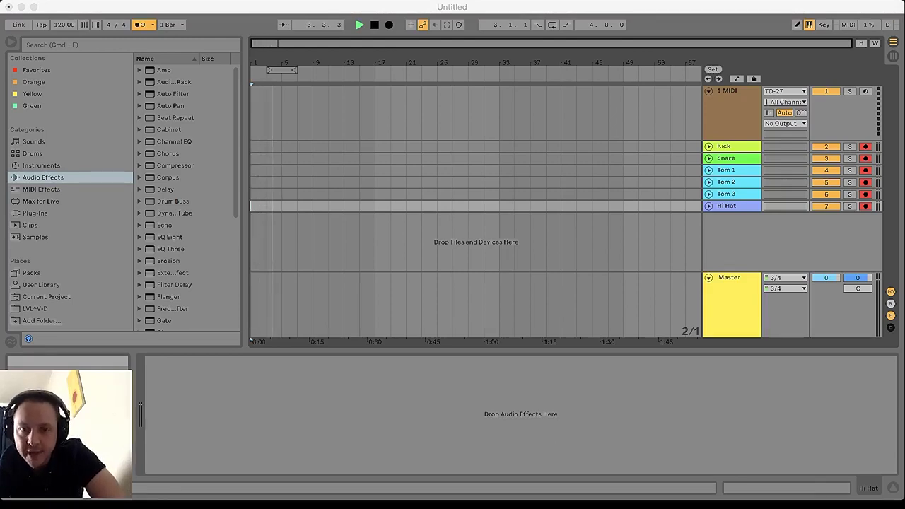
{"action": "key", "text": "super+Tab"}
{"action": "left_click", "coordinate": [390, 25]}
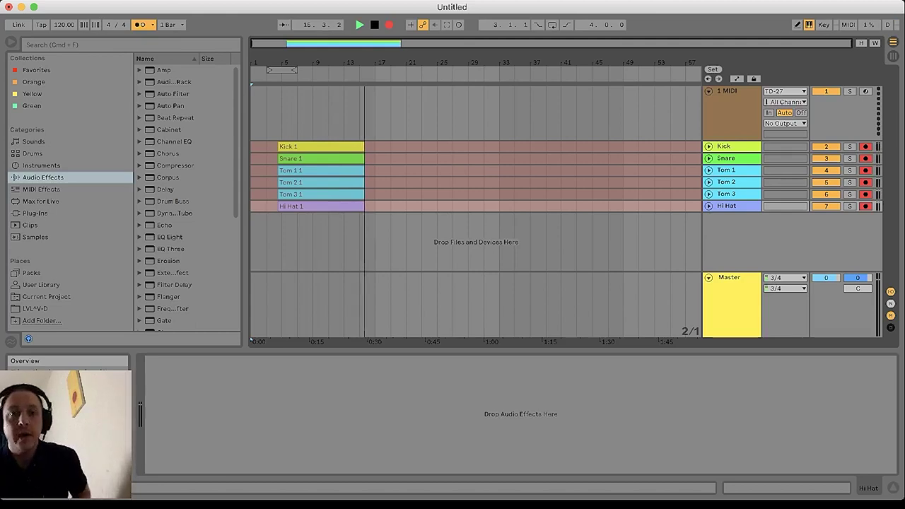
{"action": "left_click", "coordinate": [375, 25]}
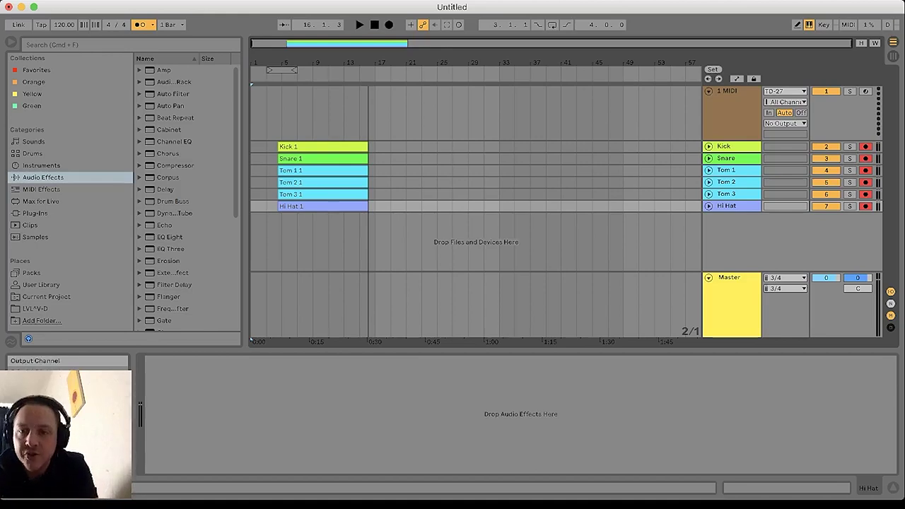
Unfold the six audio tracks from Kick to Hi Hat and enlarge the recorded waveforms in the timeline.
{"action": "left_click", "coordinate": [733, 146]}
{"action": "left_click", "coordinate": [732, 206], "text": "shift"}
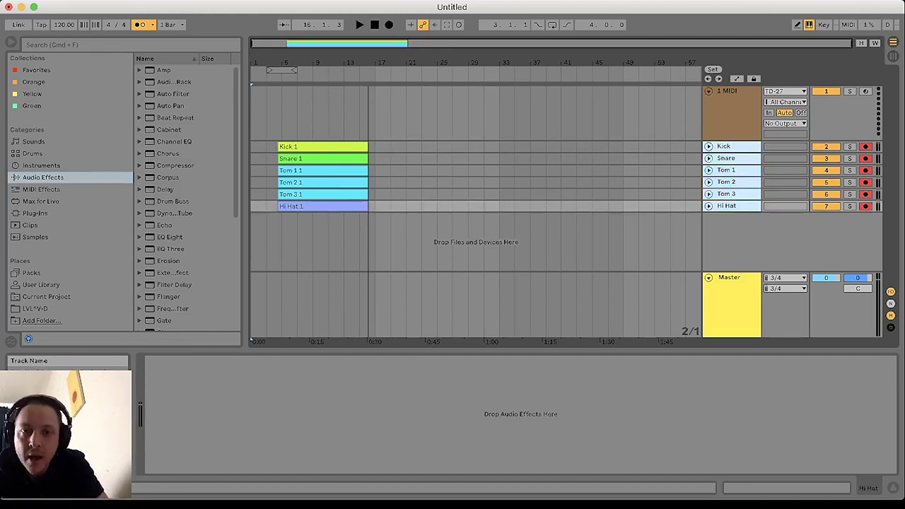
{"action": "key", "text": "u"}
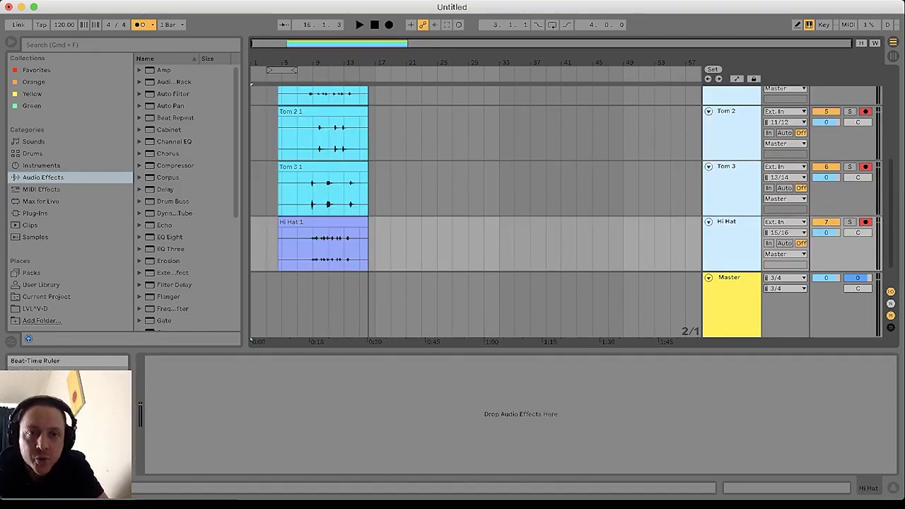
{"action": "left_click_drag", "start_coordinate": [297, 63], "coordinate": [297, 134]}
{"action": "scroll", "coordinate": [453, 170], "scroll_direction": "up", "scroll_amount": 5}
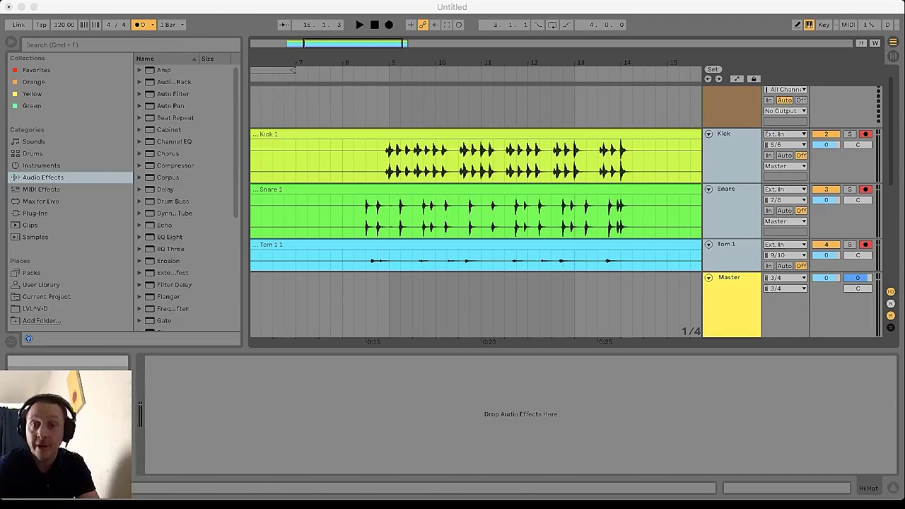
Leave the Kick track's output on Master and set the Master track's main output to 1/2.
{"action": "left_click", "coordinate": [453, 417]}
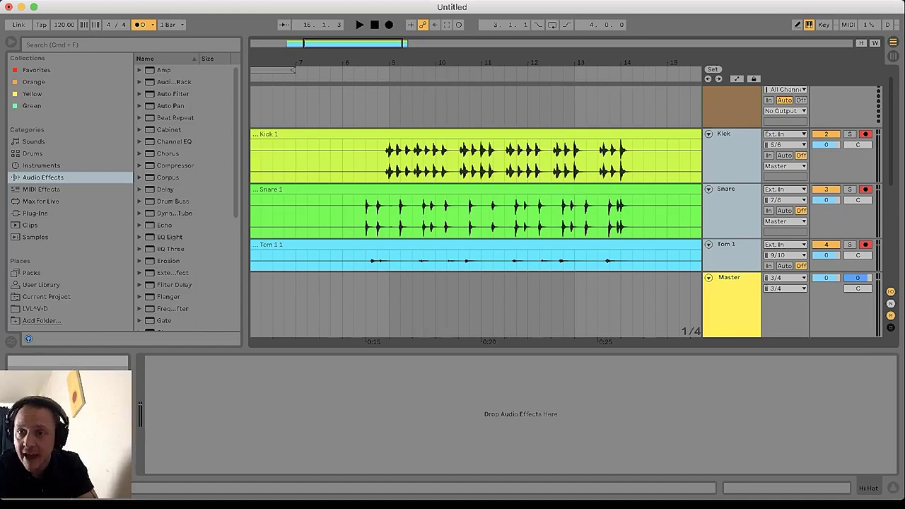
{"action": "left_click", "coordinate": [785, 166]}
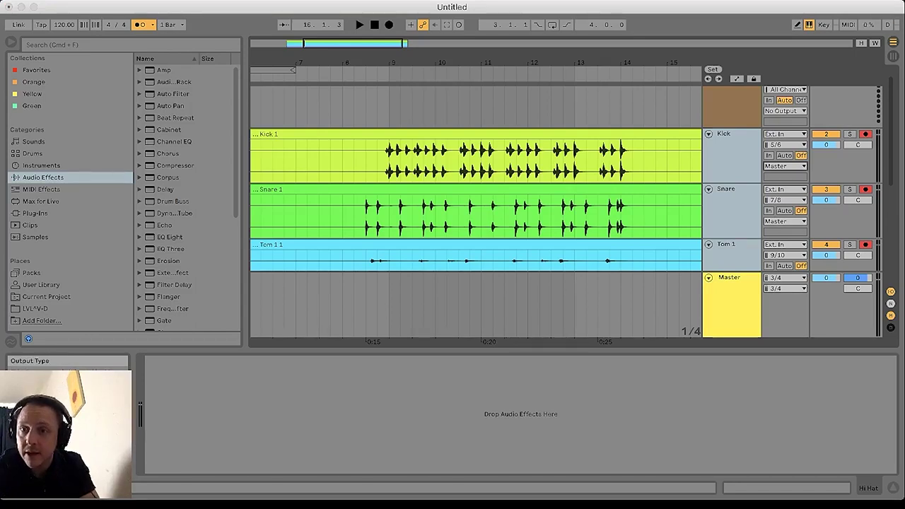
{"action": "key", "text": "Escape"}
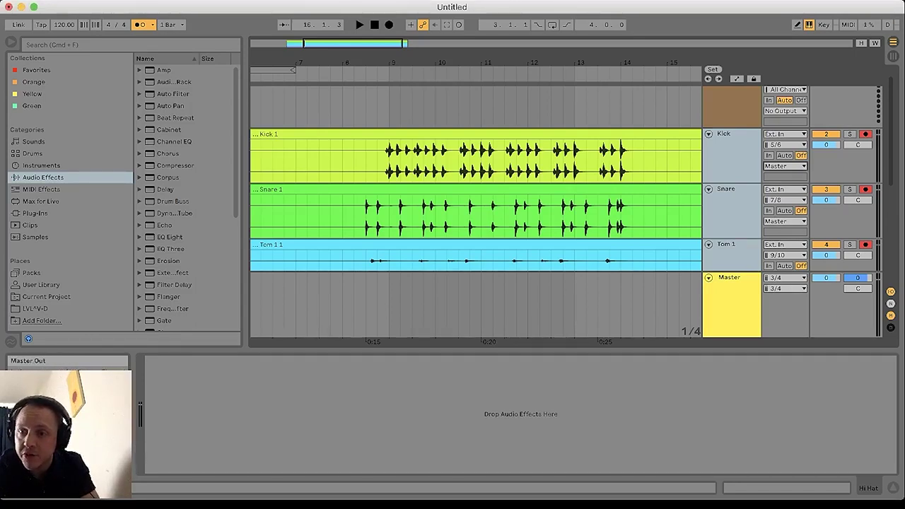
{"action": "left_click", "coordinate": [785, 289]}
{"action": "left_click", "coordinate": [783, 276]}
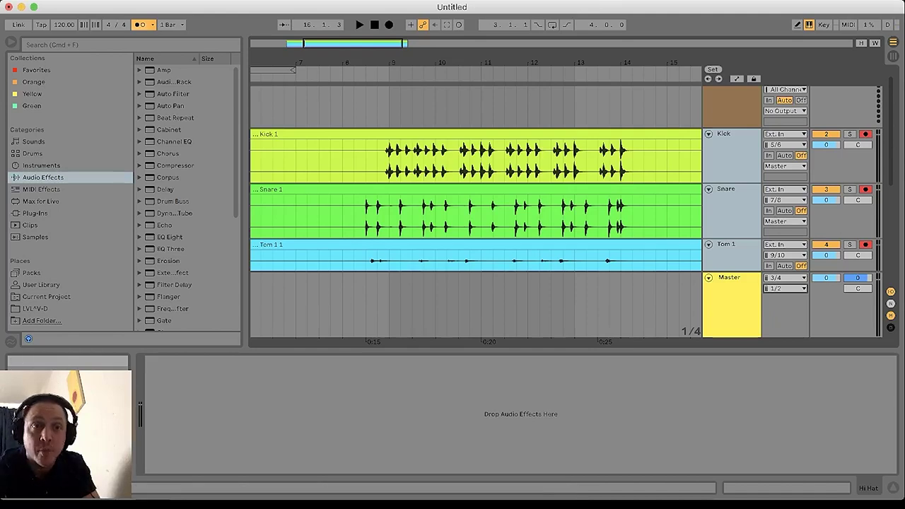
Play back the recorded take, briefly soloing all selected drum tracks together, and return to an overview of the whole clips.
{"action": "key", "text": "space"}
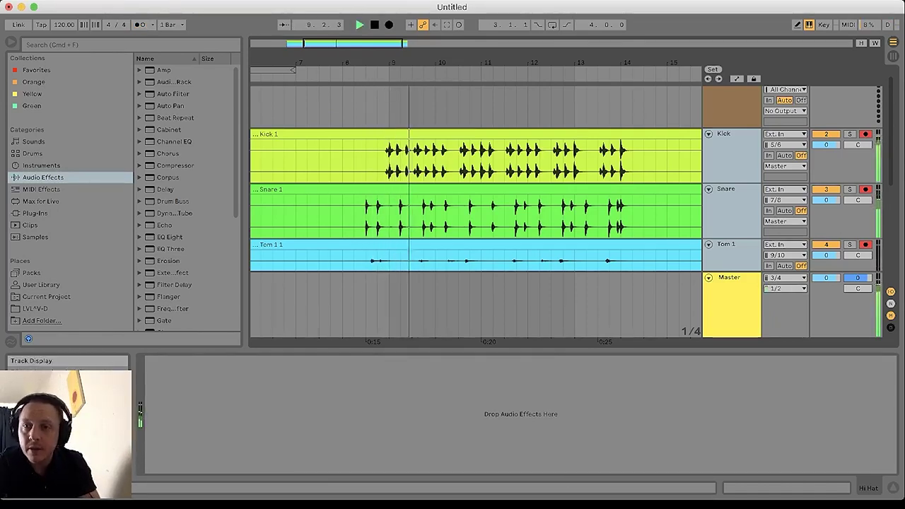
{"action": "left_click", "coordinate": [851, 135]}
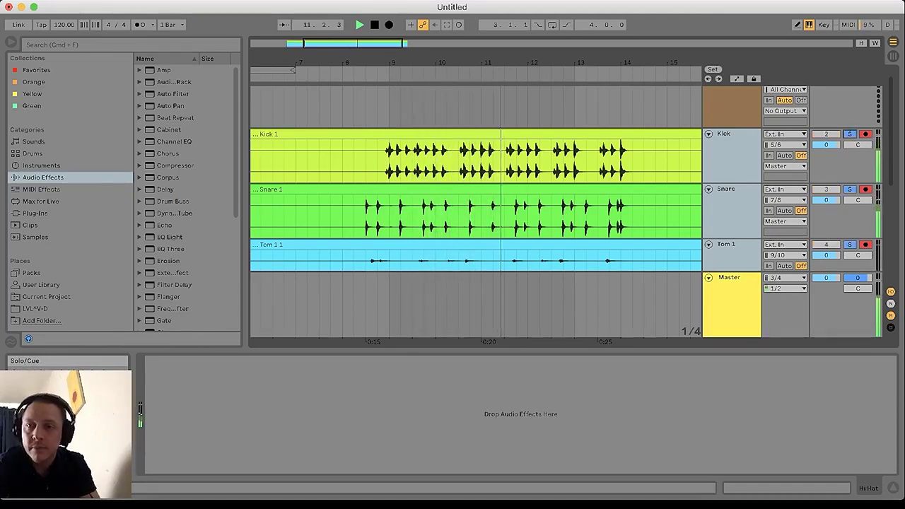
{"action": "left_click", "coordinate": [850, 135]}
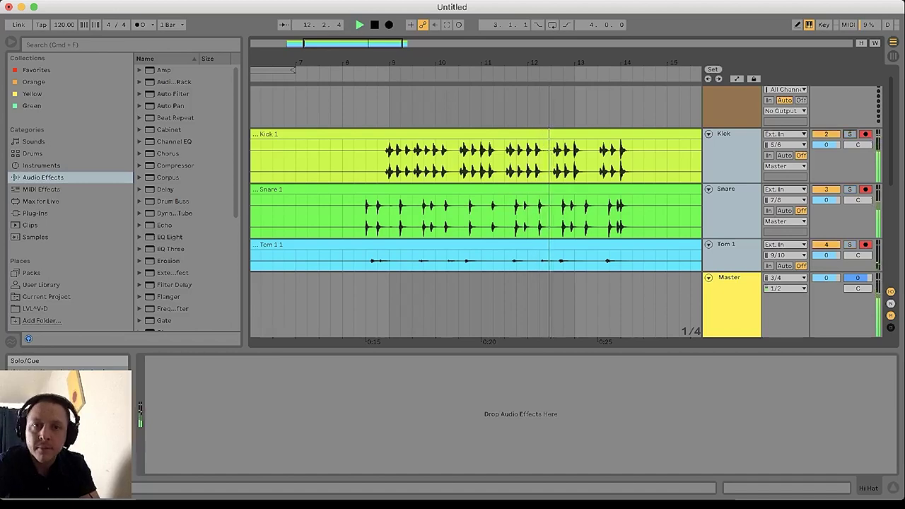
{"action": "key", "text": "space"}
{"action": "left_click_drag", "start_coordinate": [382, 62], "coordinate": [382, 21]}
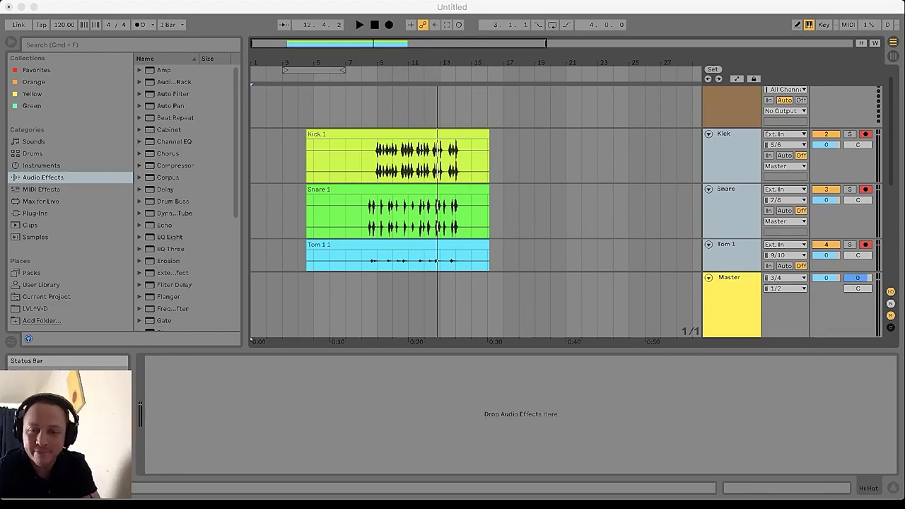
{"action": "key", "text": "super+Tab"}
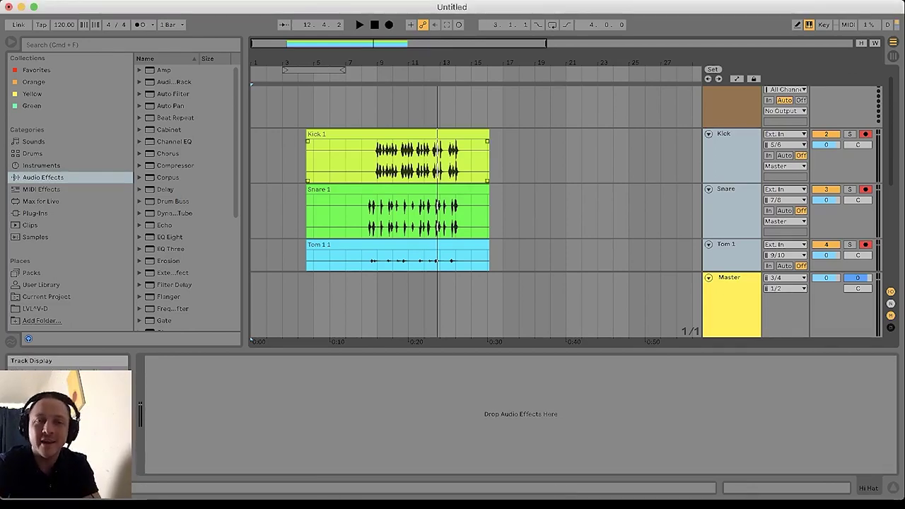
Clear the group solo, solo only the Kick track, and play back a short part of its recording.
{"action": "scroll", "coordinate": [396, 121], "scroll_direction": "down", "scroll_amount": 2}
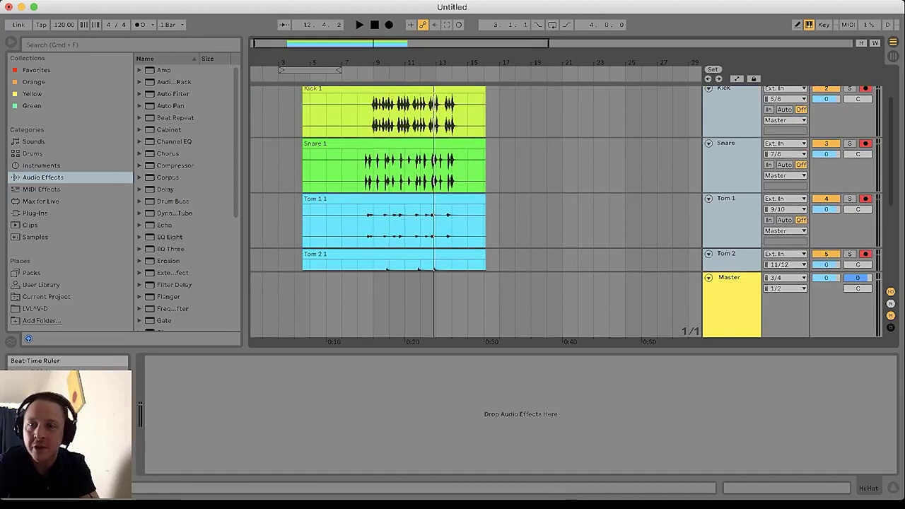
{"action": "left_click", "coordinate": [850, 89]}
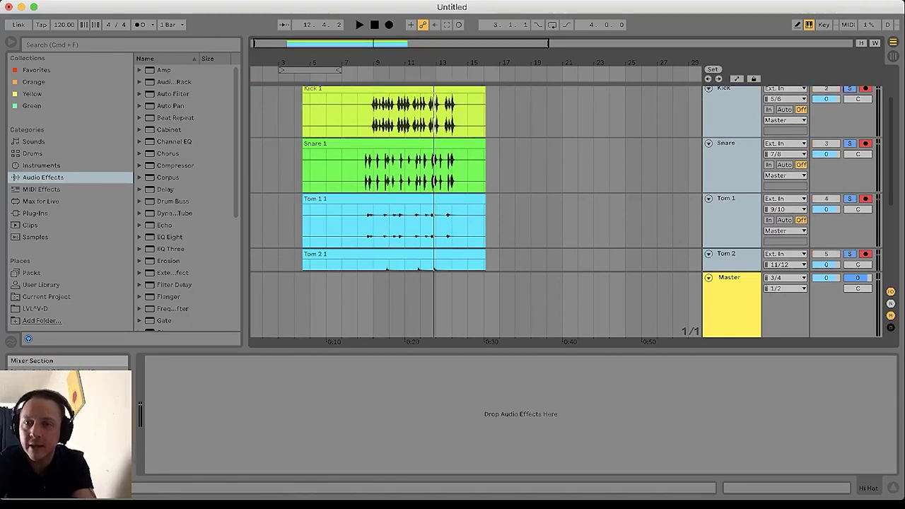
{"action": "left_click", "coordinate": [733, 145]}
{"action": "scroll", "coordinate": [732, 144], "scroll_direction": "up", "scroll_amount": 3}
{"action": "left_click", "coordinate": [732, 160]}
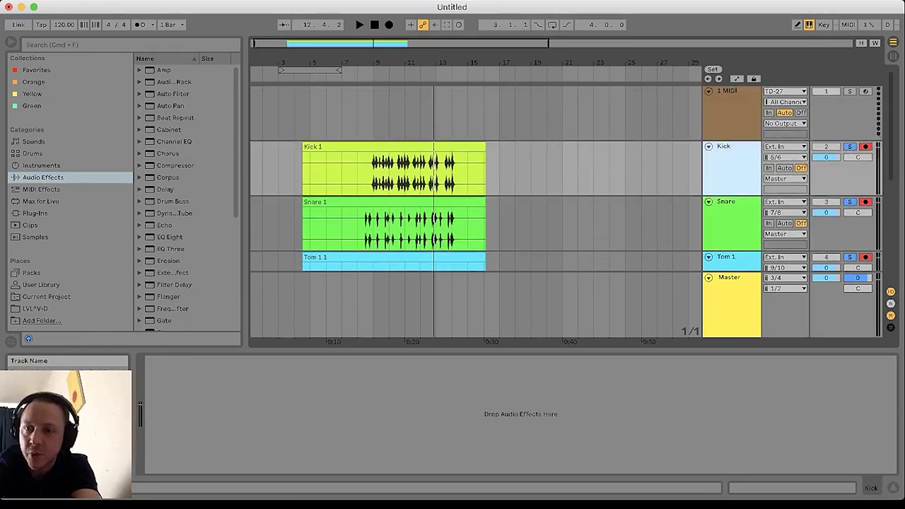
{"action": "left_click", "coordinate": [733, 117]}
{"action": "left_click", "coordinate": [732, 159]}
{"action": "left_click", "coordinate": [850, 147]}
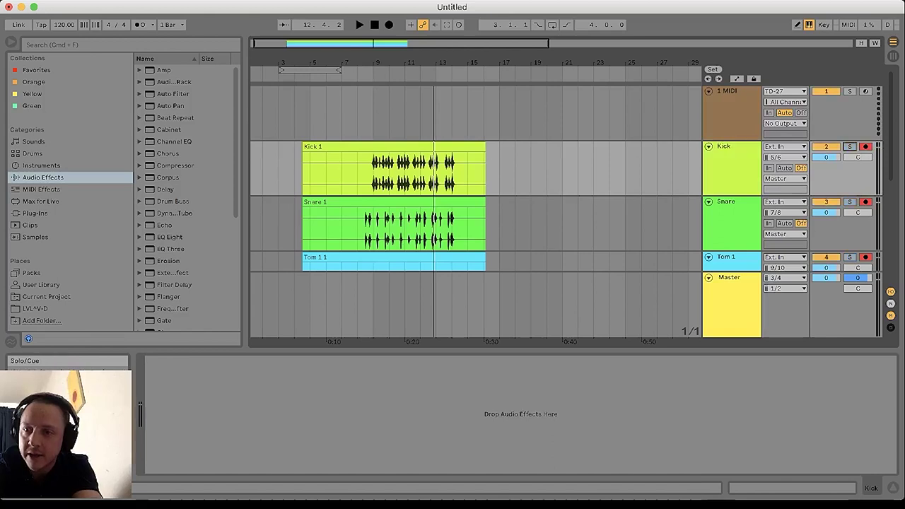
{"action": "key", "text": "space"}
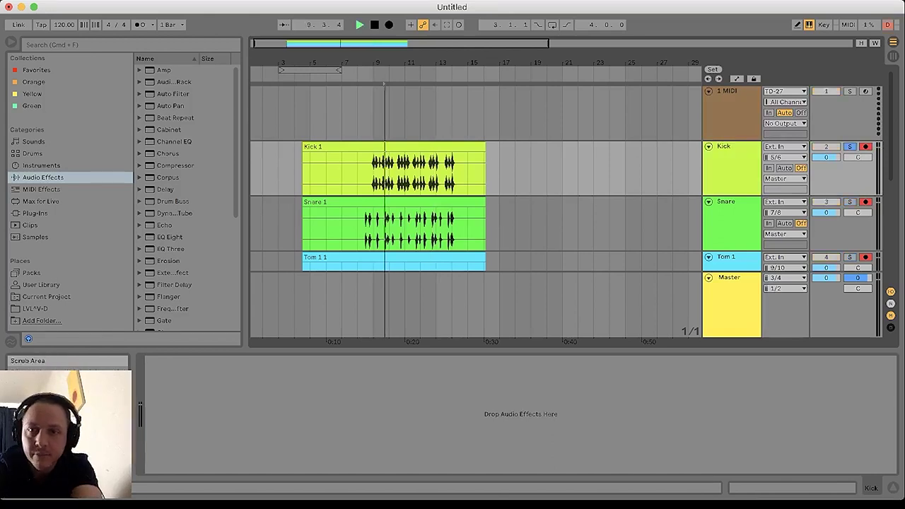
{"action": "key", "text": "space"}
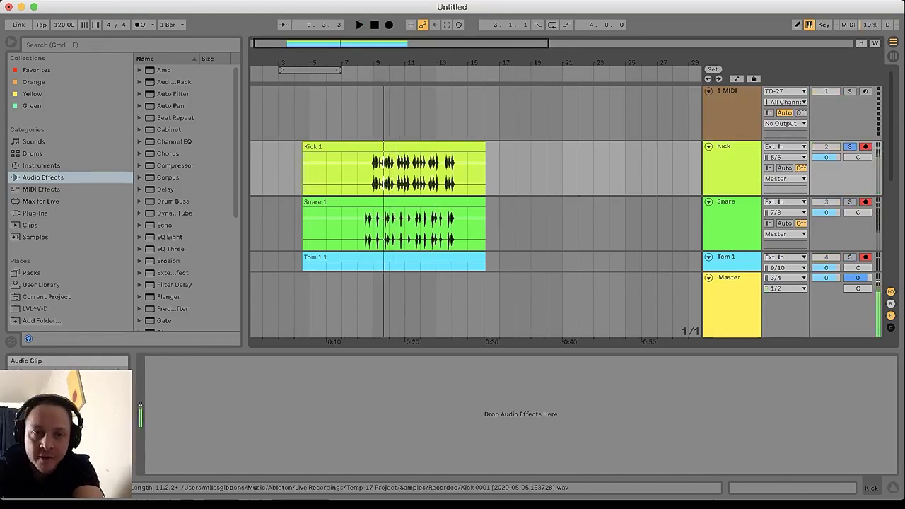
Delete the recorded test clips from all six audio tracks, Kick through Hi Hat.
{"action": "left_click", "coordinate": [354, 147]}
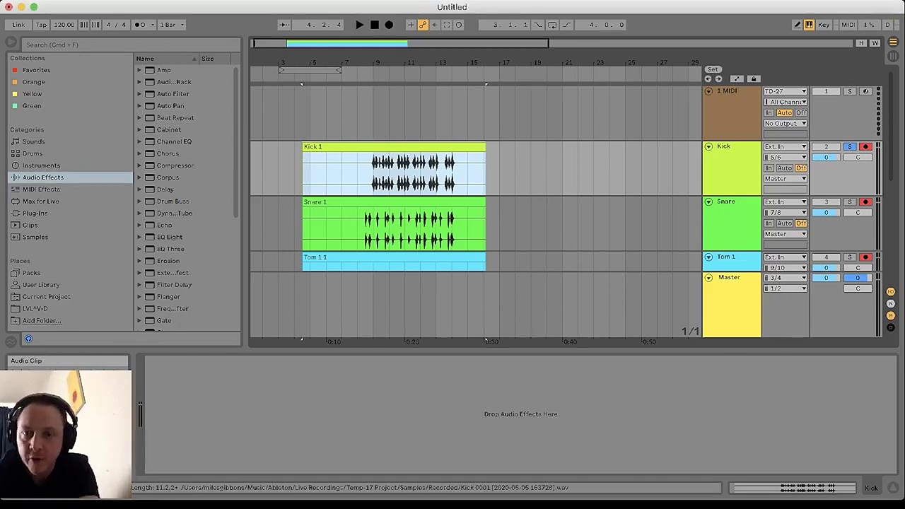
{"action": "key", "text": "Delete"}
{"action": "scroll", "coordinate": [393, 174], "scroll_direction": "down", "scroll_amount": 3}
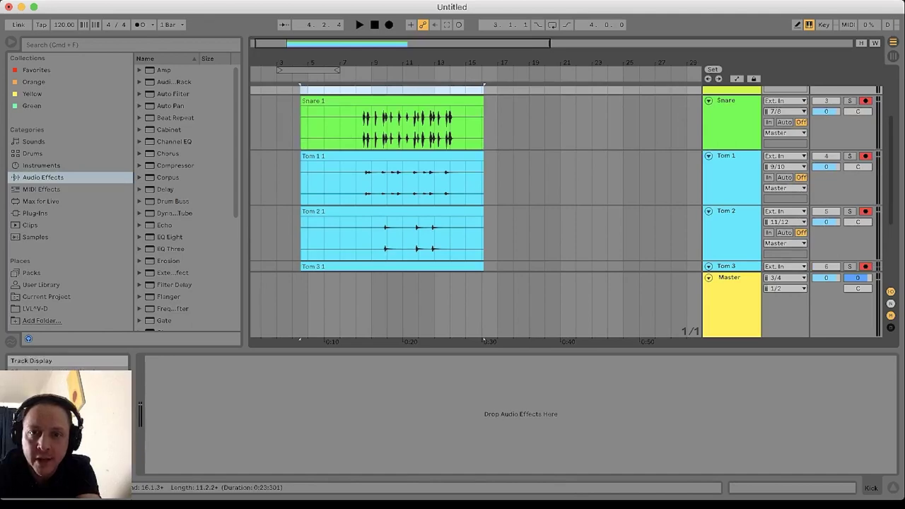
{"action": "left_click", "coordinate": [393, 101]}
{"action": "scroll", "coordinate": [394, 173], "scroll_direction": "down", "scroll_amount": 4}
{"action": "left_click", "coordinate": [393, 193], "text": "shift"}
{"action": "key", "text": "Delete"}
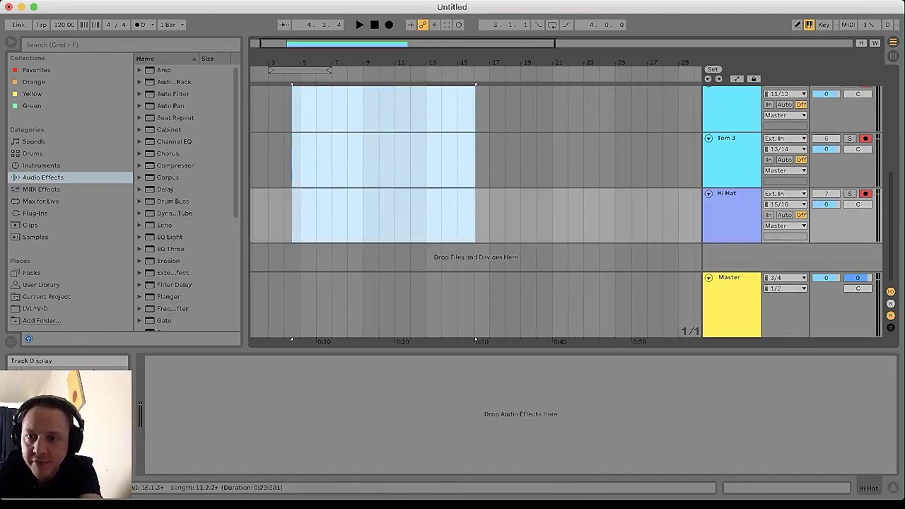
Delete the Snare, three Tom and Hi Hat tracks, then rename the Kick track Whole Kit with audio input 1/2.
{"action": "left_click", "coordinate": [730, 202]}
{"action": "scroll", "coordinate": [731, 201], "scroll_direction": "up", "scroll_amount": 3}
{"action": "left_click", "coordinate": [730, 160], "text": "shift"}
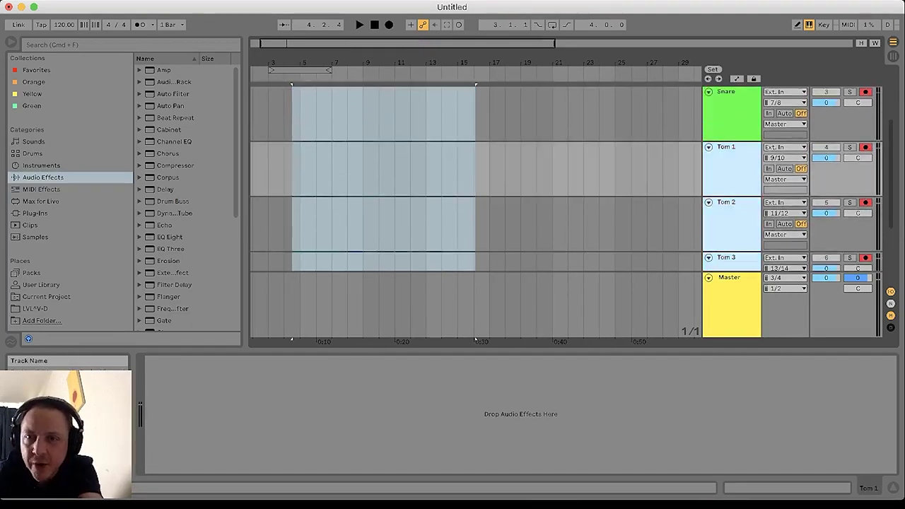
{"action": "key", "text": "Delete"}
{"action": "scroll", "coordinate": [475, 340], "scroll_direction": "up", "scroll_amount": 3}
{"action": "key", "text": "Delete"}
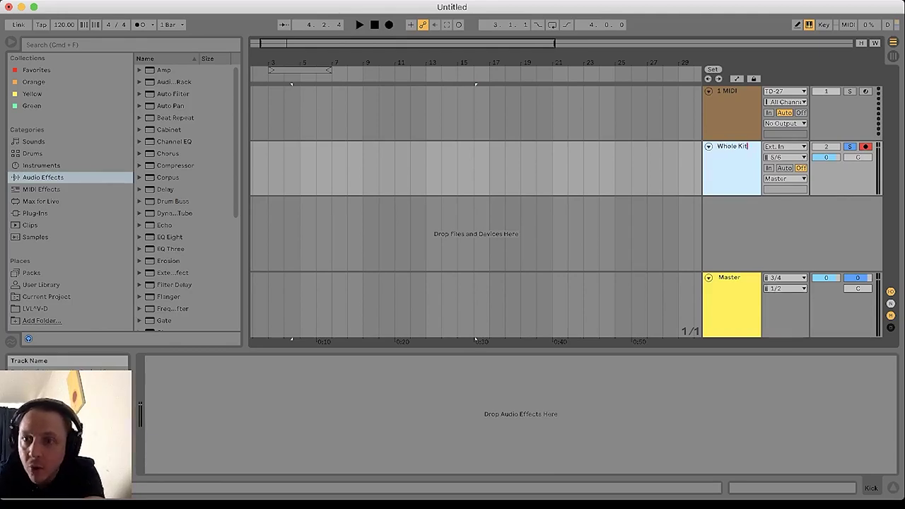
{"action": "key", "text": "Return"}
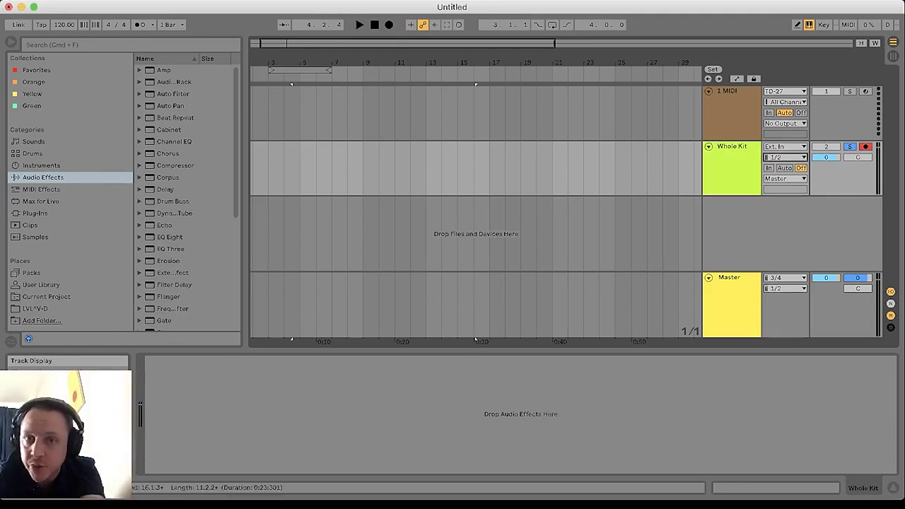
Record a test take of the full drum kit on the Whole Kit track from the arrangement's start.
{"action": "left_click", "coordinate": [374, 25]}
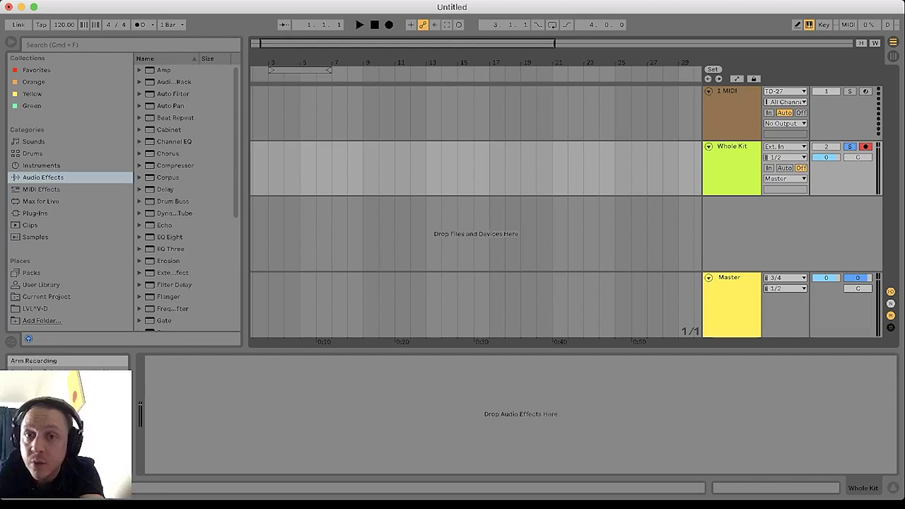
{"action": "left_click", "coordinate": [389, 25]}
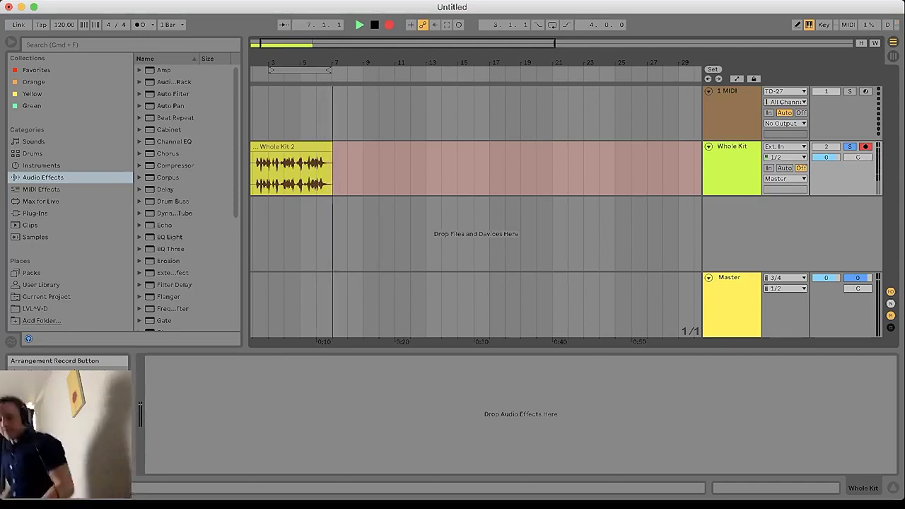
{"action": "key", "text": "space"}
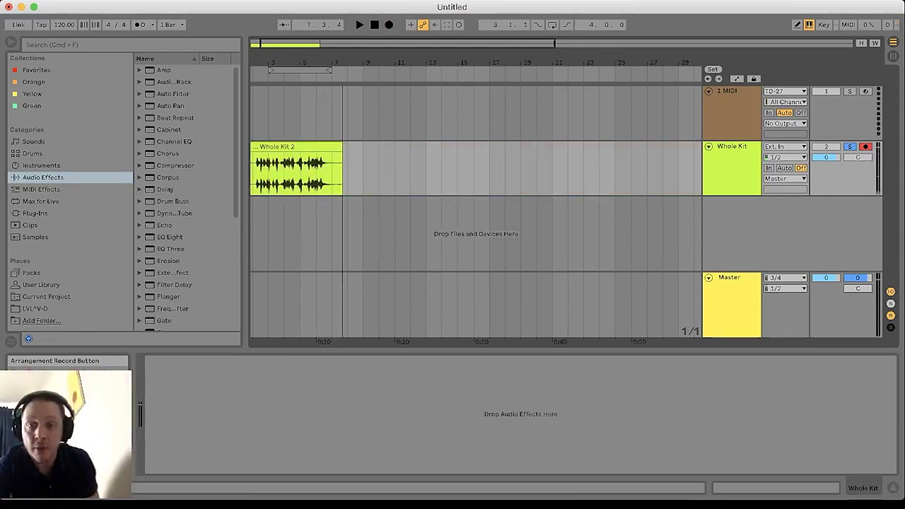
Turn off solo on the Whole Kit track and play back part of its recorded take.
{"action": "left_click", "coordinate": [850, 146]}
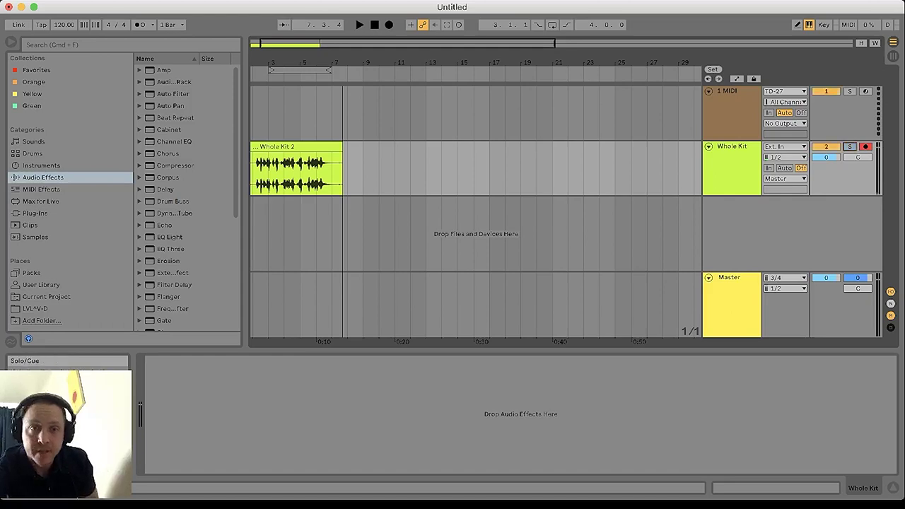
{"action": "left_click_drag", "start_coordinate": [254, 63], "coordinate": [254, 124]}
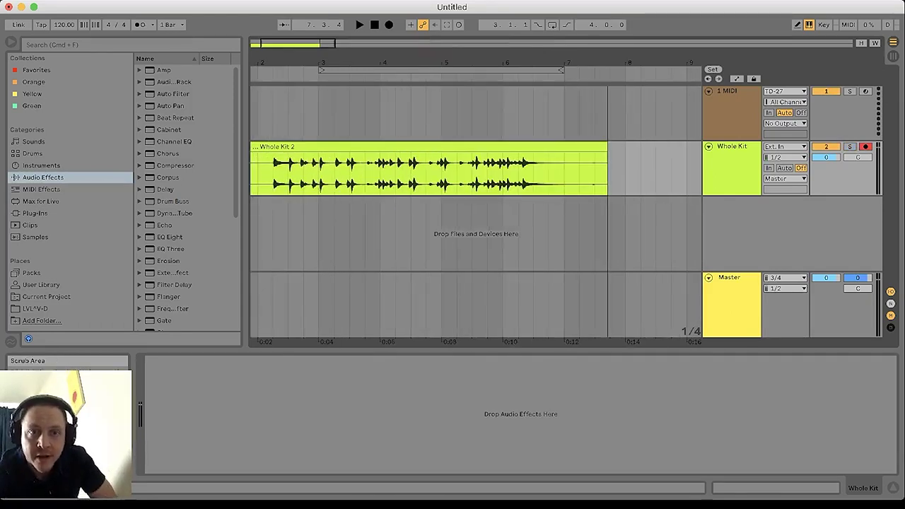
{"action": "left_click", "coordinate": [264, 77]}
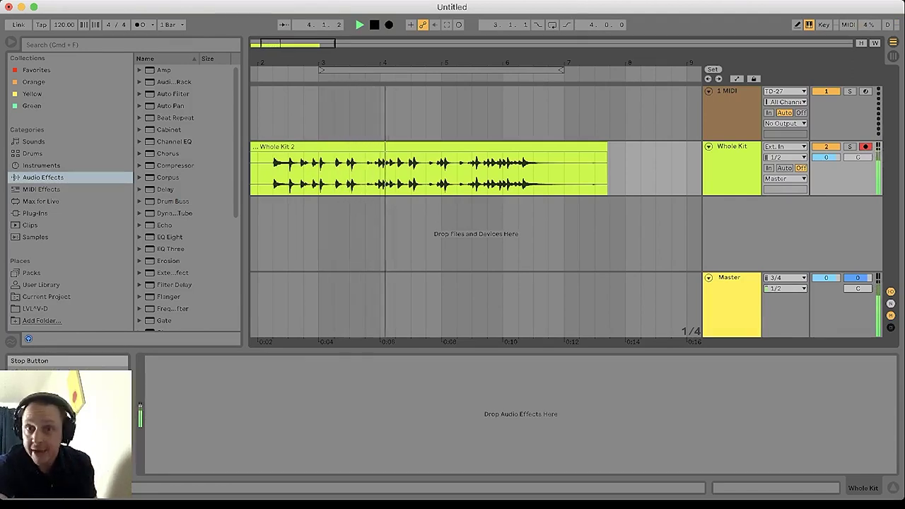
{"action": "left_click", "coordinate": [375, 25]}
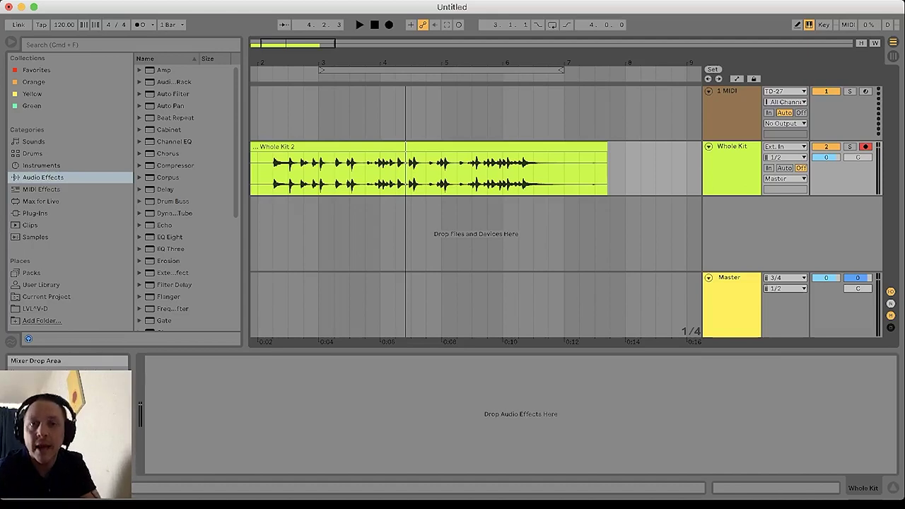
Delete the recorded Whole Kit clip, then remove the Whole Kit track itself.
{"action": "left_click", "coordinate": [411, 172]}
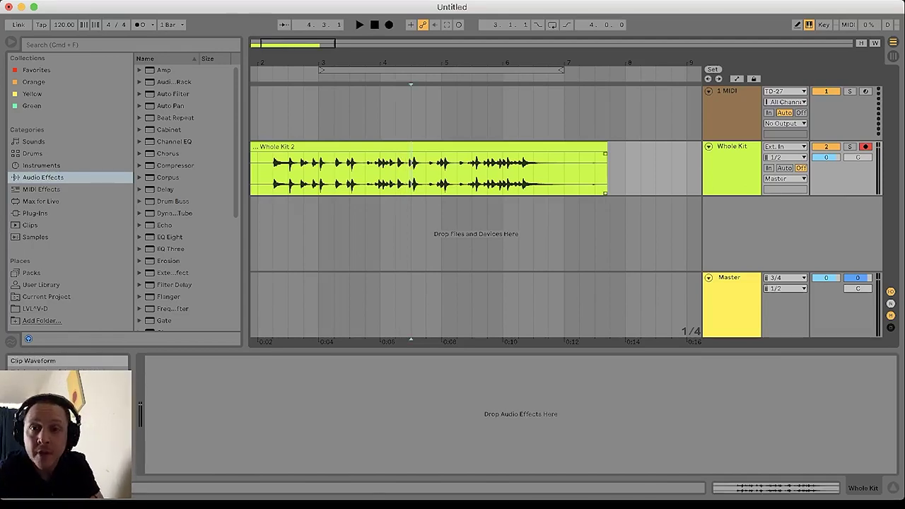
{"action": "left_click", "coordinate": [411, 146]}
{"action": "key", "text": "Delete"}
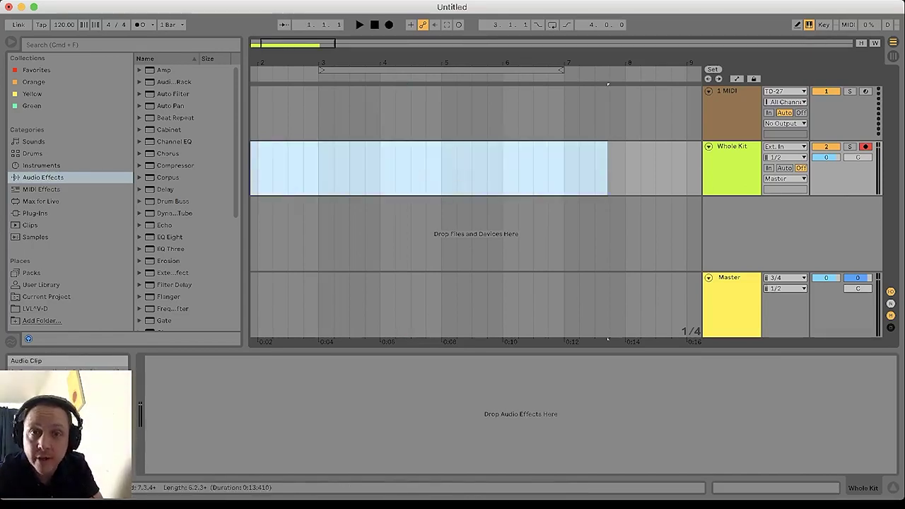
{"action": "left_click", "coordinate": [375, 25]}
{"action": "left_click", "coordinate": [375, 25]}
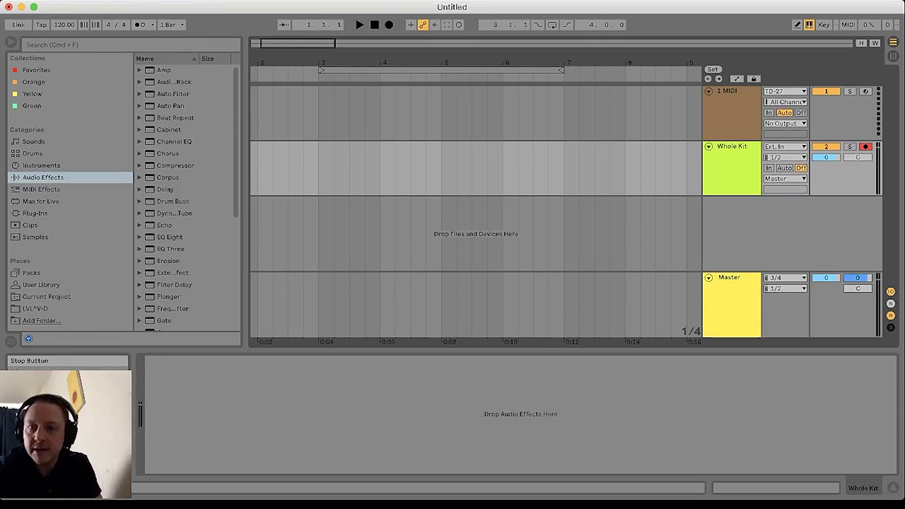
{"action": "left_click", "coordinate": [732, 164]}
{"action": "key", "text": "Delete"}
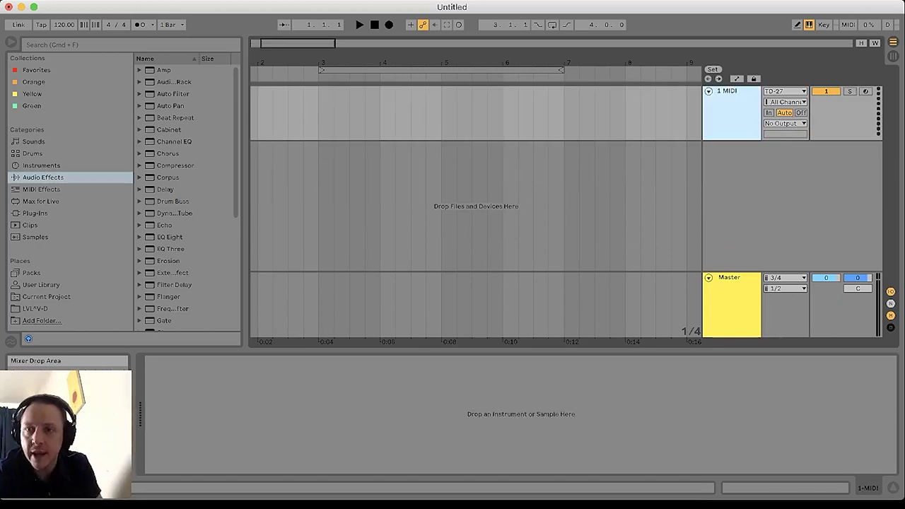
Rename the MIDI track TD 27 MIDI and arm it for recording, with the Master's main output set to 3/4.
{"action": "key", "text": "super+r"}
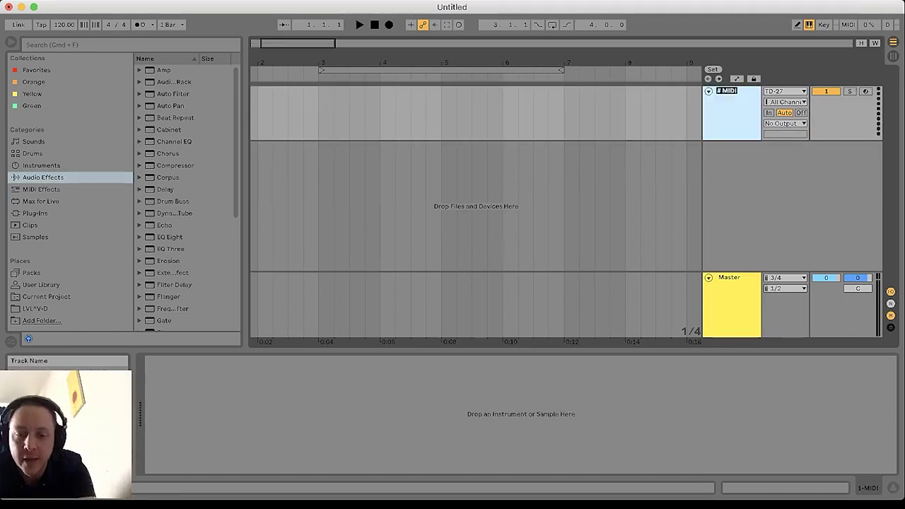
{"action": "type", "text": "TD 27"}
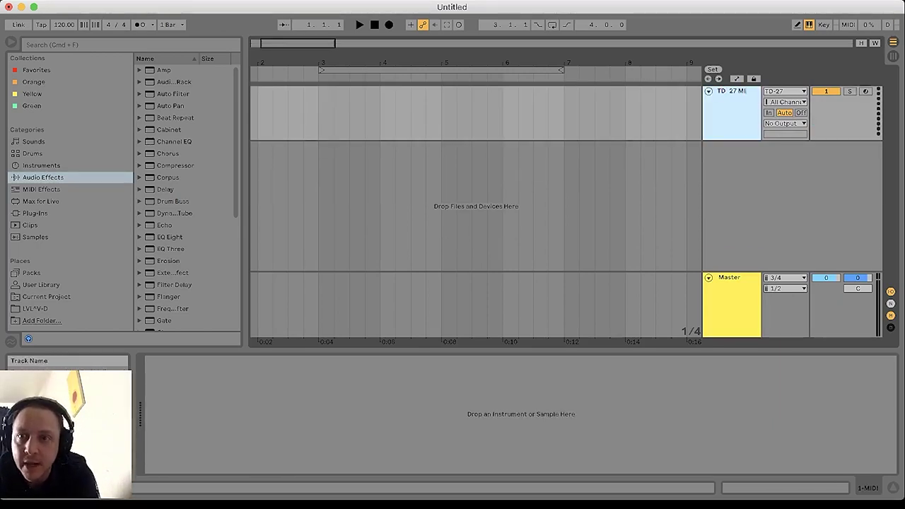
{"action": "key", "text": "Return"}
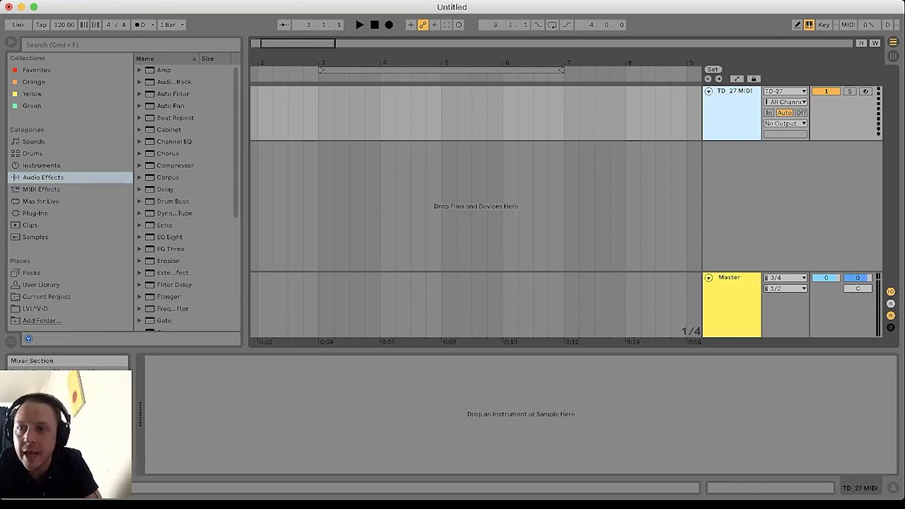
{"action": "left_click", "coordinate": [865, 91]}
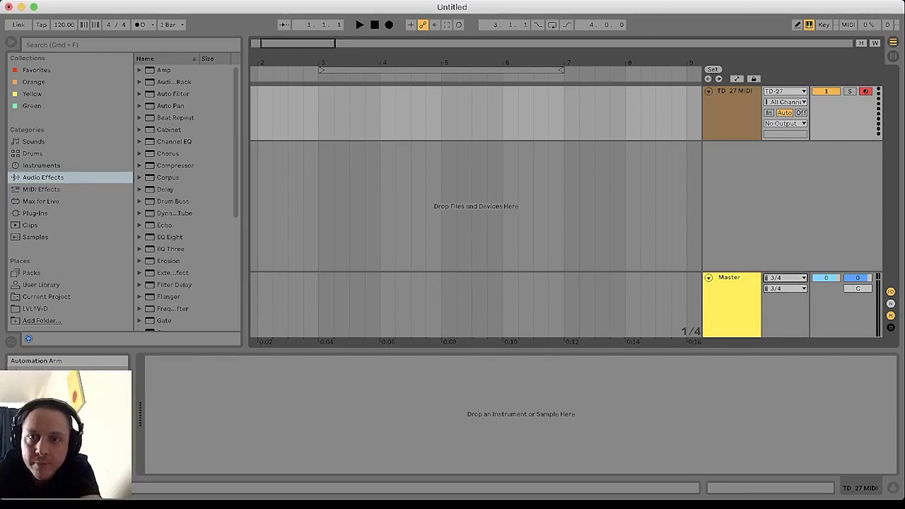
Turn on the metronome and record a drum performance on the TD 27 MIDI track from the start.
{"action": "left_click", "coordinate": [139, 24]}
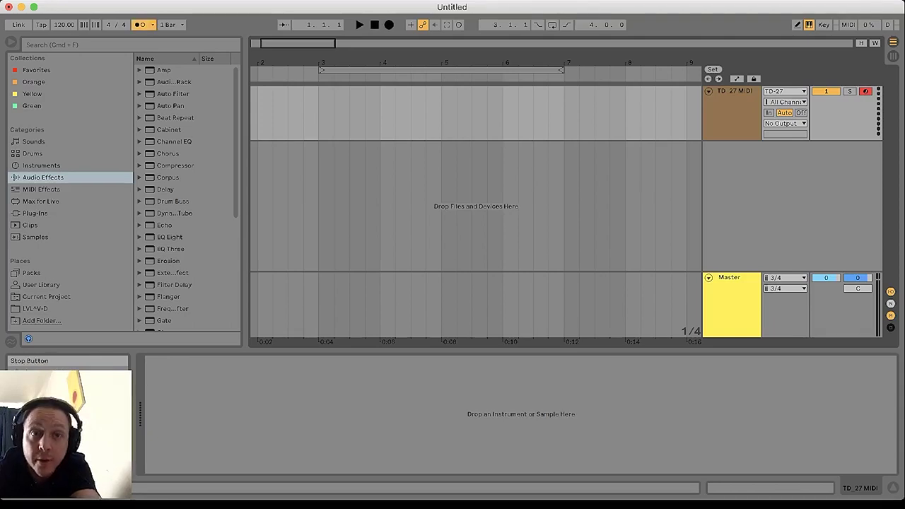
{"action": "left_click", "coordinate": [390, 25]}
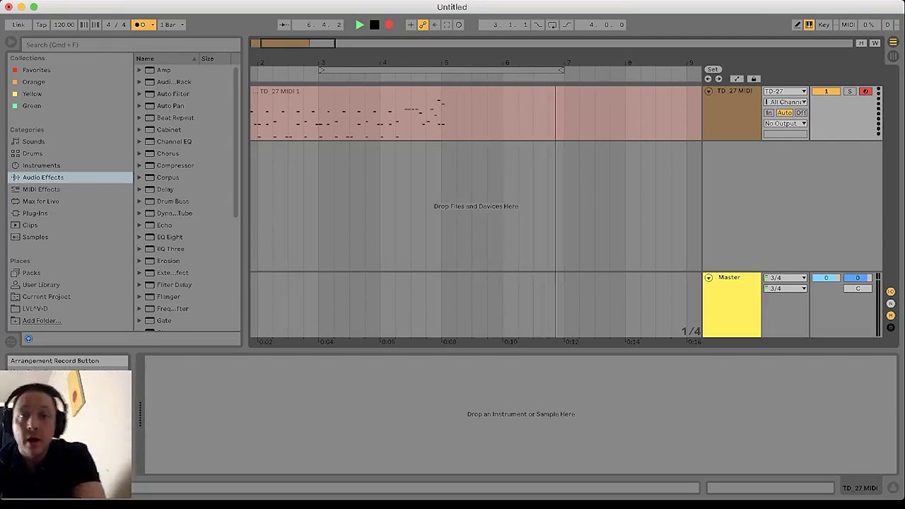
{"action": "key", "text": "space"}
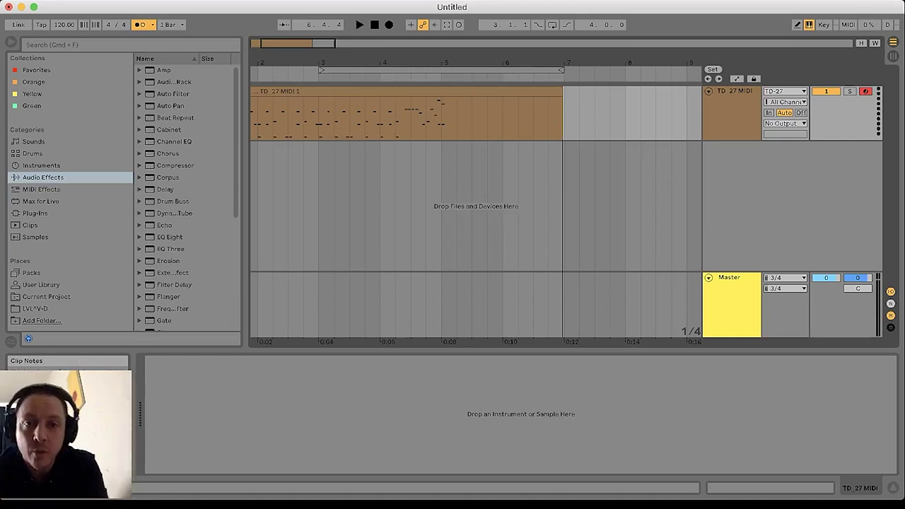
Select the first four bars of the recorded MIDI clip and loop that range.
{"action": "left_click_drag", "start_coordinate": [441, 113], "coordinate": [580, 113]}
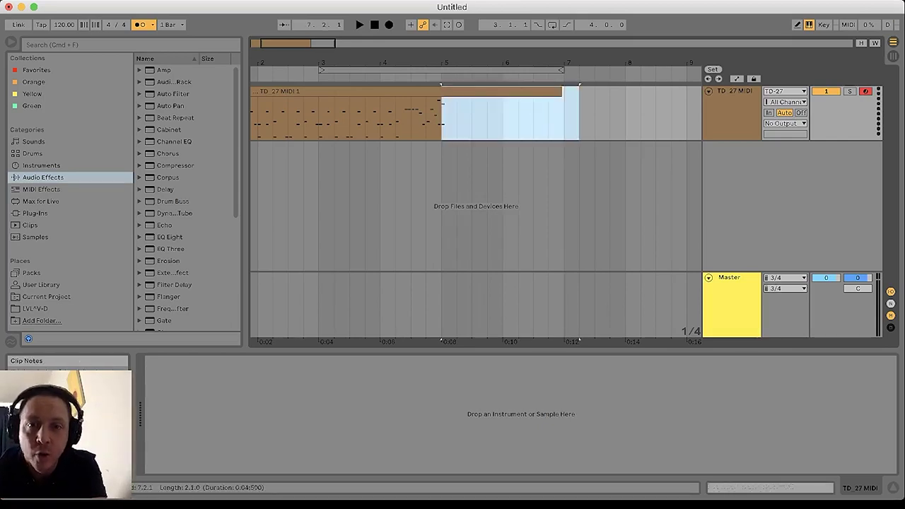
{"action": "left_click_drag", "start_coordinate": [441, 113], "coordinate": [251, 113]}
{"action": "key", "text": "super+l"}
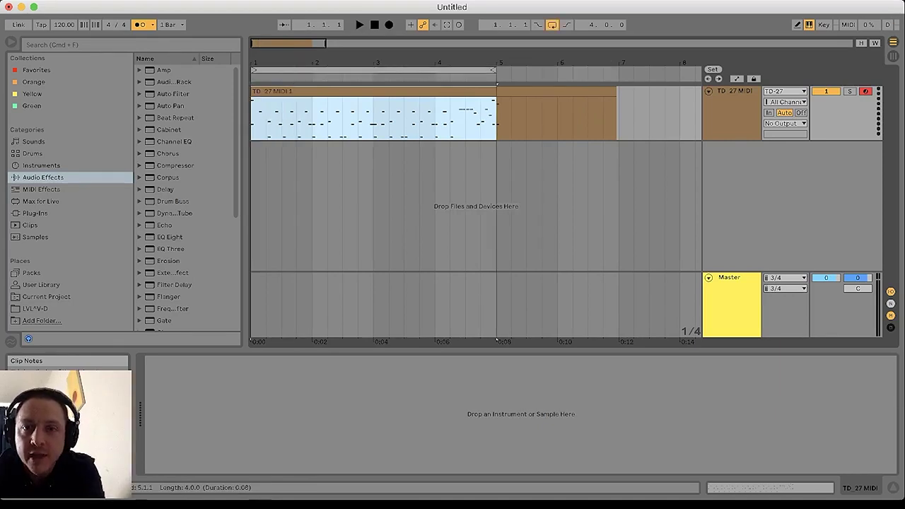
{"action": "left_click", "coordinate": [431, 92]}
{"action": "key", "text": "Delete"}
{"action": "key", "text": "super+z"}
Split the MIDI clip at the start of bar 5 and delete the empty part after it.
{"action": "left_click", "coordinate": [497, 117]}
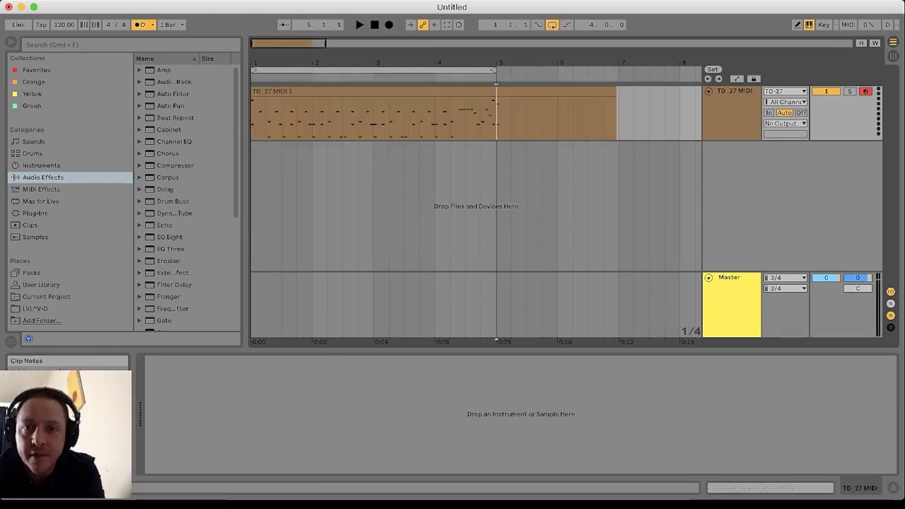
{"action": "key", "text": "super+e"}
{"action": "left_click", "coordinate": [537, 91]}
{"action": "key", "text": "Delete"}
Open the trimmed MIDI clip in the note editor and enlarge the editor to show all its notes.
{"action": "double_click", "coordinate": [439, 91]}
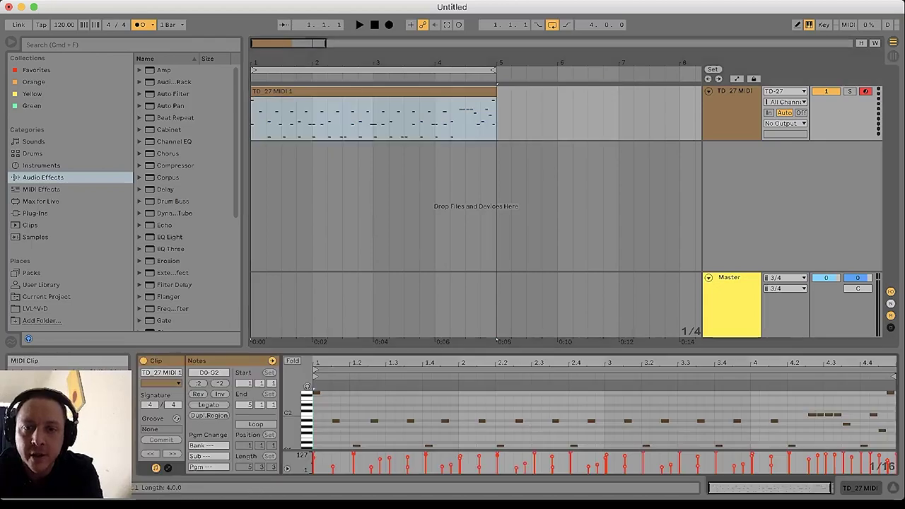
{"action": "scroll", "coordinate": [601, 421], "scroll_direction": "down", "scroll_amount": 2}
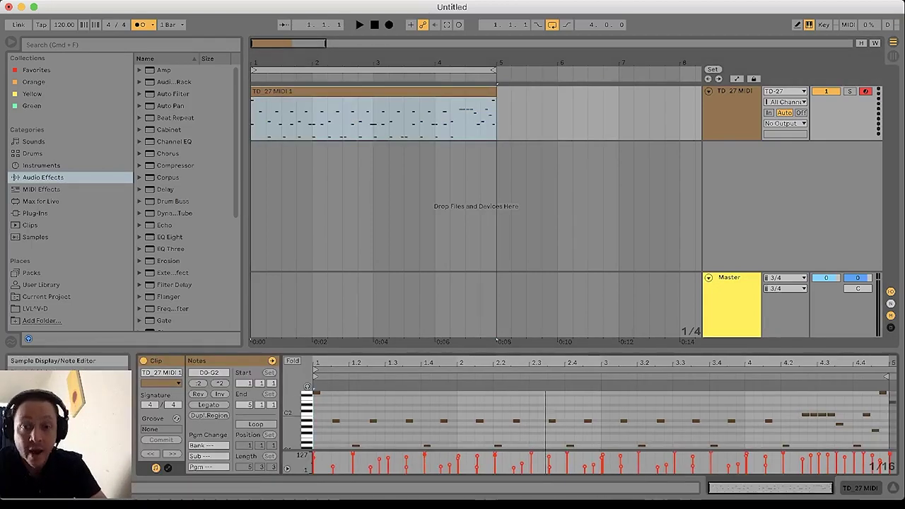
{"action": "left_click_drag", "start_coordinate": [497, 340], "coordinate": [496, 271]}
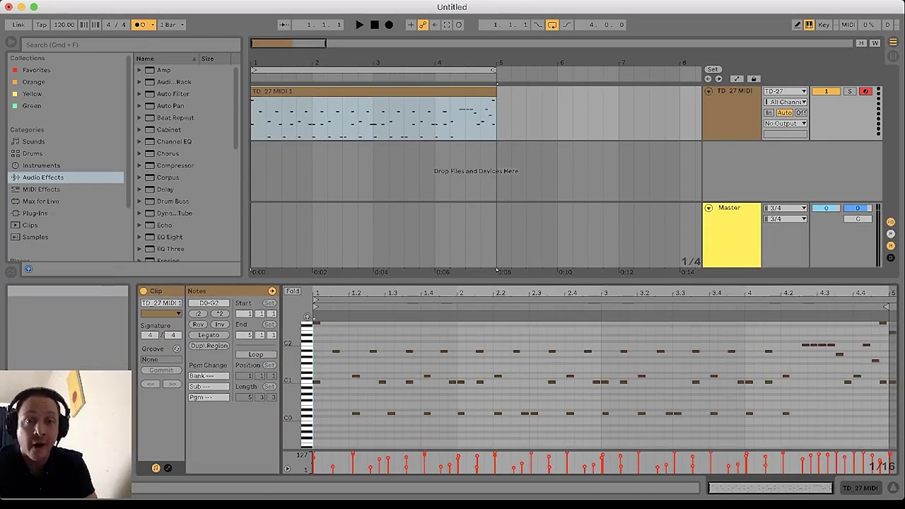
Play back part of the looped MIDI clip with the metronome turned off.
{"action": "left_click", "coordinate": [373, 92]}
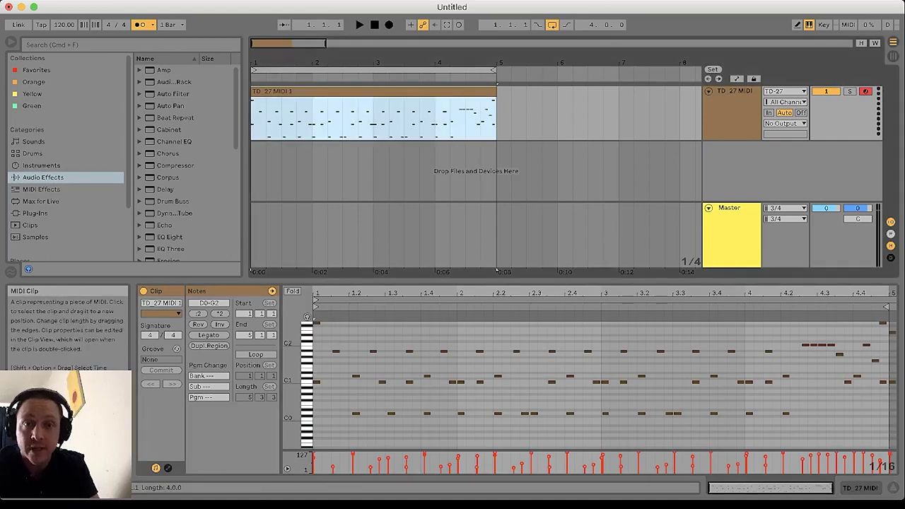
{"action": "key", "text": "space"}
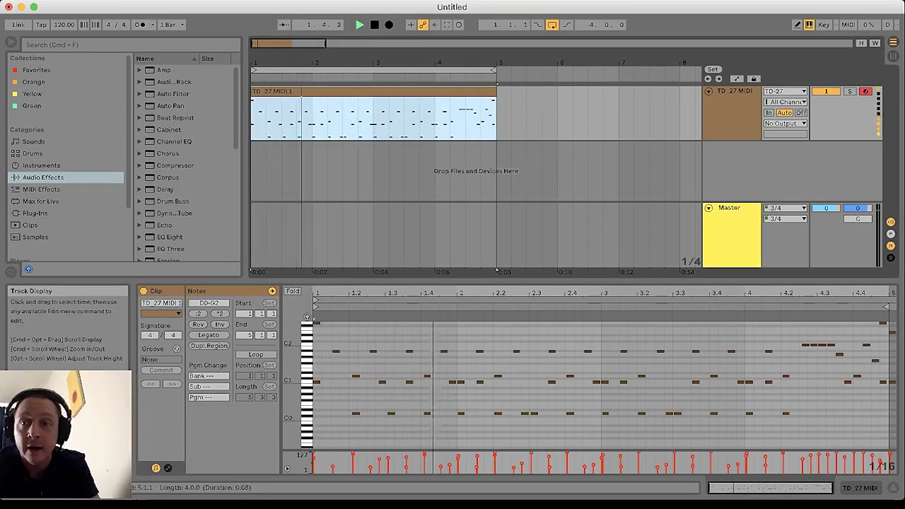
{"action": "key", "text": "space"}
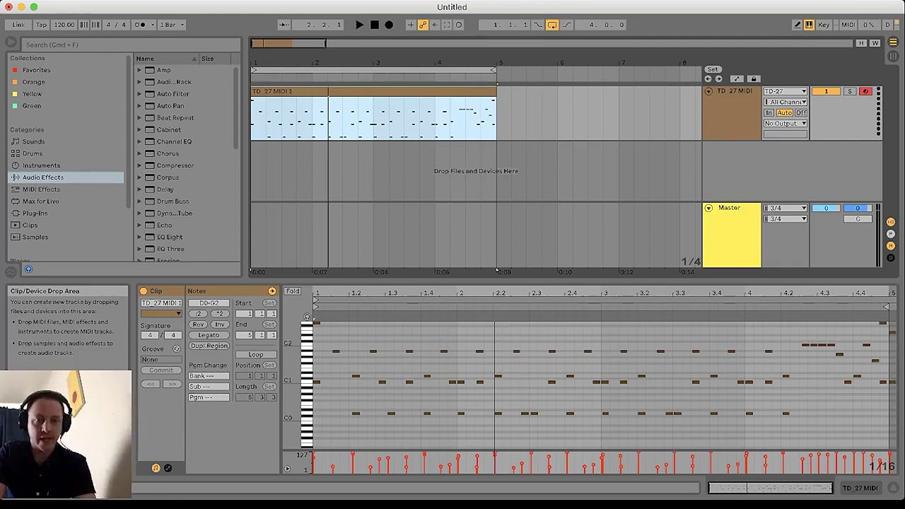
{"action": "key", "text": "super+Tab"}
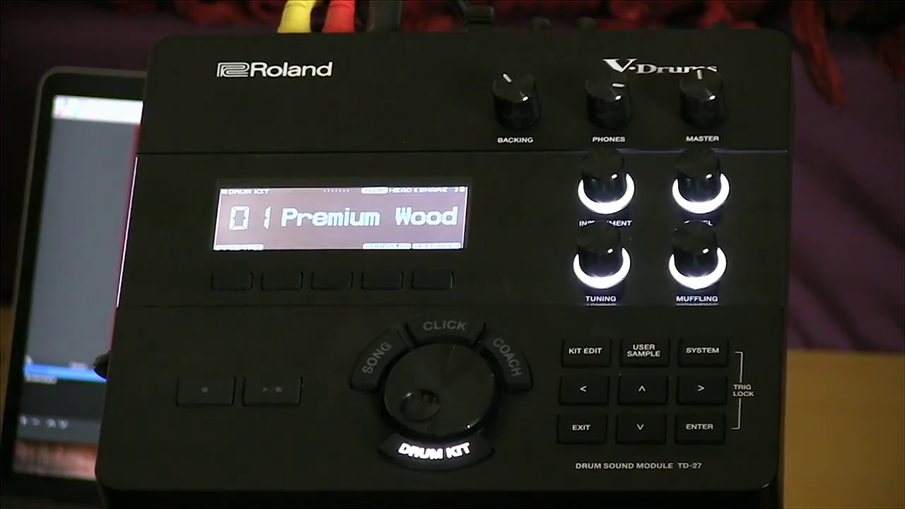
{"action": "left_click", "coordinate": [585, 351]}
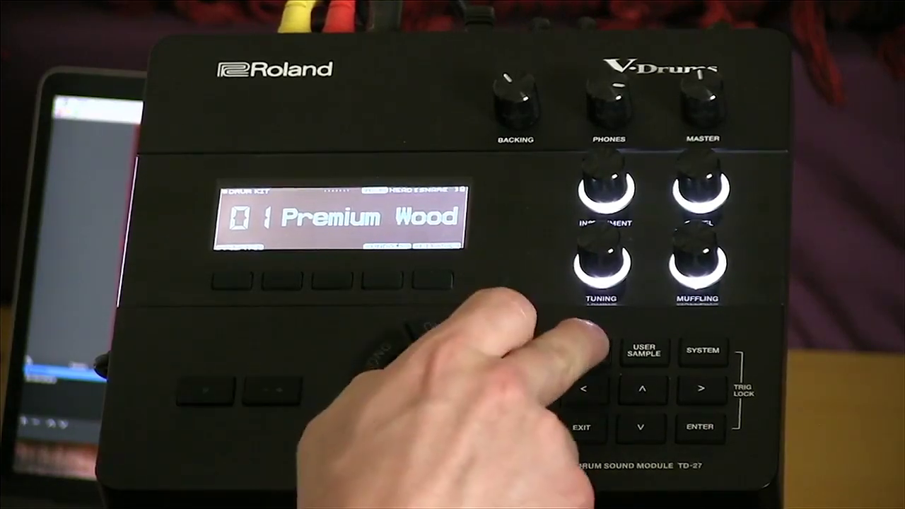
{"action": "scroll", "coordinate": [439, 392], "scroll_direction": "up", "scroll_amount": 1}
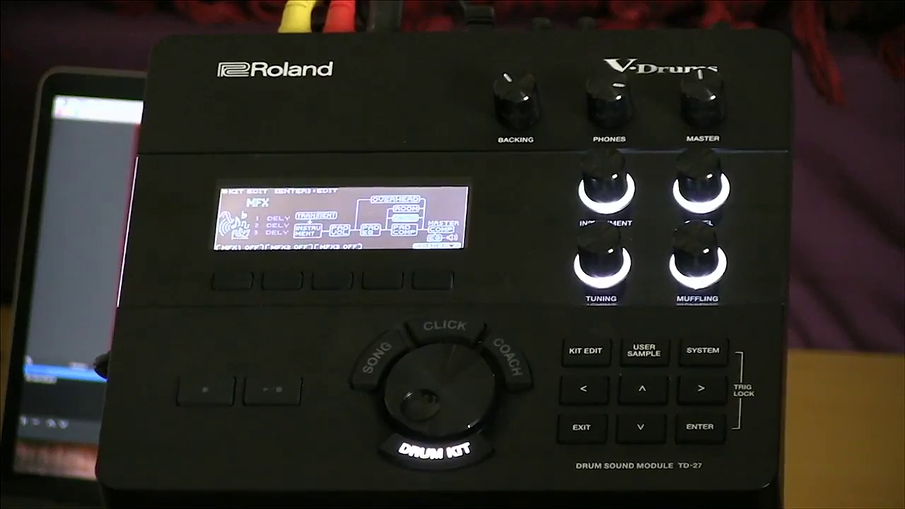
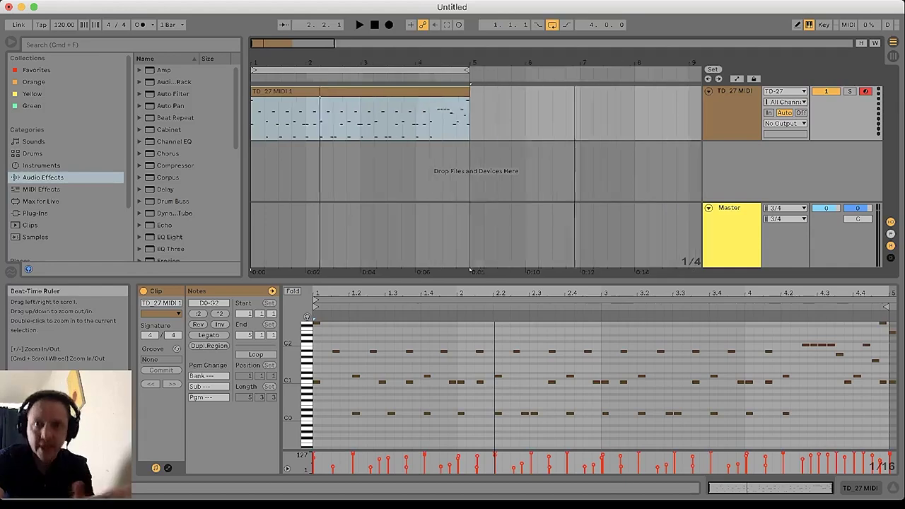
Load the Toontrack EZdrummer plug-in onto the TD-27 MIDI track.
{"action": "left_click", "coordinate": [290, 92]}
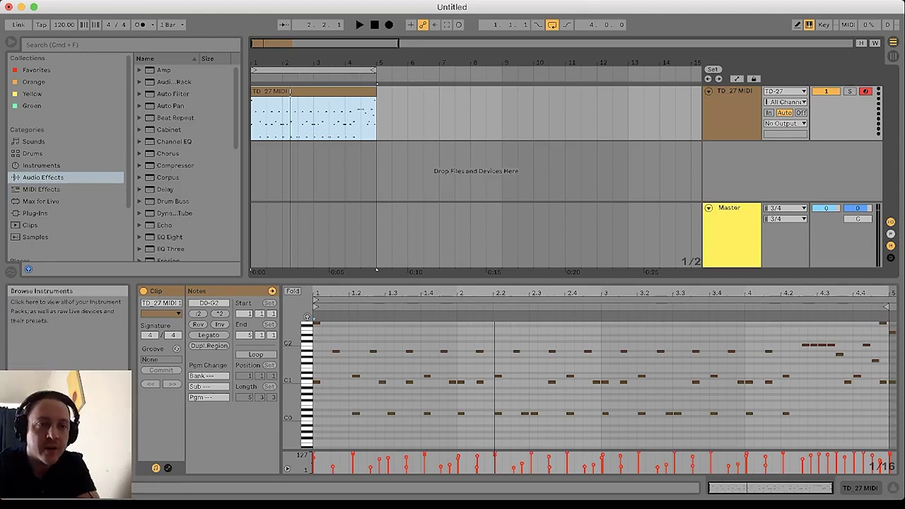
{"action": "left_click", "coordinate": [35, 214]}
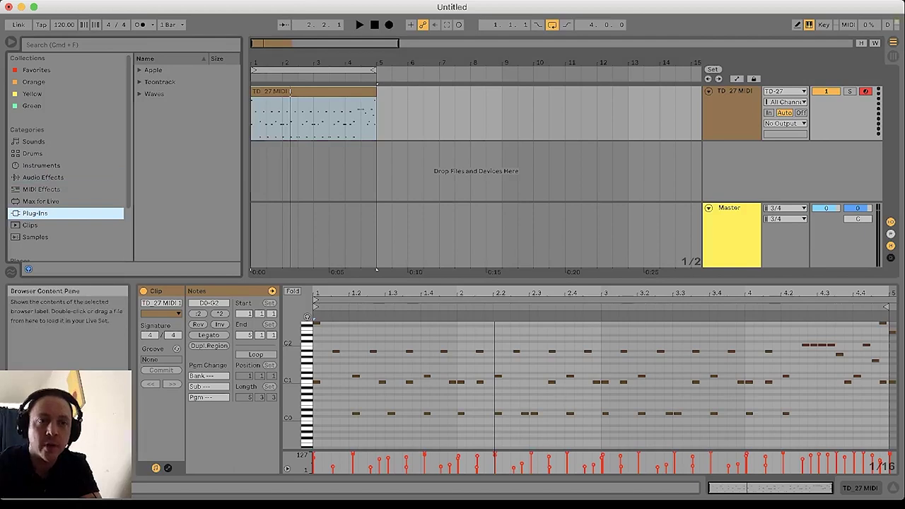
{"action": "left_click", "coordinate": [141, 83]}
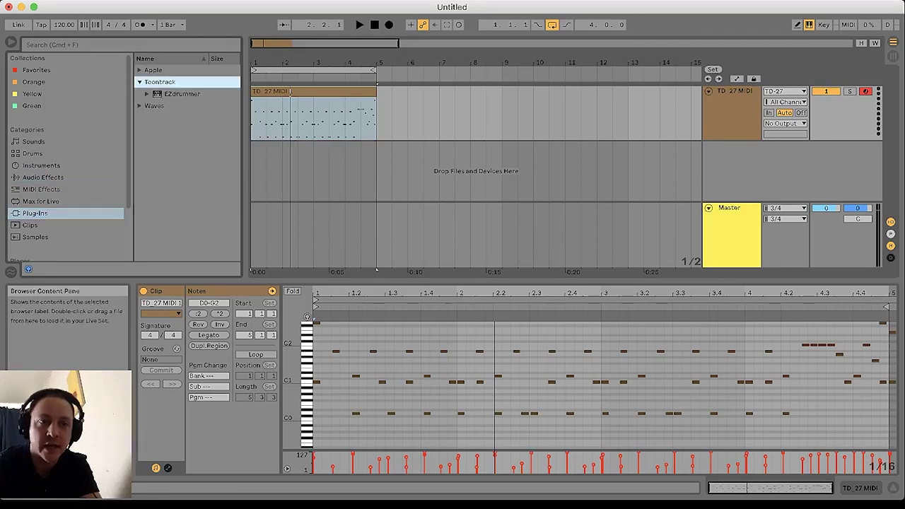
{"action": "key", "text": "Down"}
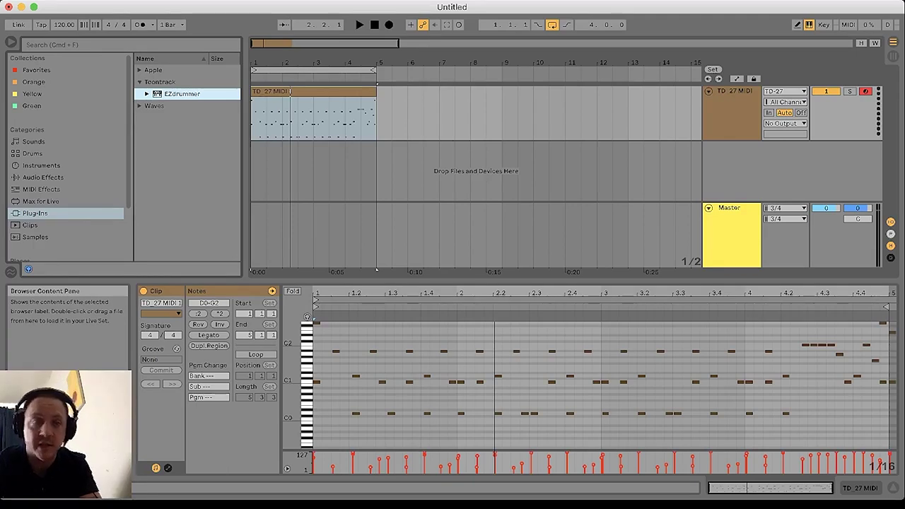
{"action": "key", "text": "Return"}
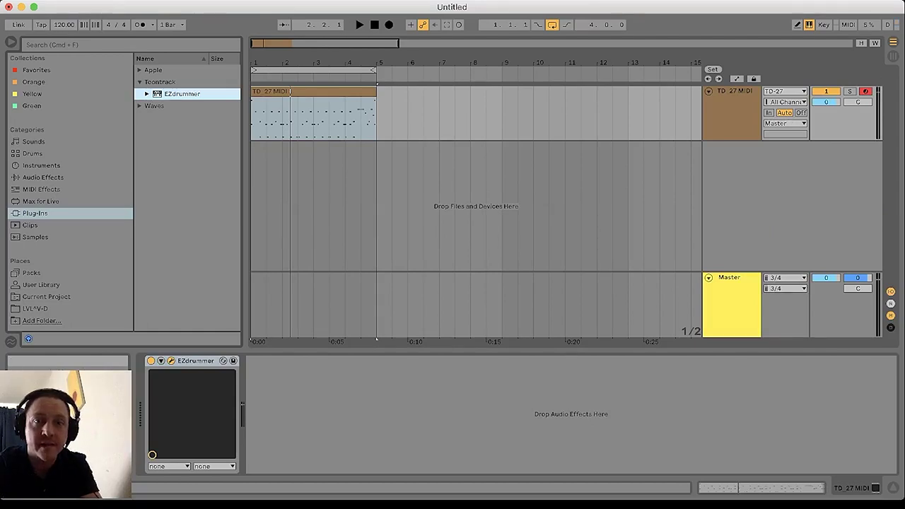
Route the TD-27 MIDI track's output to Ext. Out 1/2 and leave its monitoring on Auto.
{"action": "left_click", "coordinate": [314, 91]}
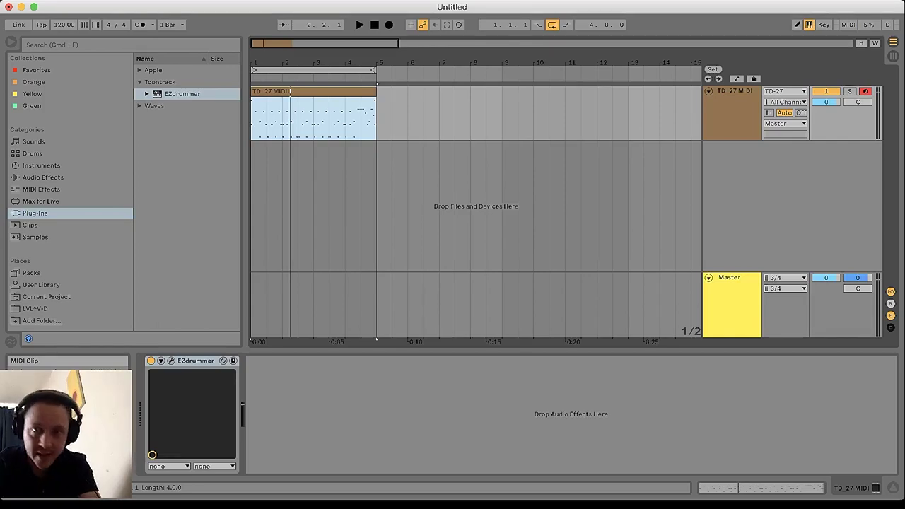
{"action": "left_click", "coordinate": [786, 124]}
{"action": "left_click", "coordinate": [784, 112]}
Play the clip through EZdrummer, raise the MIDI track's volume to 6.0 dB, and stop playback.
{"action": "key", "text": "space"}
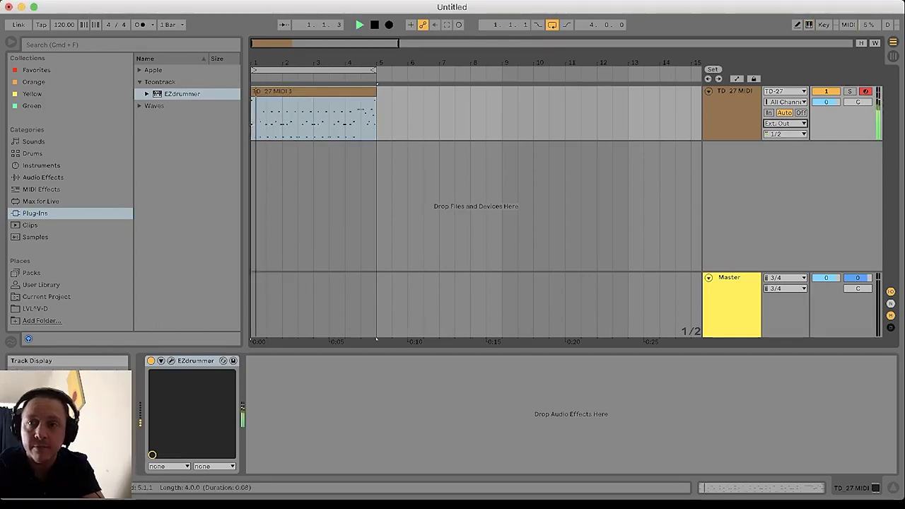
{"action": "left_click_drag", "start_coordinate": [826, 102], "coordinate": [827, 70]}
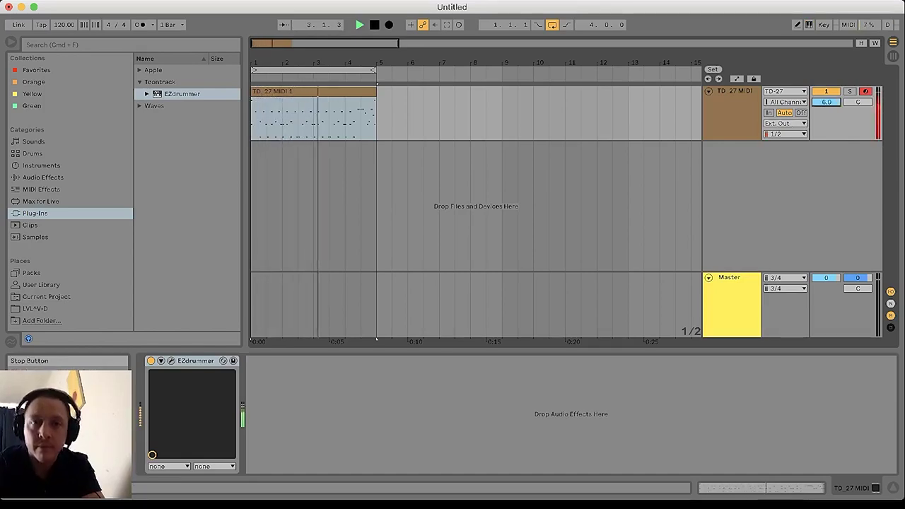
{"action": "left_click", "coordinate": [374, 24]}
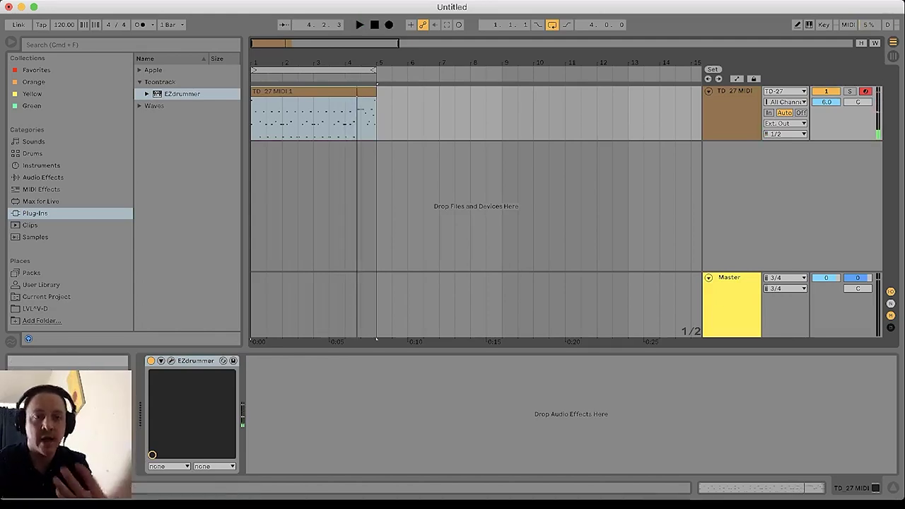
Play the MIDI clip through EZdrummer again, looping back to bar 1, and stop it.
{"action": "left_click", "coordinate": [171, 361]}
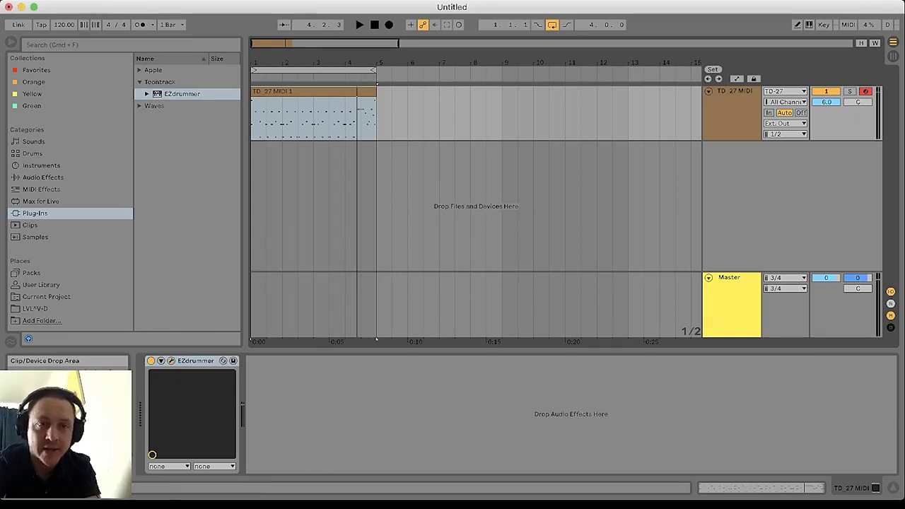
{"action": "left_click", "coordinate": [311, 92]}
{"action": "key", "text": "space"}
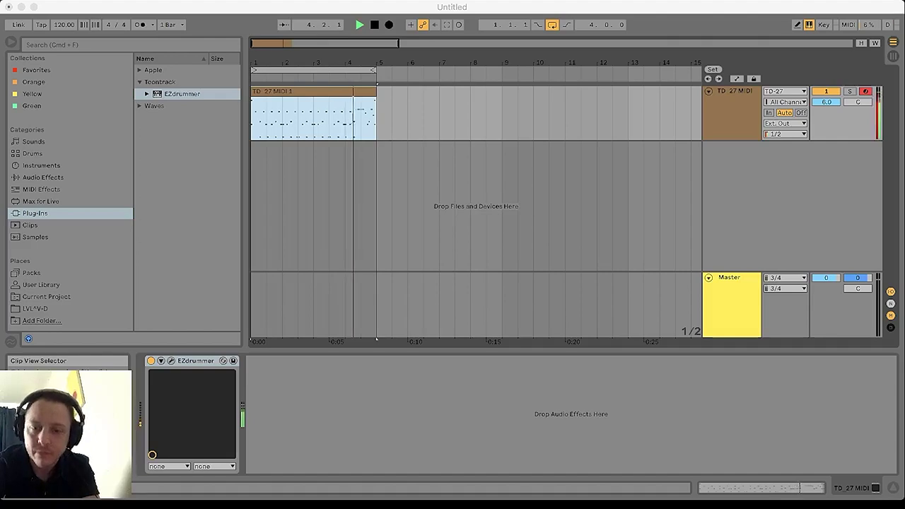
{"action": "key", "text": "super+Tab"}
{"action": "key", "text": "space"}
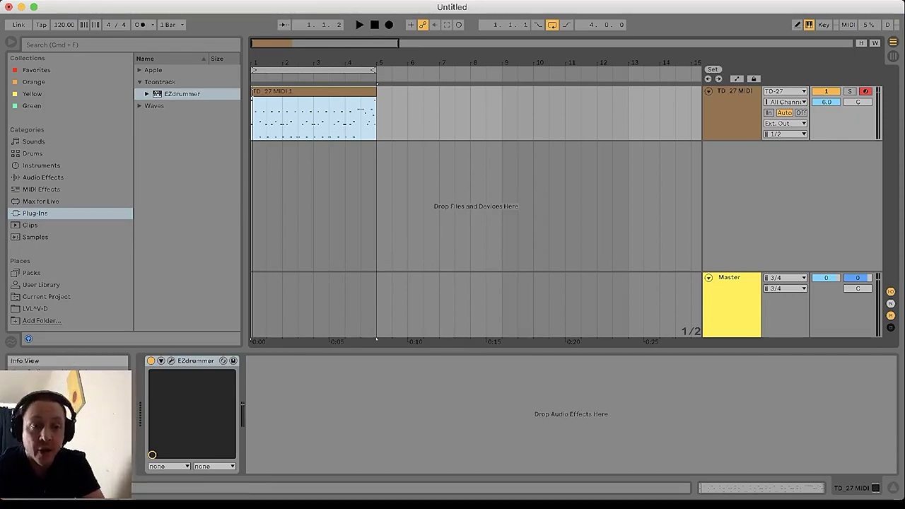
Replace EZdrummer on the MIDI track with an empty Drum Rack.
{"action": "left_click", "coordinate": [195, 361]}
{"action": "key", "text": "Delete"}
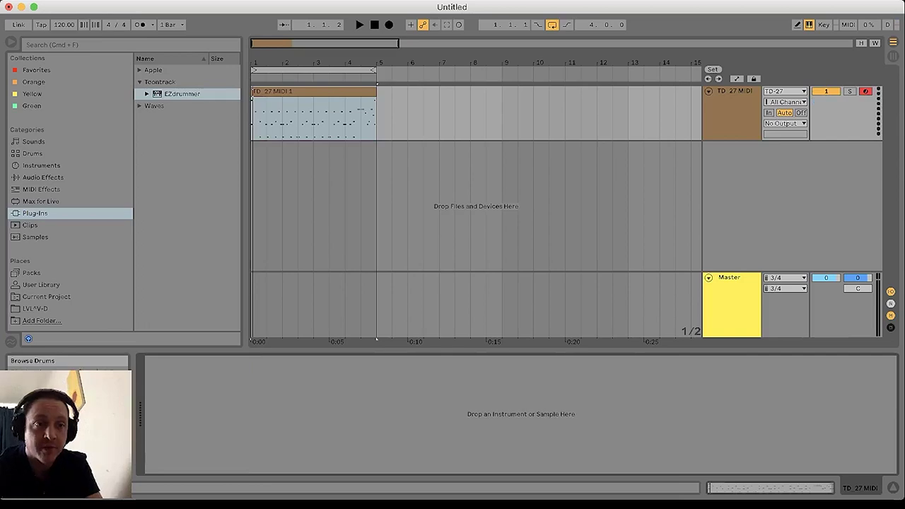
{"action": "left_click", "coordinate": [32, 154]}
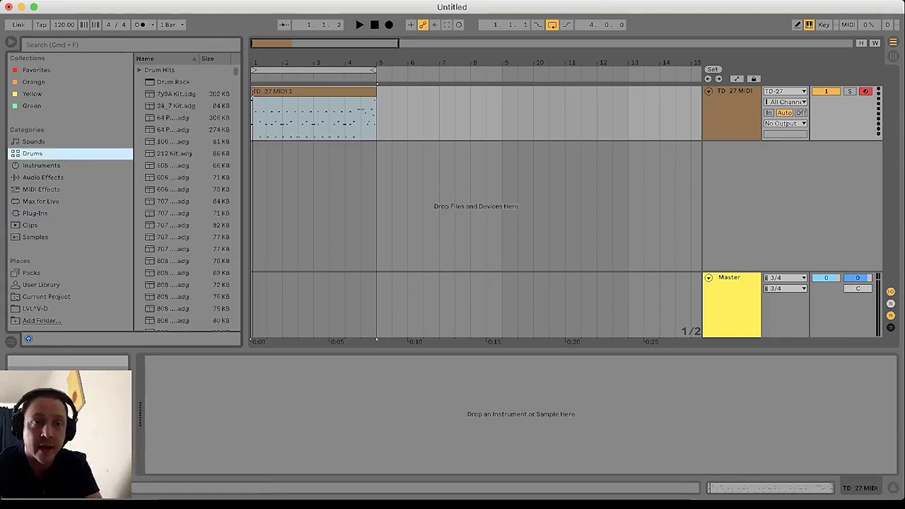
{"action": "double_click", "coordinate": [173, 82]}
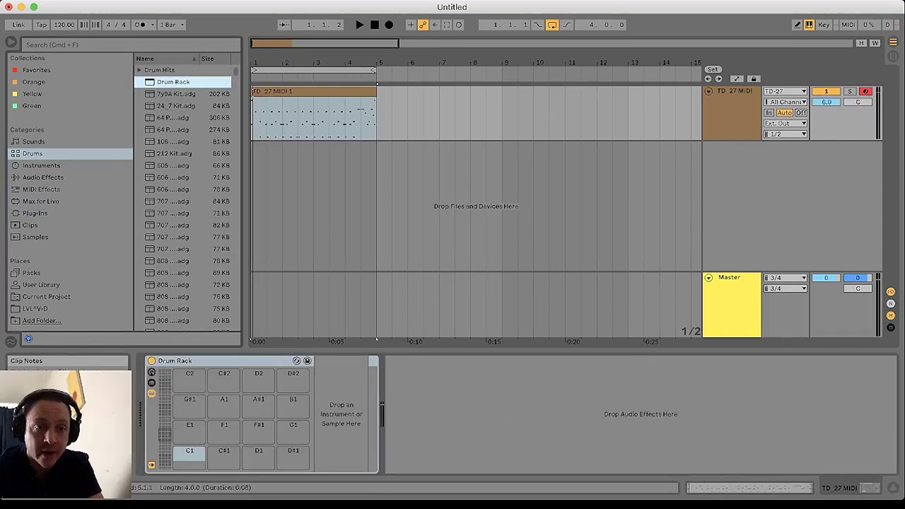
Browse to the Hihat samples in Drum Hits and play a short stretch of the MIDI clip.
{"action": "left_click", "coordinate": [36, 236]}
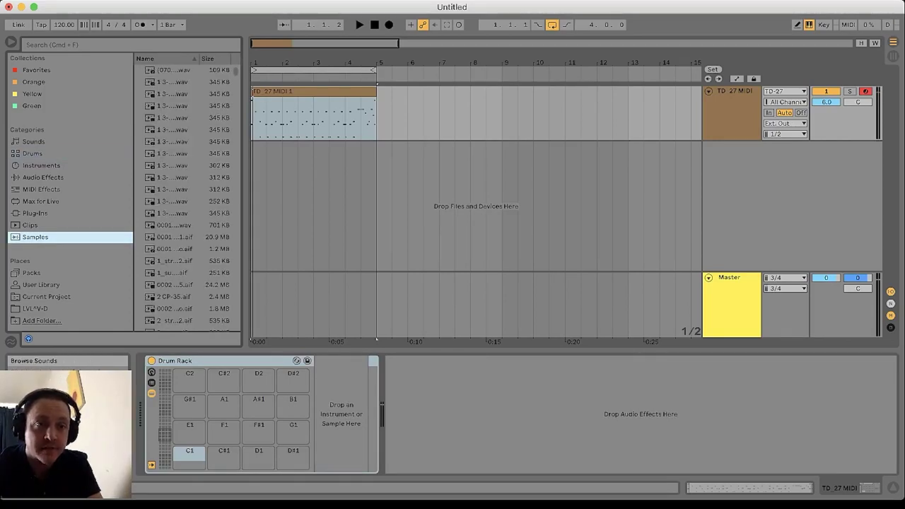
{"action": "left_click", "coordinate": [32, 154]}
{"action": "left_click", "coordinate": [140, 70]}
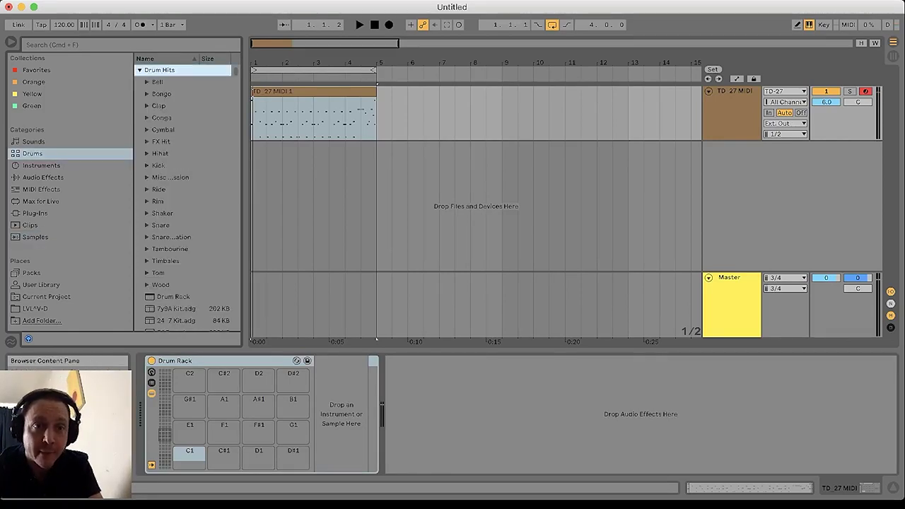
{"action": "left_click", "coordinate": [147, 153]}
{"action": "left_click", "coordinate": [311, 92]}
{"action": "key", "text": "space"}
{"action": "key", "text": "space"}
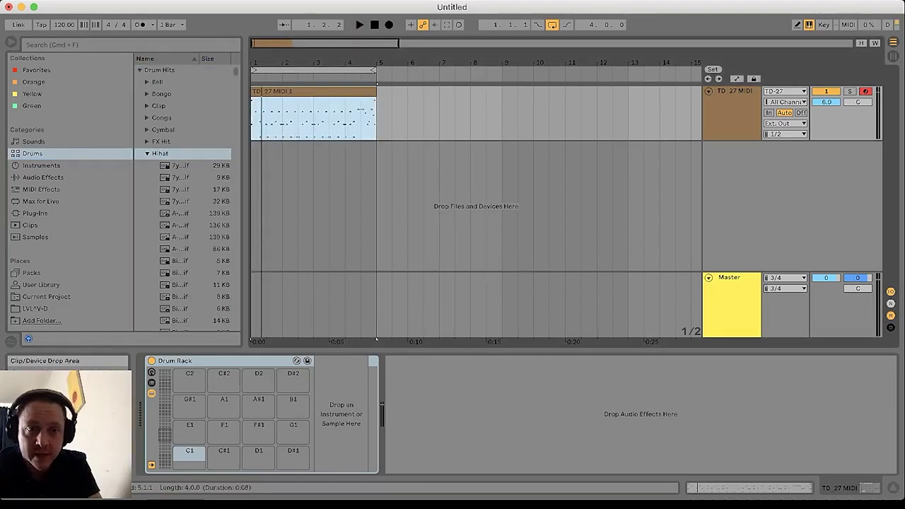
Preview hi-hat samples such as Bipolar Hat3 and Clique-CH, and set the Master track's cue and main outputs to 1/2.
{"action": "left_click_drag", "start_coordinate": [245, 198], "coordinate": [380, 198]}
{"action": "left_click", "coordinate": [212, 285]}
{"action": "left_click", "coordinate": [212, 214]}
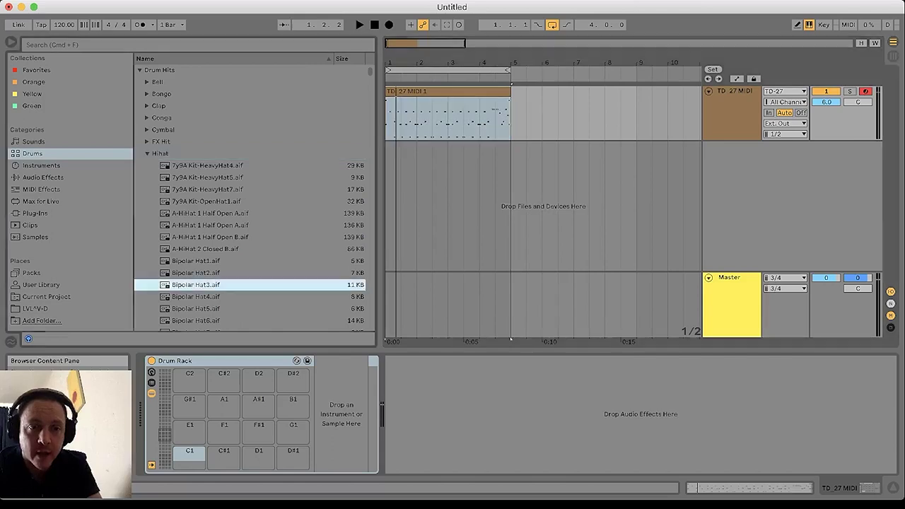
{"action": "scroll", "coordinate": [212, 214], "scroll_direction": "down", "scroll_amount": 7}
{"action": "left_click", "coordinate": [212, 210]}
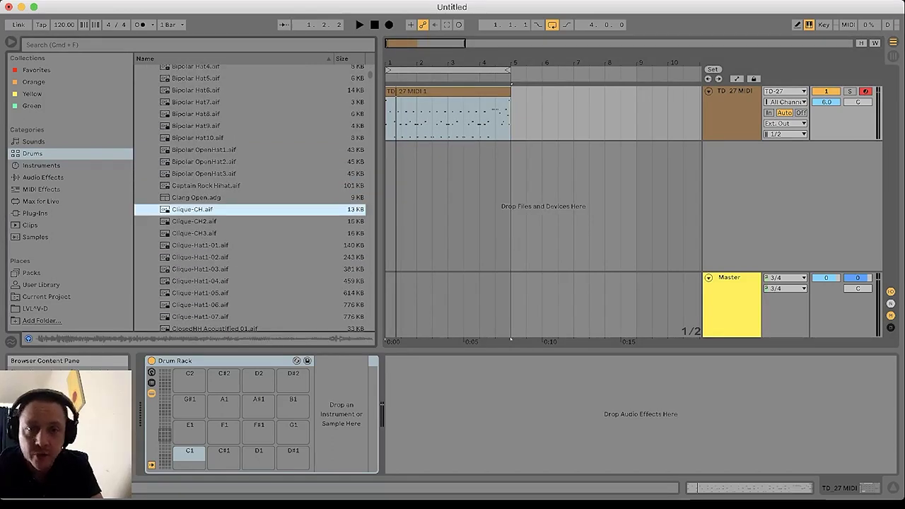
{"action": "scroll", "coordinate": [216, 281], "scroll_direction": "down", "scroll_amount": 3}
{"action": "left_click", "coordinate": [785, 278]}
{"action": "left_click", "coordinate": [785, 284]}
Preview kick samples from Drum Hits, including 7y9A Kit-KickHat2, 808 Kick Long and 7y9A Kit-NinjaKick.
{"action": "scroll", "coordinate": [247, 201], "scroll_direction": "up", "scroll_amount": 10}
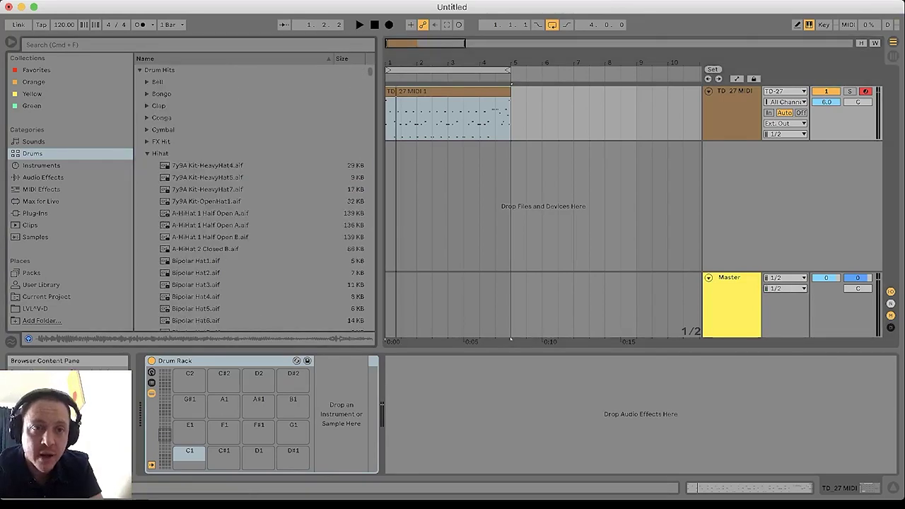
{"action": "left_click", "coordinate": [148, 153]}
{"action": "left_click", "coordinate": [147, 166]}
{"action": "left_click", "coordinate": [205, 237]}
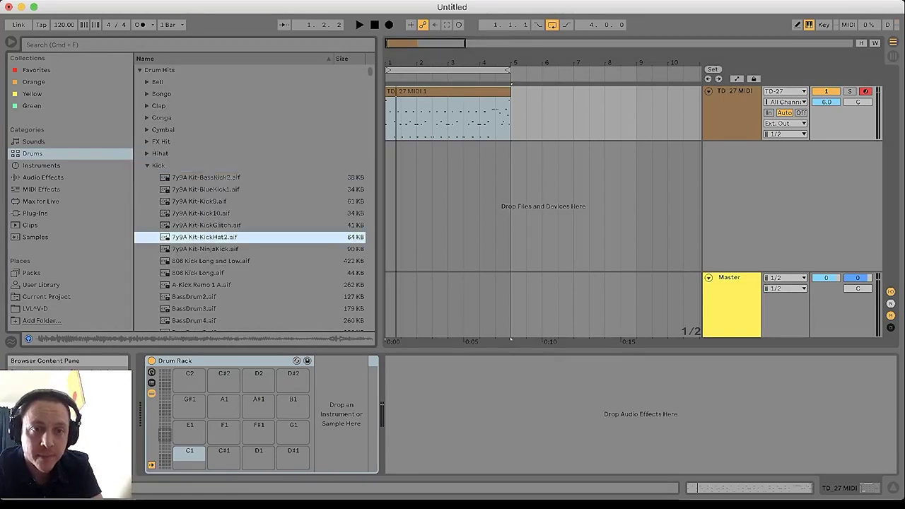
{"action": "left_click", "coordinate": [198, 273]}
{"action": "left_click", "coordinate": [206, 249]}
Assign the 7y9A Kit-NinjaKick sample to the Drum Rack's C1 pad and play part of the clip with it.
{"action": "left_click_drag", "start_coordinate": [380, 205], "coordinate": [250, 205]}
{"action": "left_click_drag", "start_coordinate": [272, 63], "coordinate": [273, 135]}
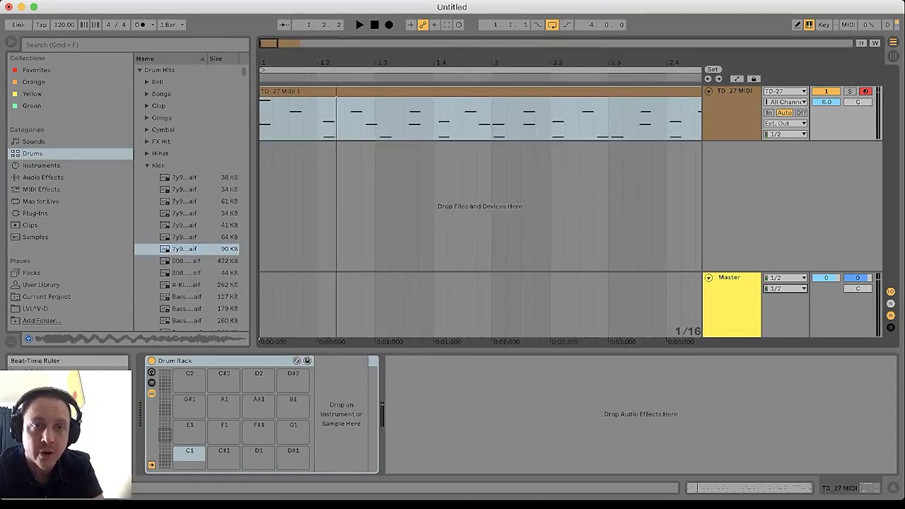
{"action": "key", "text": "space"}
{"action": "key", "text": "space"}
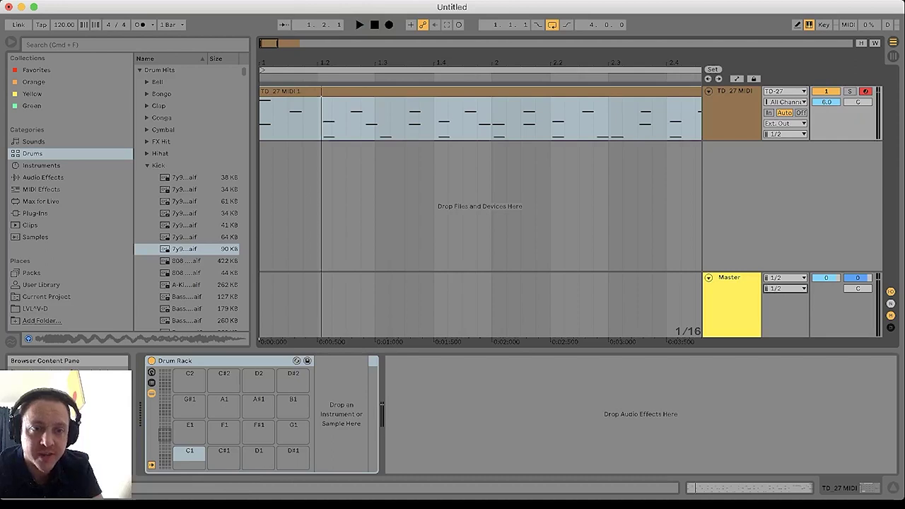
{"action": "left_click_drag", "start_coordinate": [185, 249], "coordinate": [190, 455]}
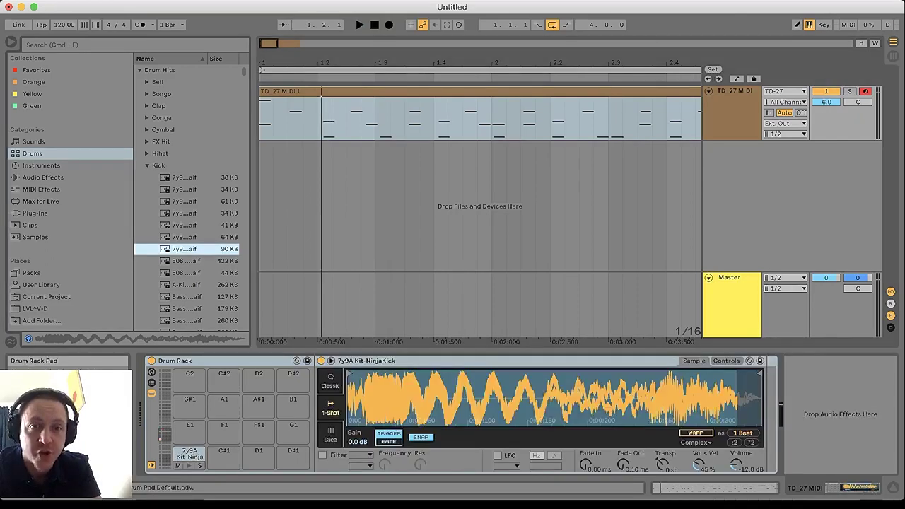
{"action": "left_click", "coordinate": [396, 92]}
{"action": "key", "text": "space"}
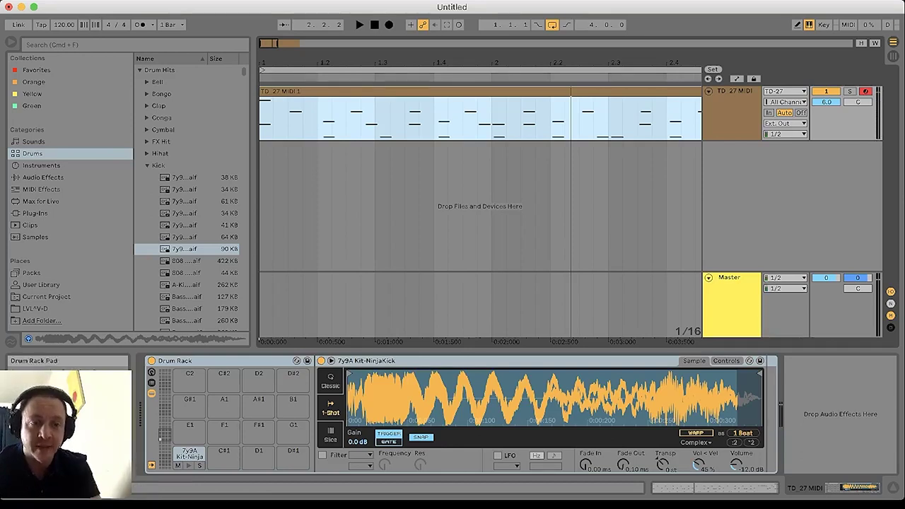
Open the Snare samples in Drum Hits and filter the browser with the search term "ninja".
{"action": "left_click", "coordinate": [147, 166]}
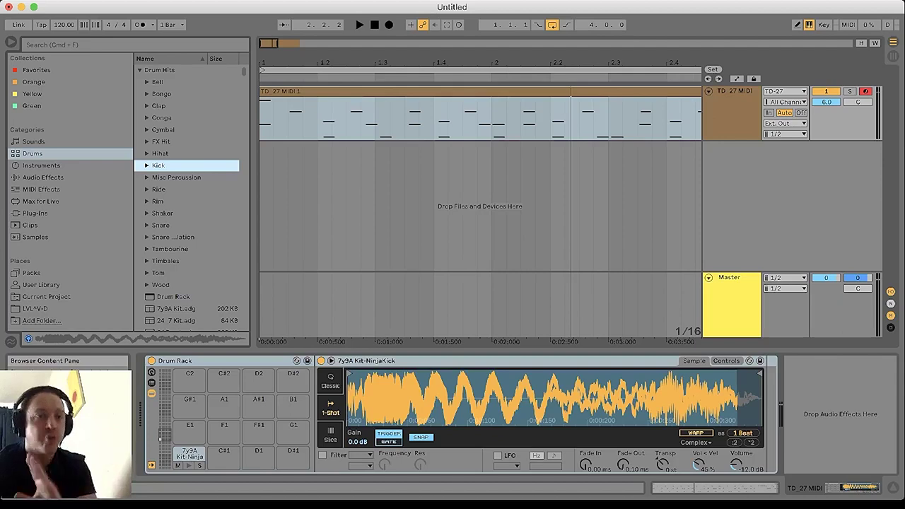
{"action": "left_click", "coordinate": [147, 225]}
{"action": "scroll", "coordinate": [150, 225], "scroll_direction": "down", "scroll_amount": 1}
{"action": "scroll", "coordinate": [150, 221], "scroll_direction": "down", "scroll_amount": 4}
{"action": "left_click_drag", "start_coordinate": [254, 141], "coordinate": [300, 142]}
{"action": "left_click", "coordinate": [96, 26]}
{"action": "left_click", "coordinate": [96, 44]}
{"action": "type", "text": "ninja"}
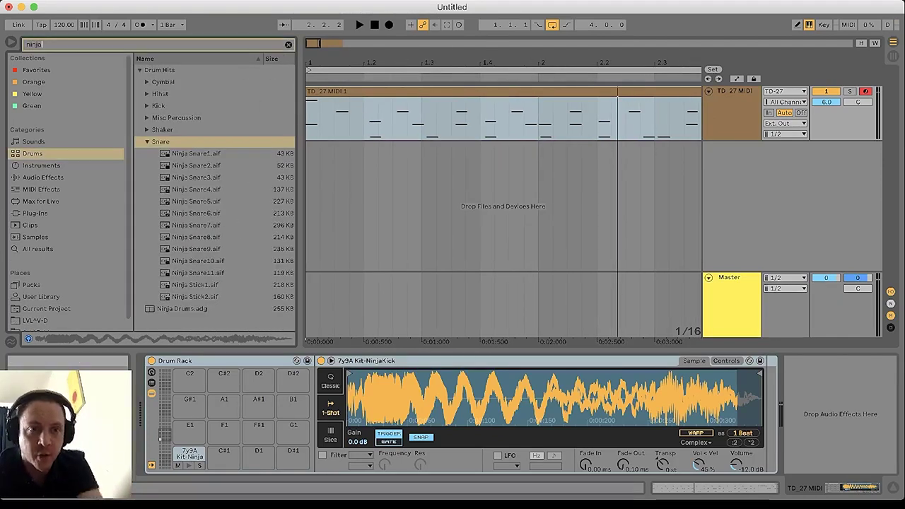
Preview the Ninja Snare samples and assign Ninja Snare3.aif to the Drum Rack's D1 pad.
{"action": "key", "text": "Down"}
{"action": "key", "text": "Down"}
{"action": "key", "text": "Down"}
{"action": "key", "text": "Down"}
{"action": "key", "text": "Down"}
{"action": "key", "text": "Up"}
{"action": "key", "text": "Up"}
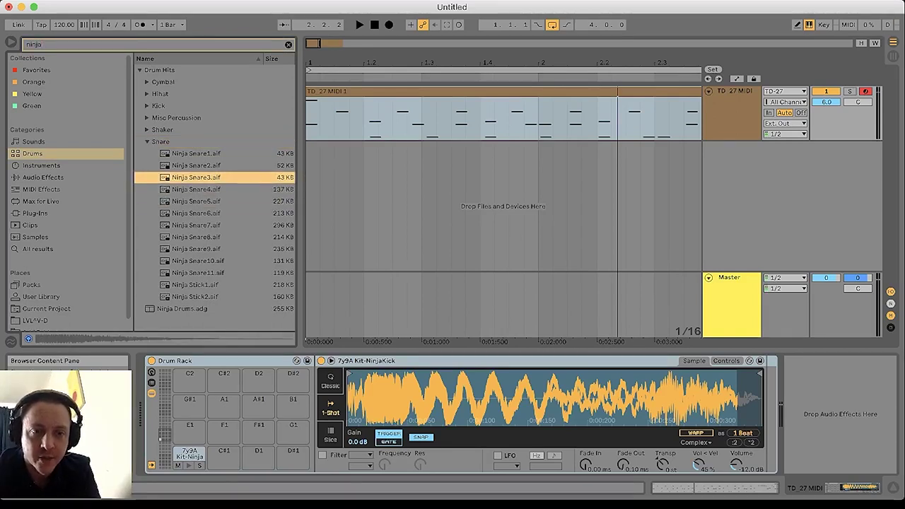
{"action": "left_click_drag", "start_coordinate": [196, 178], "coordinate": [259, 456]}
Play part of the MIDI clip through the Drum Rack's kick and snare pads, and stop it.
{"action": "key", "text": "space"}
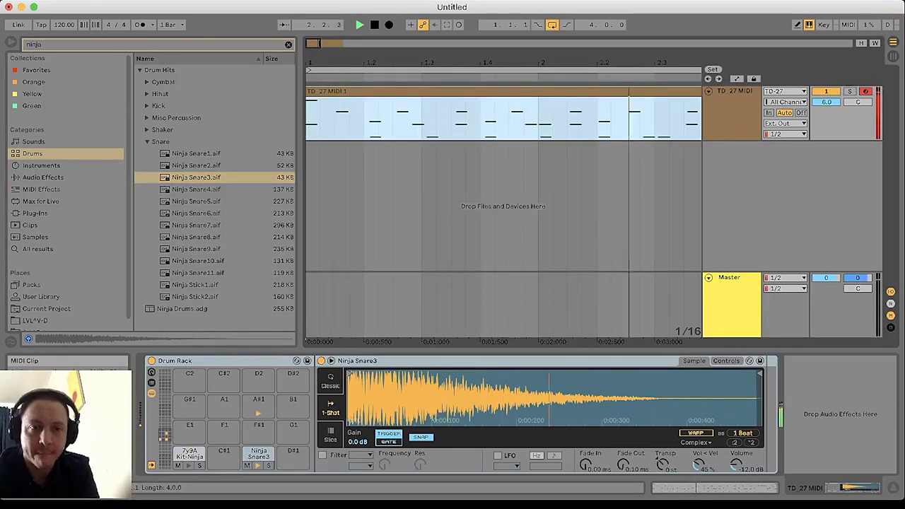
{"action": "key", "text": "space"}
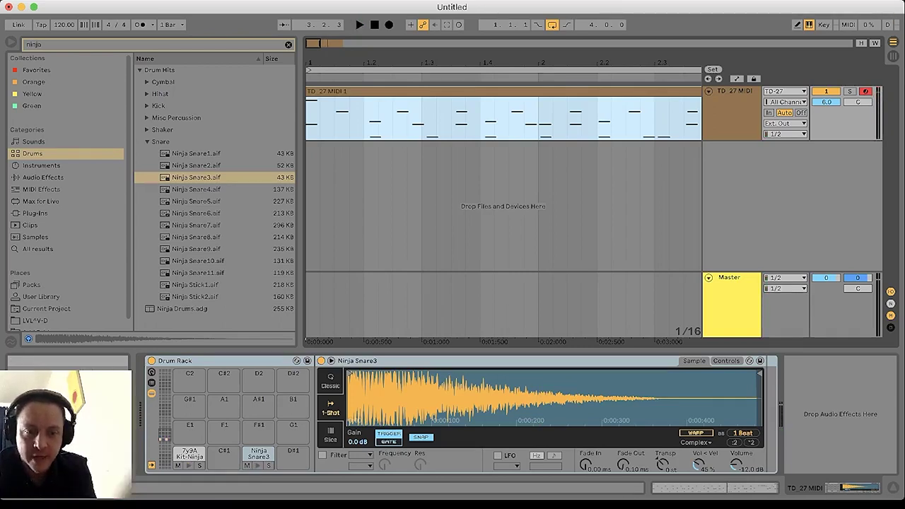
{"action": "key", "text": "super+Tab"}
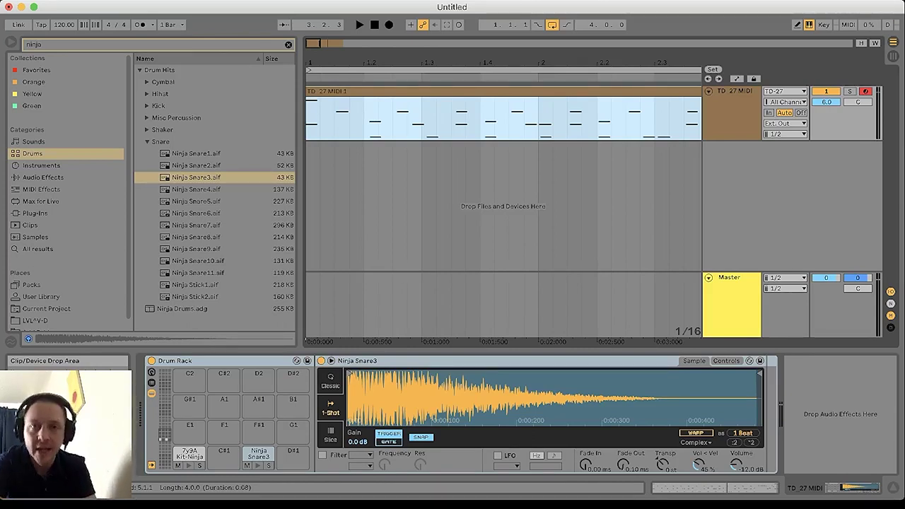
Remove the Drum Rack from the MIDI track and open the full four-bar clip in the note editor.
{"action": "left_click_drag", "start_coordinate": [463, 62], "coordinate": [463, 31]}
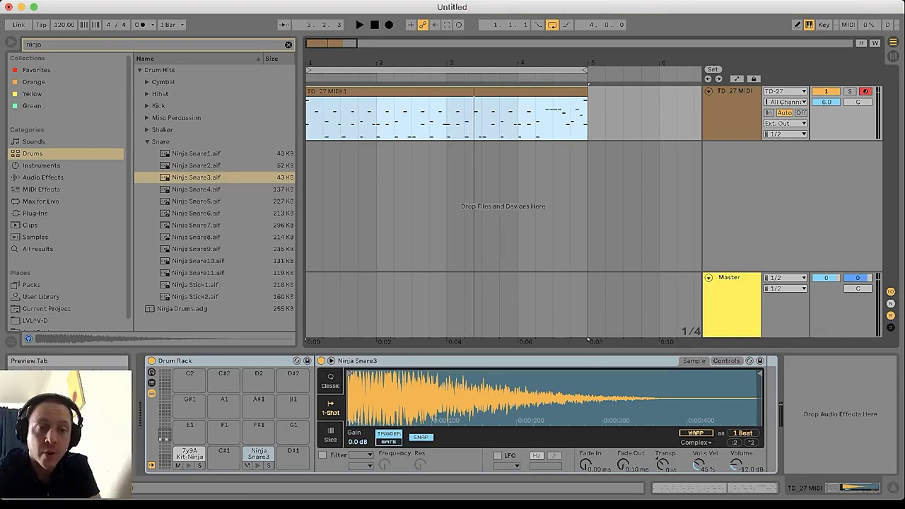
{"action": "left_click", "coordinate": [212, 361]}
{"action": "key", "text": "Delete"}
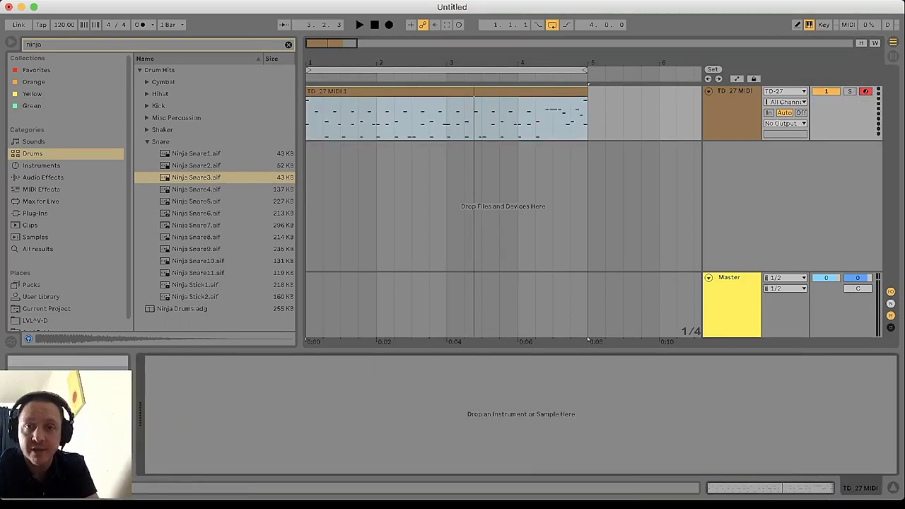
{"action": "double_click", "coordinate": [452, 91]}
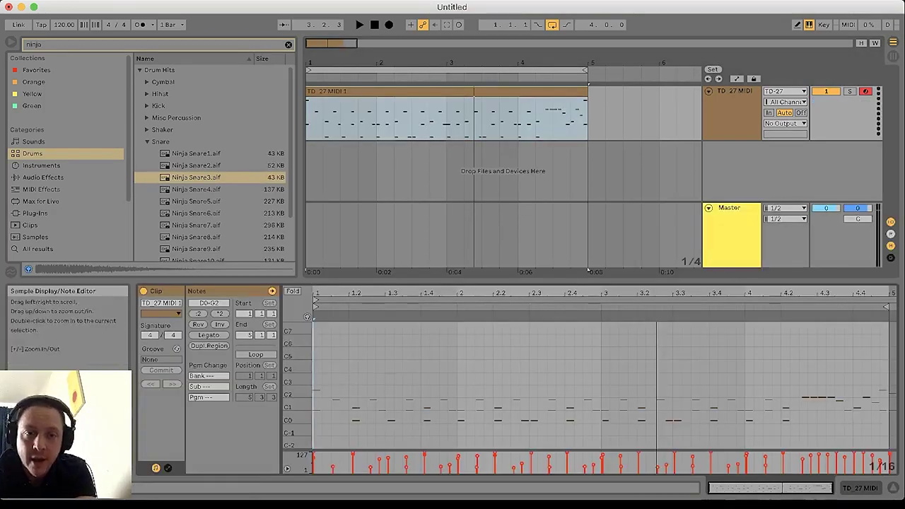
Fold the note editor to only the used pitches and enlarge it to show the entire four-bar clip.
{"action": "left_click", "coordinate": [293, 292]}
{"action": "left_click_drag", "start_coordinate": [425, 281], "coordinate": [425, 216]}
{"action": "left_click_drag", "start_coordinate": [348, 229], "coordinate": [348, 273]}
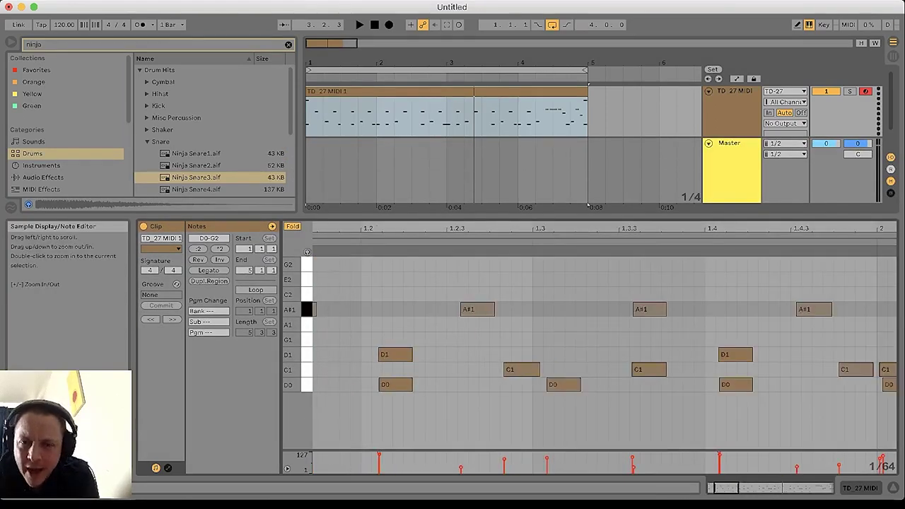
{"action": "left_click_drag", "start_coordinate": [560, 229], "coordinate": [560, 167]}
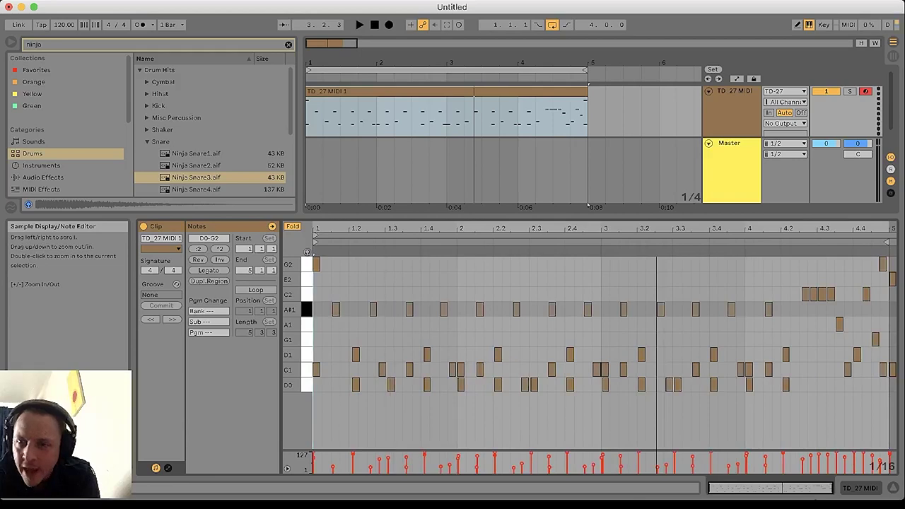
{"action": "mouse_move", "coordinate": [877, 229]}
{"action": "left_mouse_down"}
{"action": "mouse_move", "coordinate": [881, 280]}
{"action": "mouse_move", "coordinate": [871, 280]}
{"action": "mouse_move", "coordinate": [881, 223]}
{"action": "left_mouse_up"}
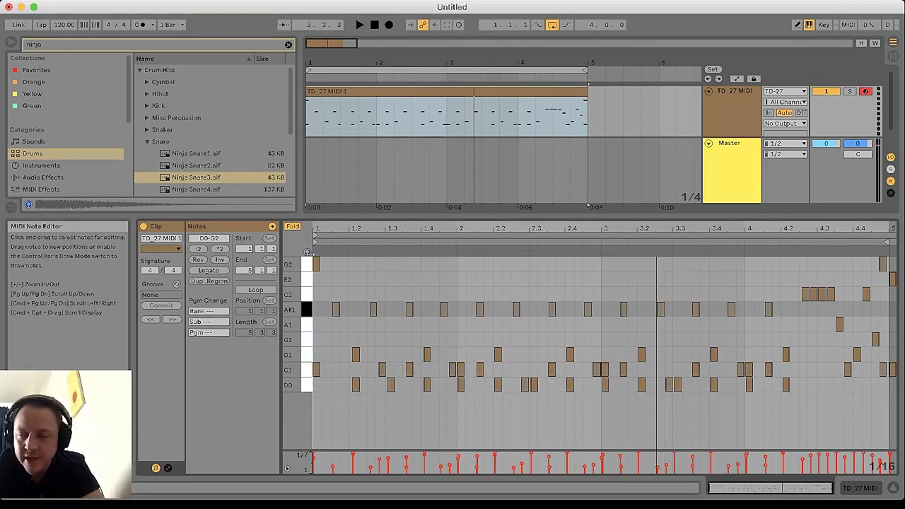
Select all the notes inside the four-bar MIDI clip, bring up the quantization settings, and quantize the notes.
{"action": "left_click_drag", "start_coordinate": [886, 400], "coordinate": [288, 192]}
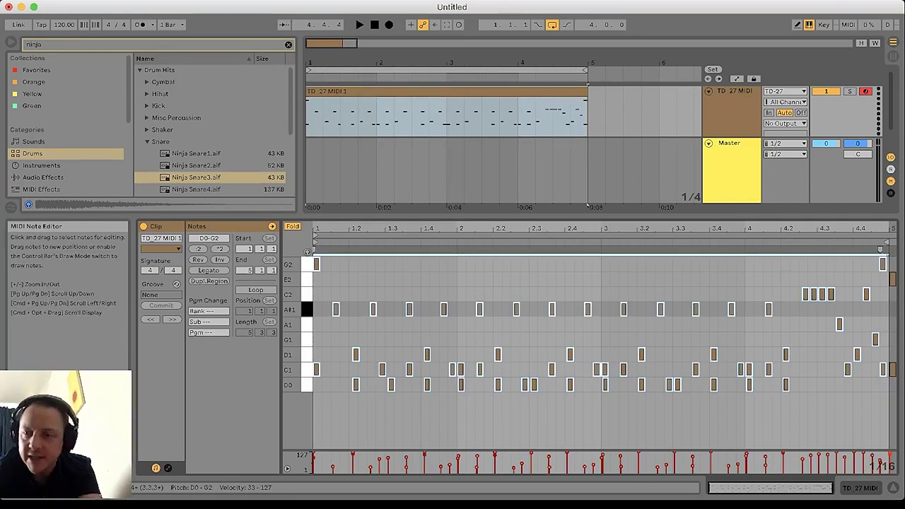
{"action": "left_click", "coordinate": [885, 394]}
{"action": "left_click_drag", "start_coordinate": [887, 392], "coordinate": [315, 256]}
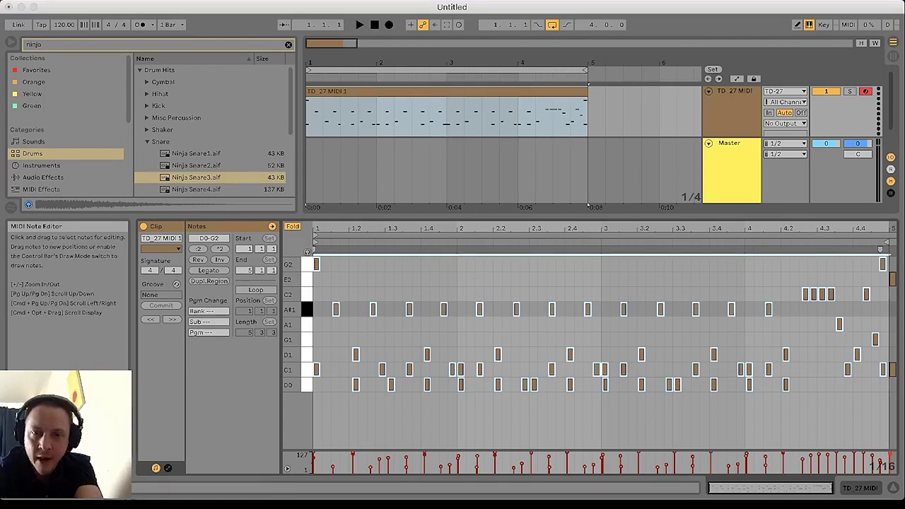
{"action": "key", "text": "super+shift+u"}
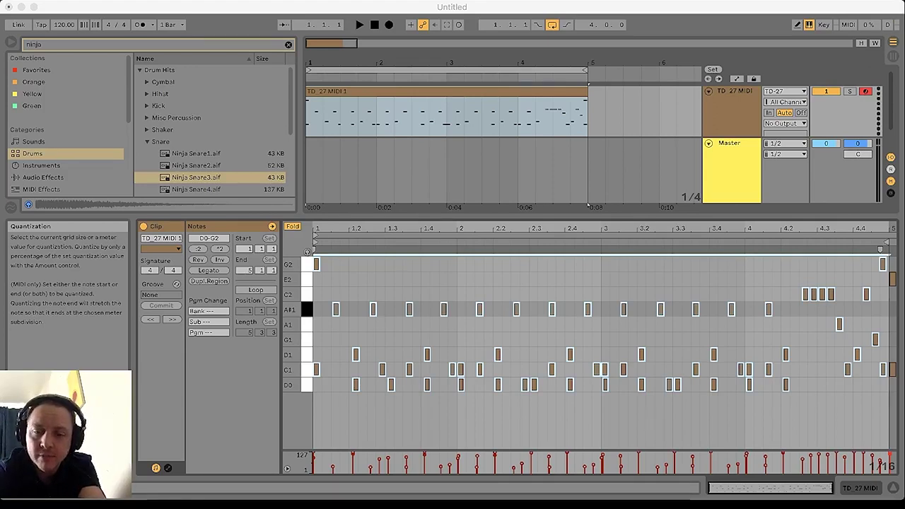
{"action": "key", "text": "super+u"}
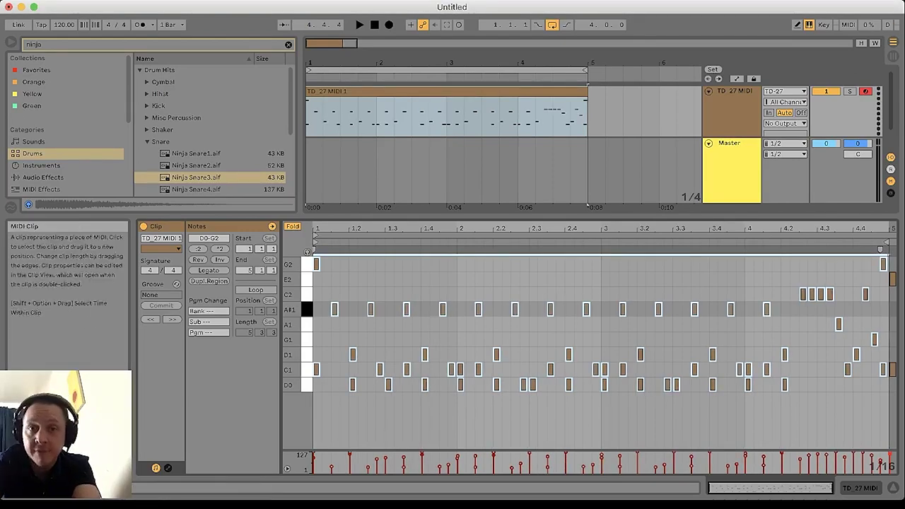
Clear the browser search and load an External Instrument device onto the TD-27 MIDI track.
{"action": "left_click", "coordinate": [447, 91]}
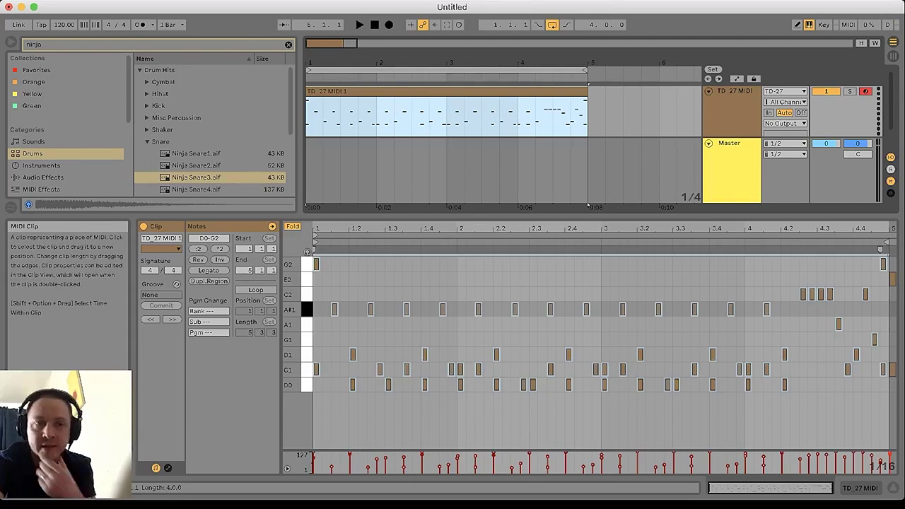
{"action": "left_click_drag", "start_coordinate": [495, 215], "coordinate": [496, 349]}
{"action": "left_click_drag", "start_coordinate": [587, 341], "coordinate": [434, 339]}
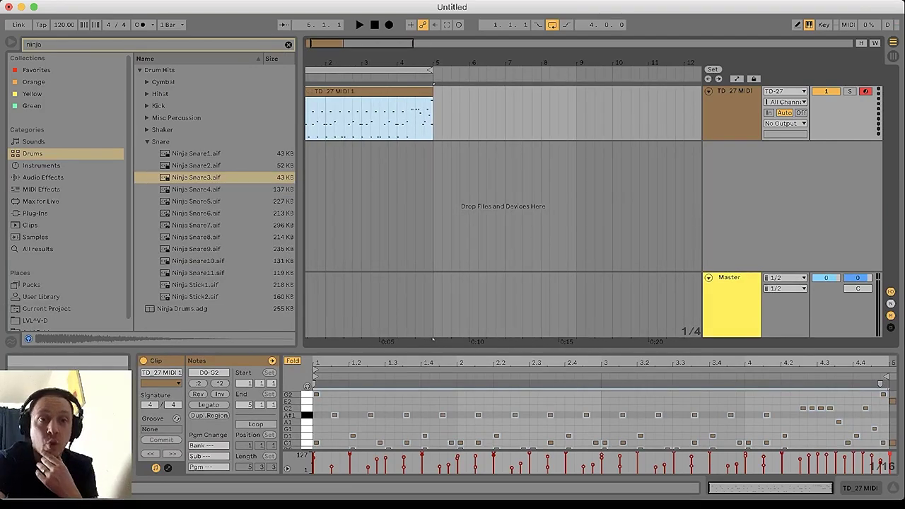
{"action": "left_click", "coordinate": [289, 45]}
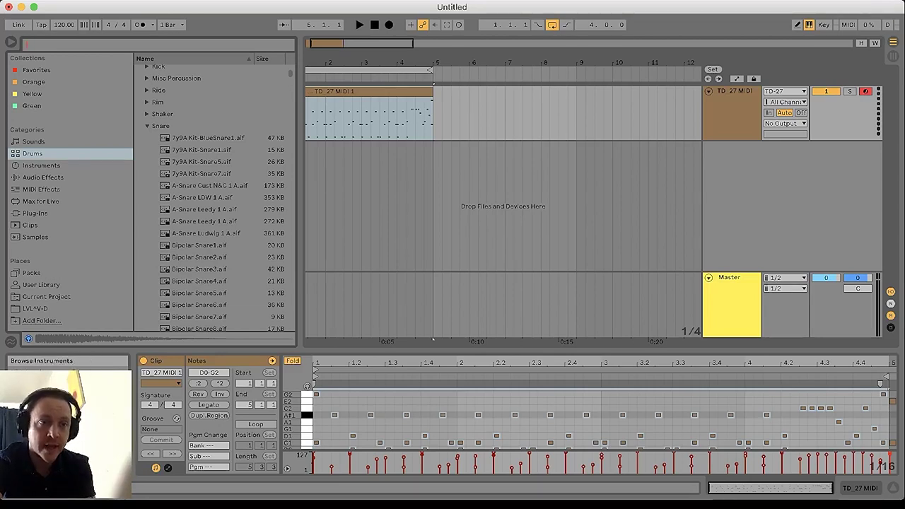
{"action": "left_click", "coordinate": [41, 165]}
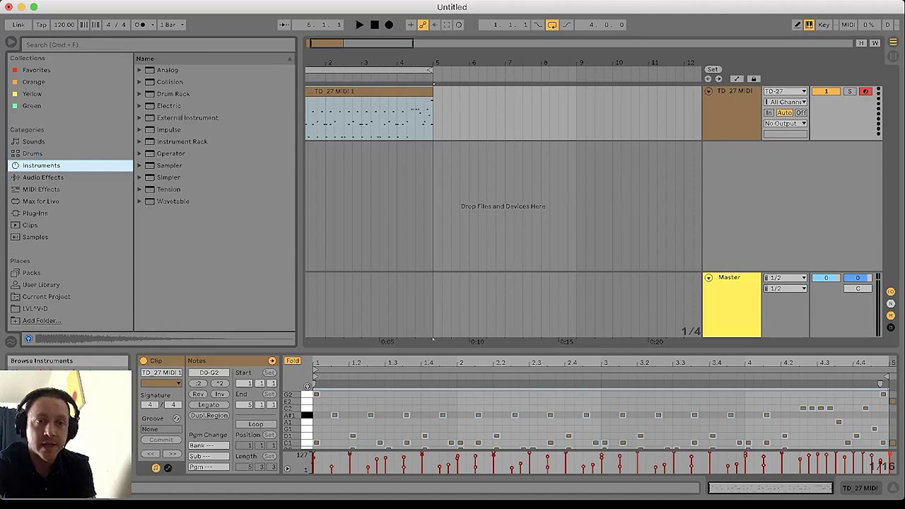
{"action": "left_click", "coordinate": [140, 118]}
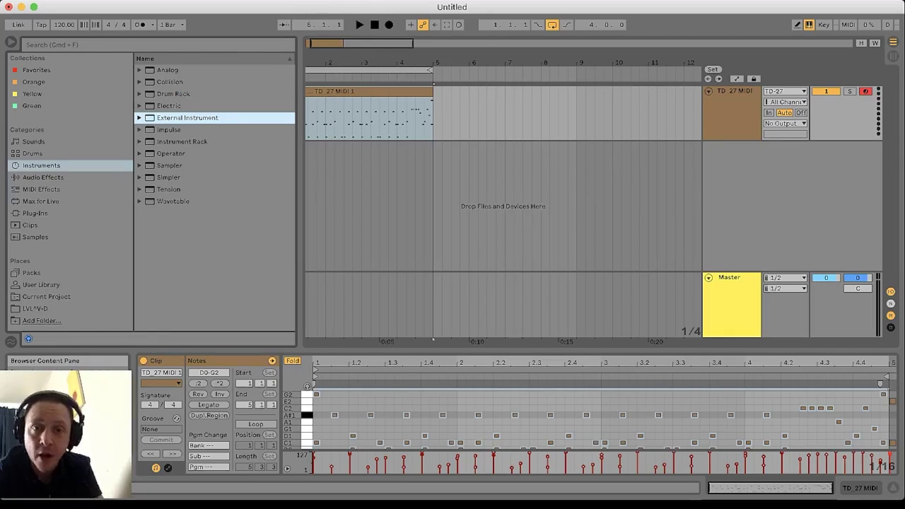
{"action": "double_click", "coordinate": [188, 119]}
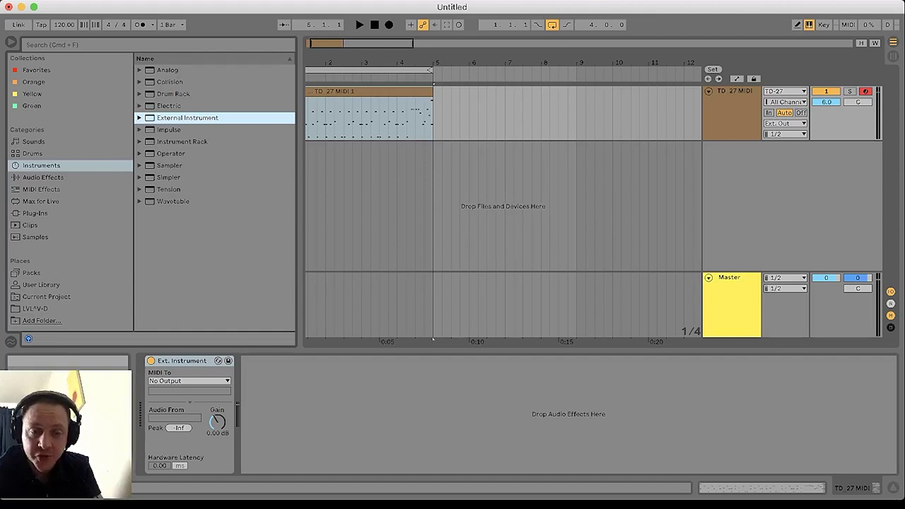
Route the External Instrument's MIDI output to TD-27 on channel 10.
{"action": "key", "text": "super+comma"}
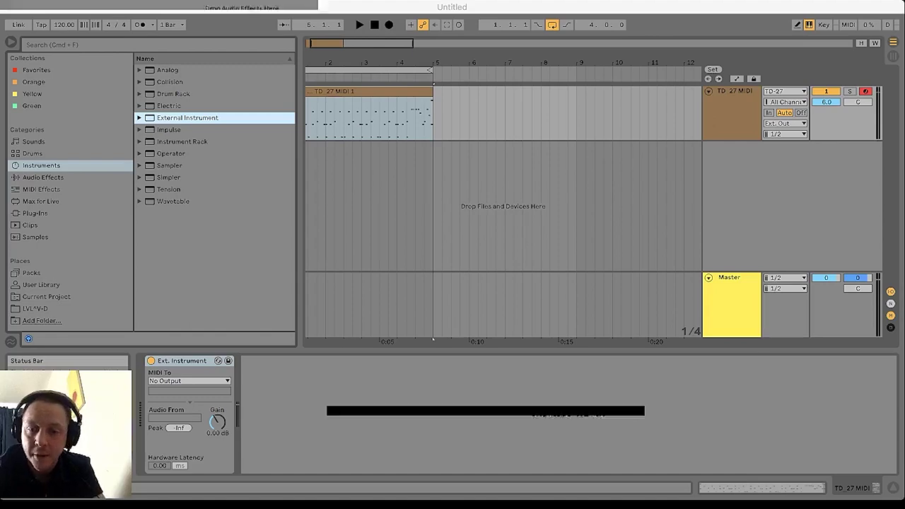
{"action": "key", "text": "super+Tab"}
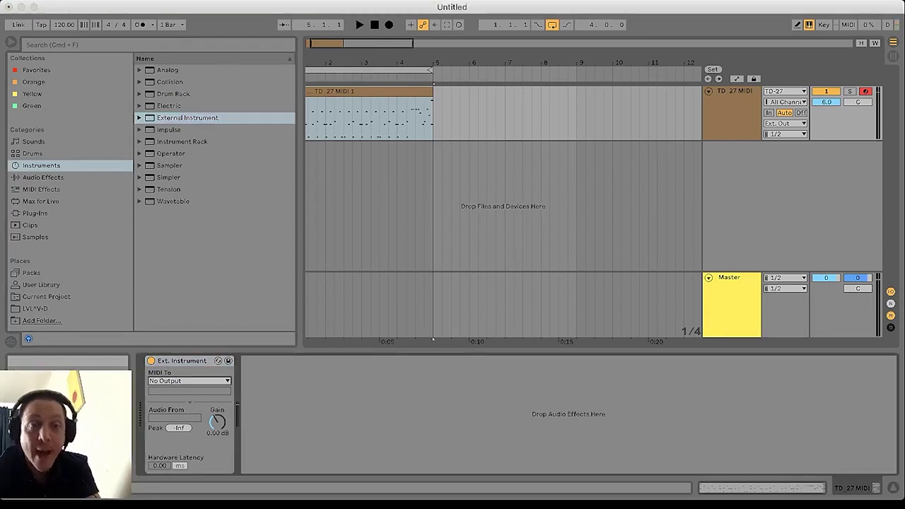
{"action": "left_click", "coordinate": [177, 391]}
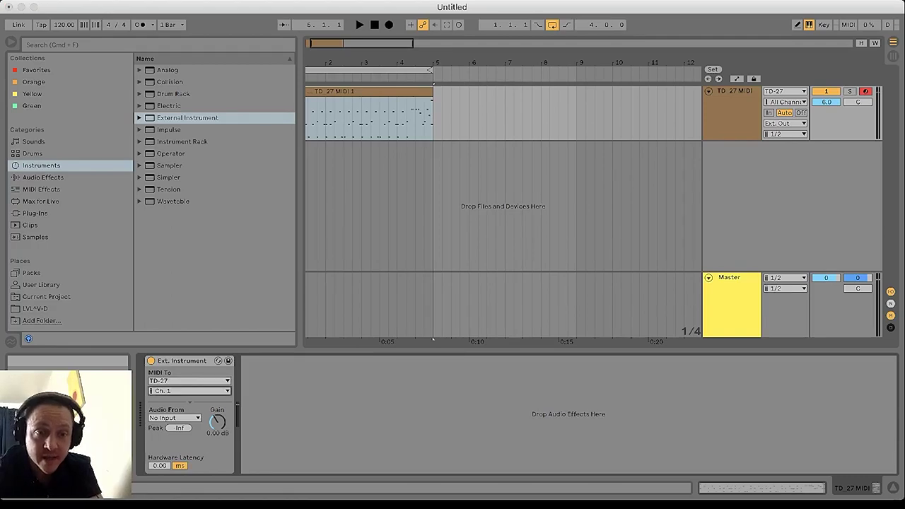
{"action": "left_click", "coordinate": [177, 453]}
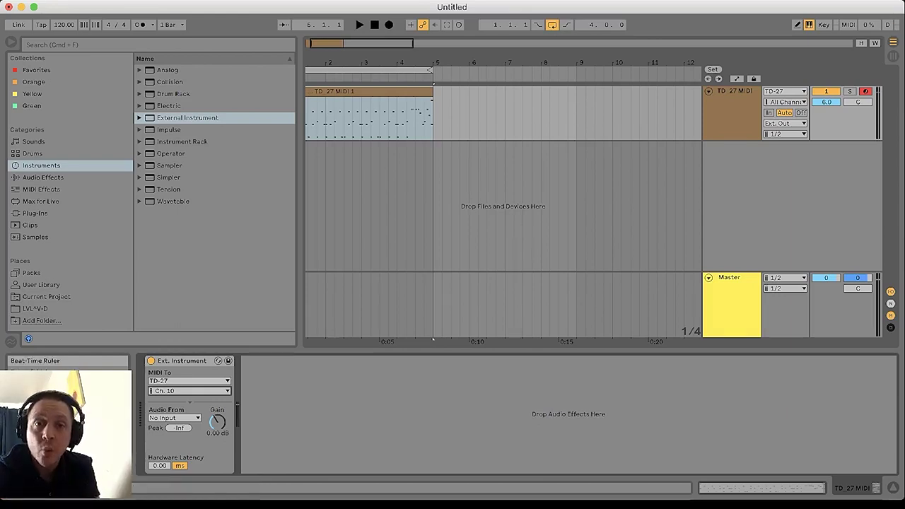
Play the quantized MIDI clip back through the TD-27 module, and stop playback.
{"action": "left_click_drag", "start_coordinate": [438, 62], "coordinate": [439, 36]}
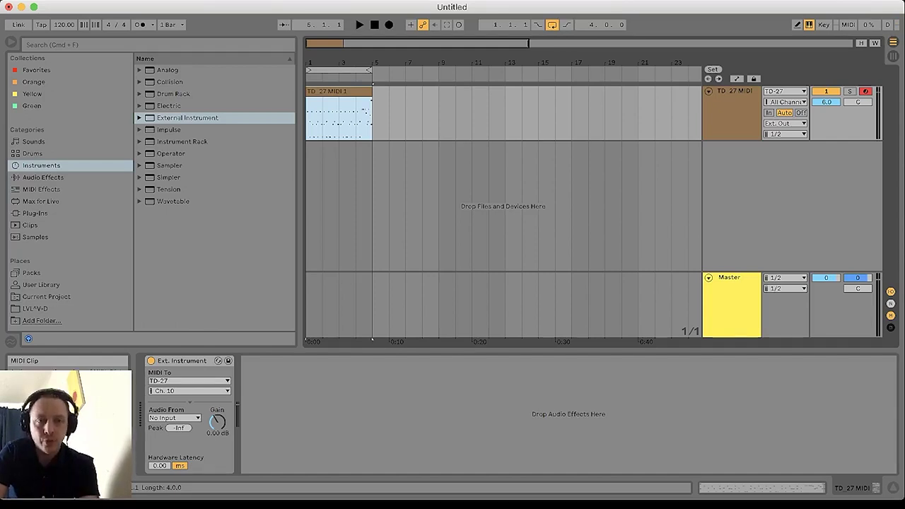
{"action": "key", "text": "space"}
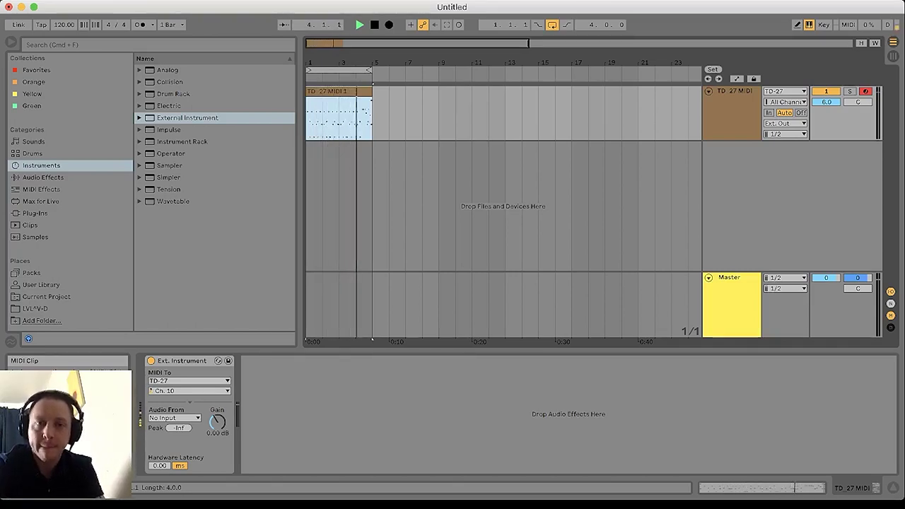
{"action": "key", "text": "space"}
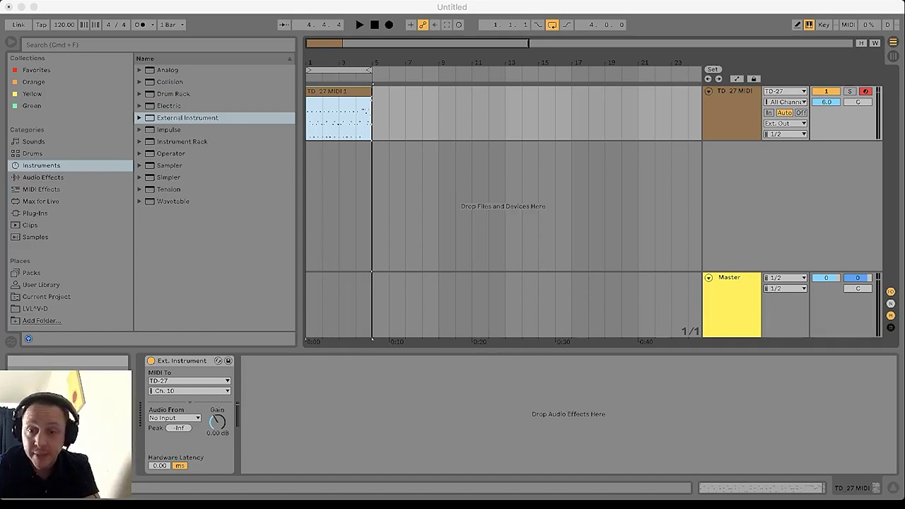
{"action": "key", "text": "super+Tab"}
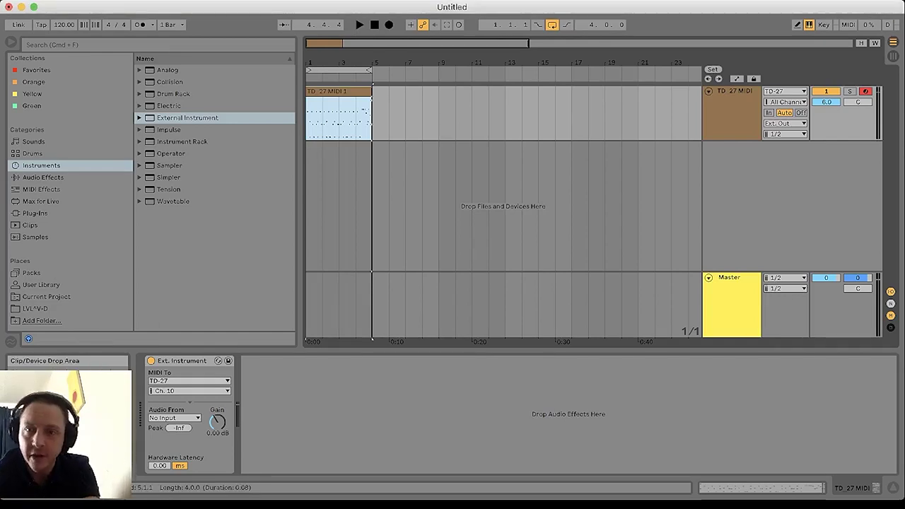
Insert an audio track with external stereo input 1/2, arm it, return to the song start and turn looping off.
{"action": "key", "text": "super+t"}
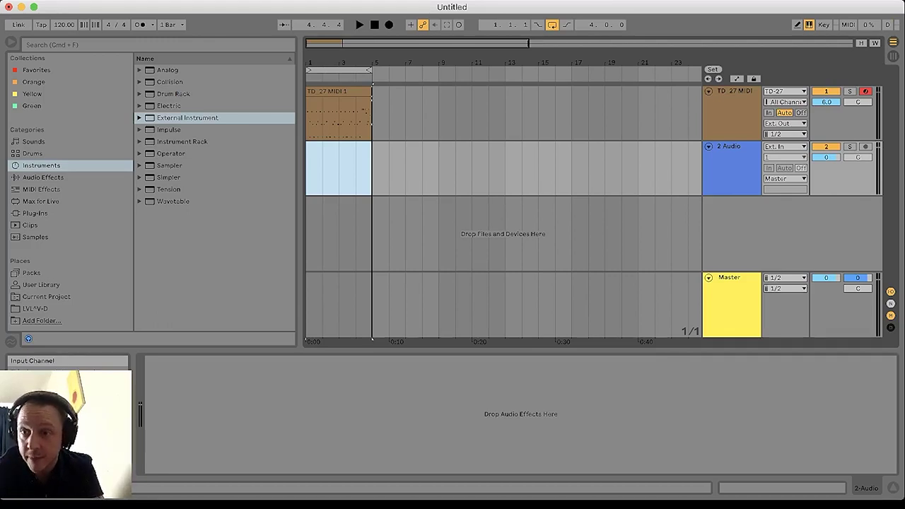
{"action": "left_click", "coordinate": [785, 147]}
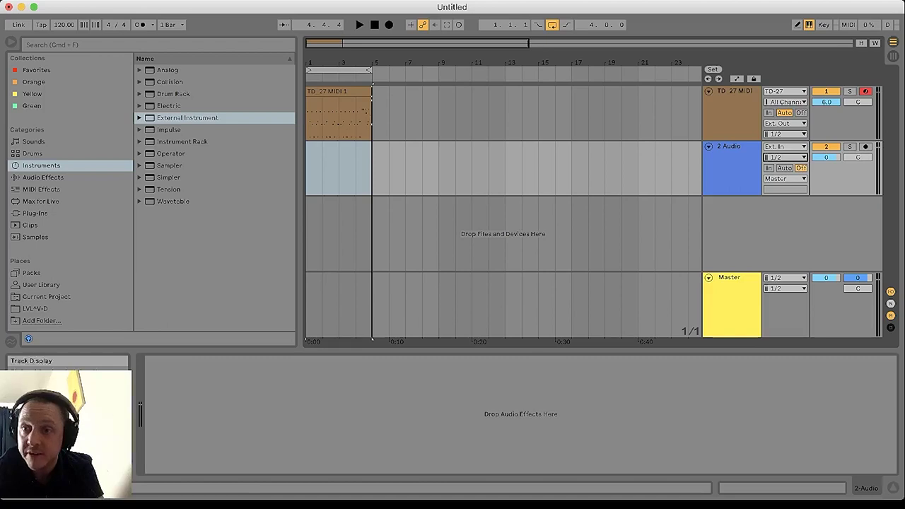
{"action": "left_click", "coordinate": [865, 147]}
{"action": "left_click", "coordinate": [375, 25]}
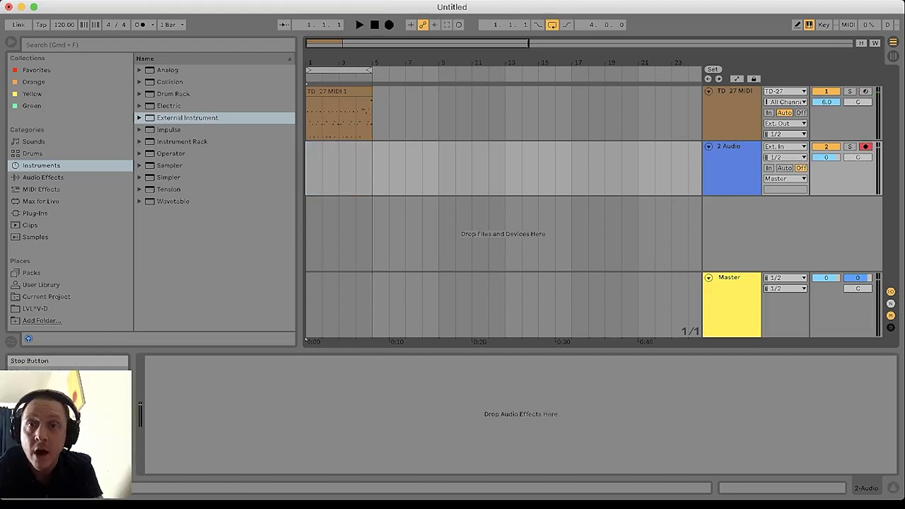
{"action": "left_click", "coordinate": [552, 24]}
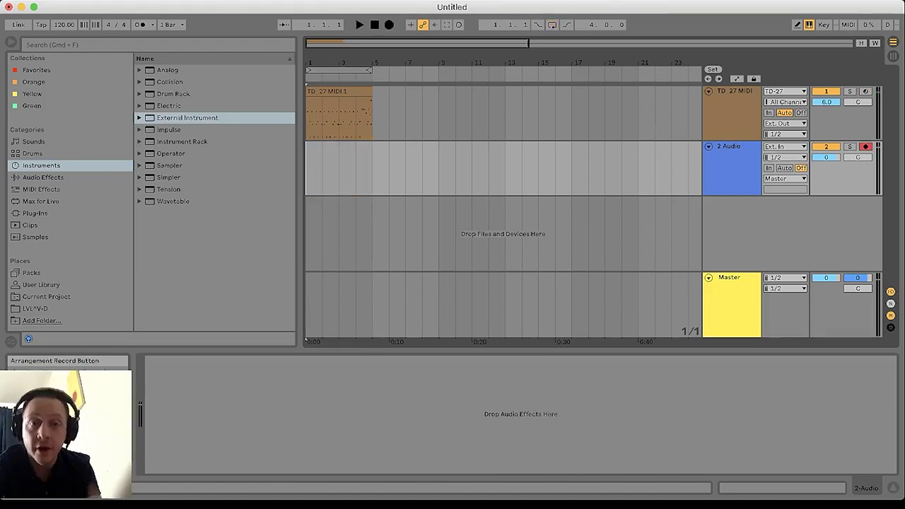
{"action": "left_click_drag", "start_coordinate": [388, 62], "coordinate": [388, 79]}
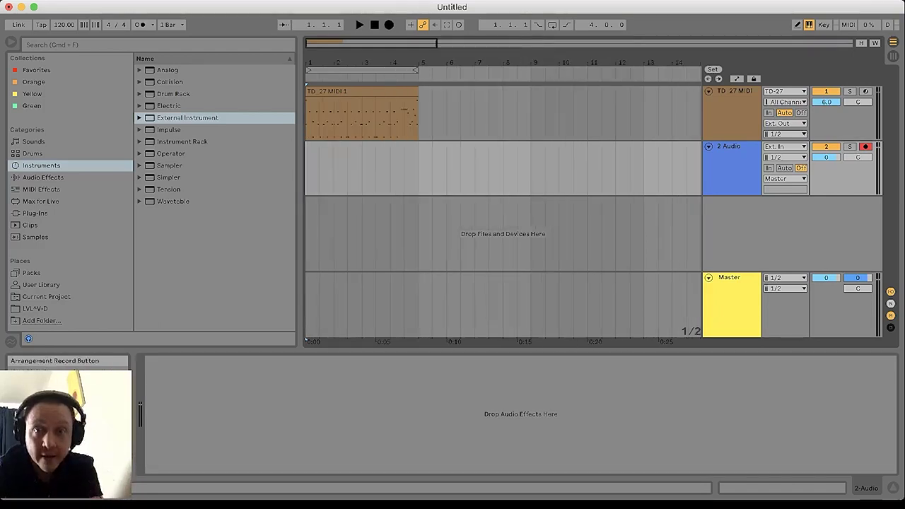
Record the TD-27's playback of the MIDI clip onto the audio track and loop the recording's first four bars.
{"action": "left_click", "coordinate": [389, 24]}
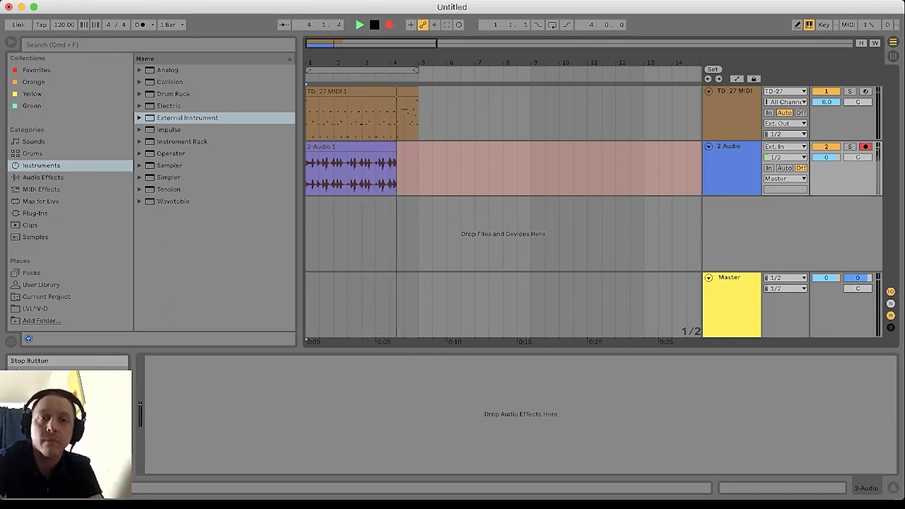
{"action": "left_click", "coordinate": [374, 25]}
{"action": "left_click_drag", "start_coordinate": [419, 173], "coordinate": [307, 174]}
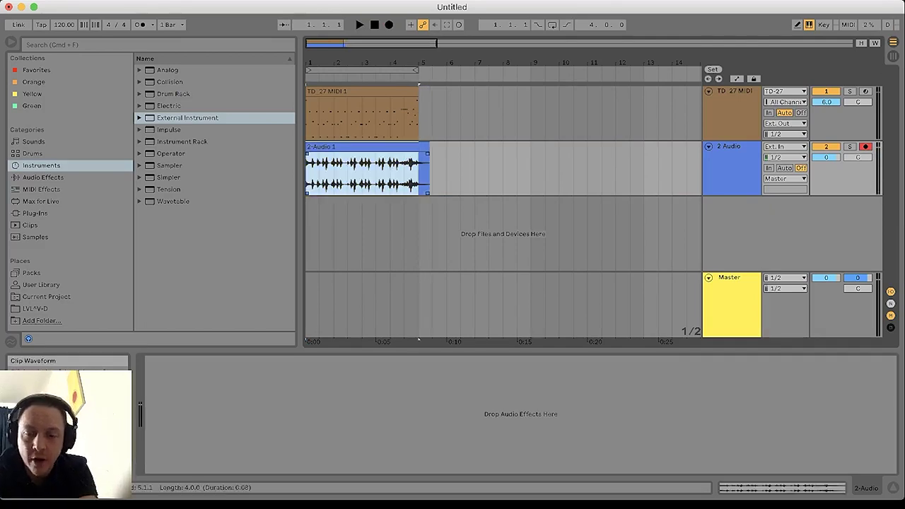
{"action": "key", "text": "super+l"}
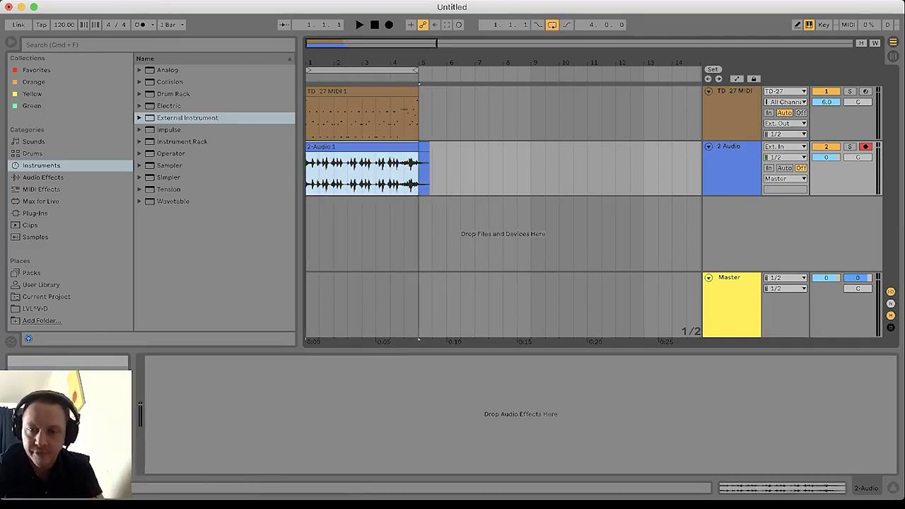
Open the Samples 5.5.20 Live set containing the snare sample and loops tracks.
{"action": "key", "text": "super+Tab"}
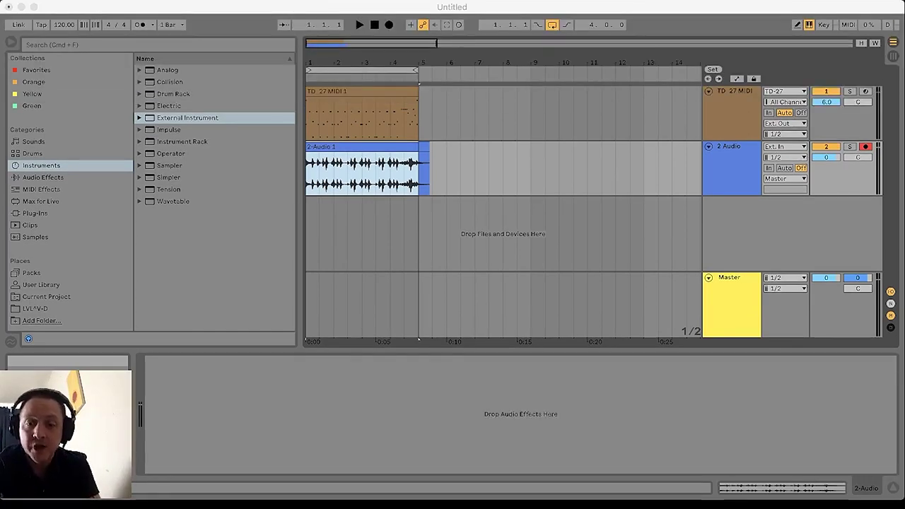
{"action": "left_click", "coordinate": [521, 414]}
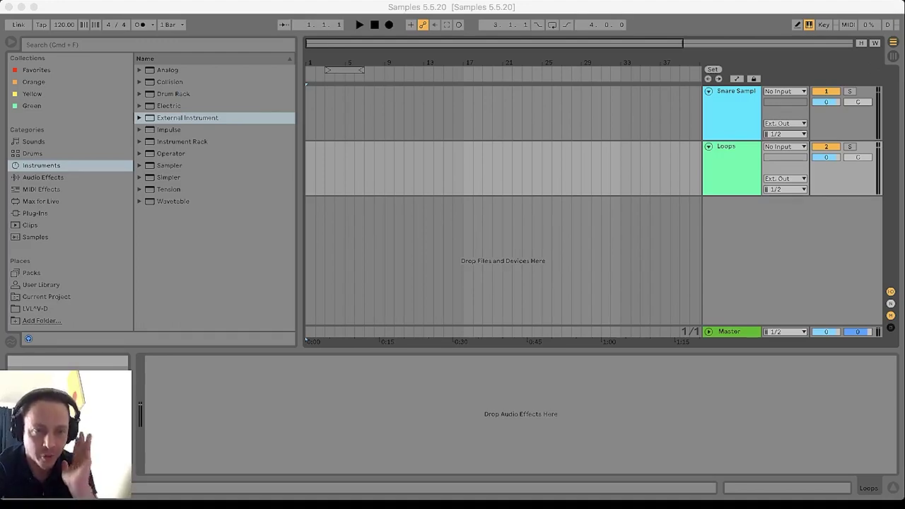
{"action": "left_click", "coordinate": [503, 261]}
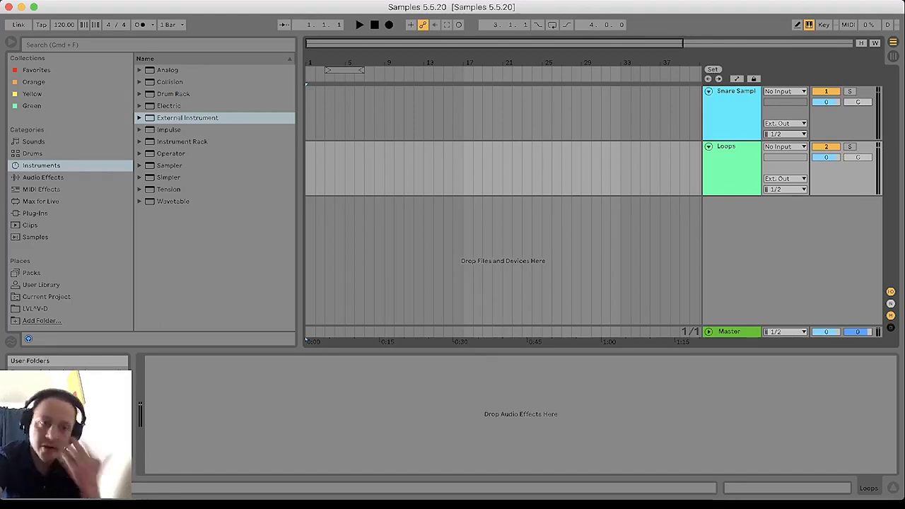
Preview DM Intro Fill.aif and I'm Commander Shepard etc.mp3 from the LVL^V-D folder.
{"action": "left_click", "coordinate": [35, 309]}
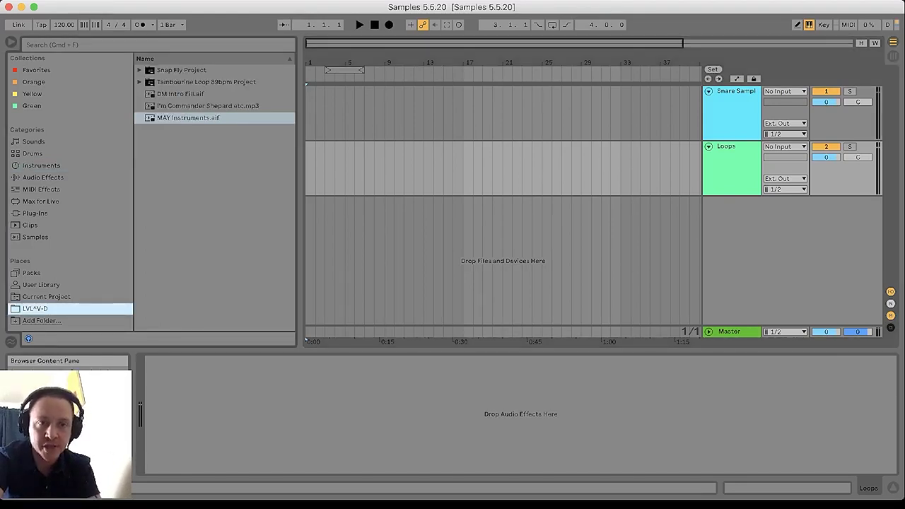
{"action": "left_click", "coordinate": [180, 94]}
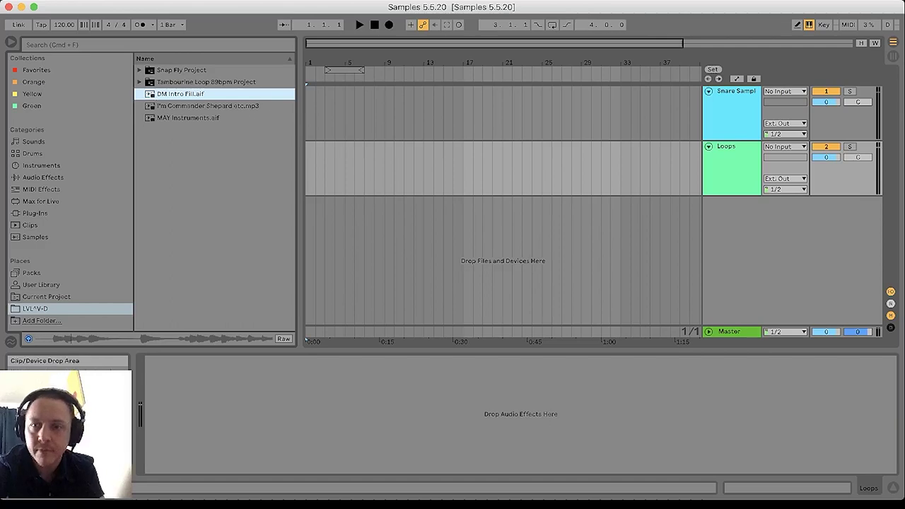
{"action": "left_click", "coordinate": [208, 106]}
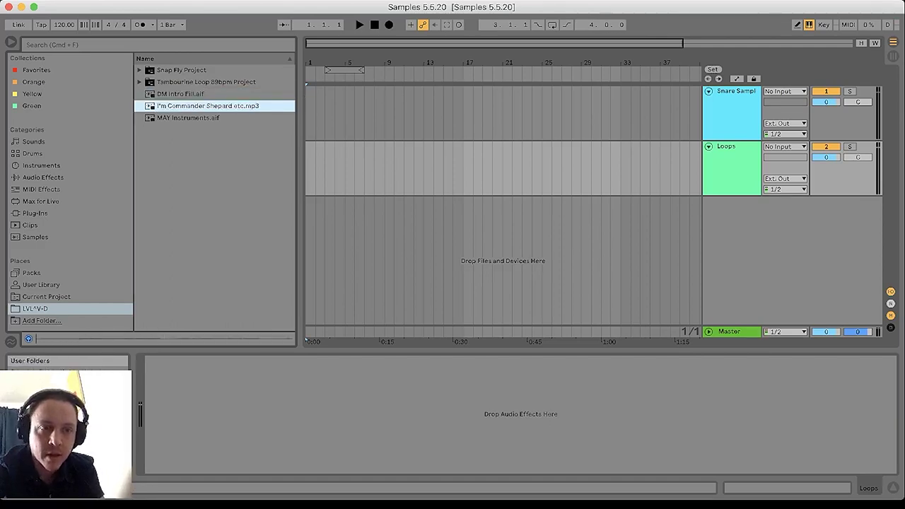
Import the song D'yer Mak'er (2007 Remaster) onto the snare sample track at the song start.
{"action": "key", "text": "Up"}
{"action": "key", "text": "Up"}
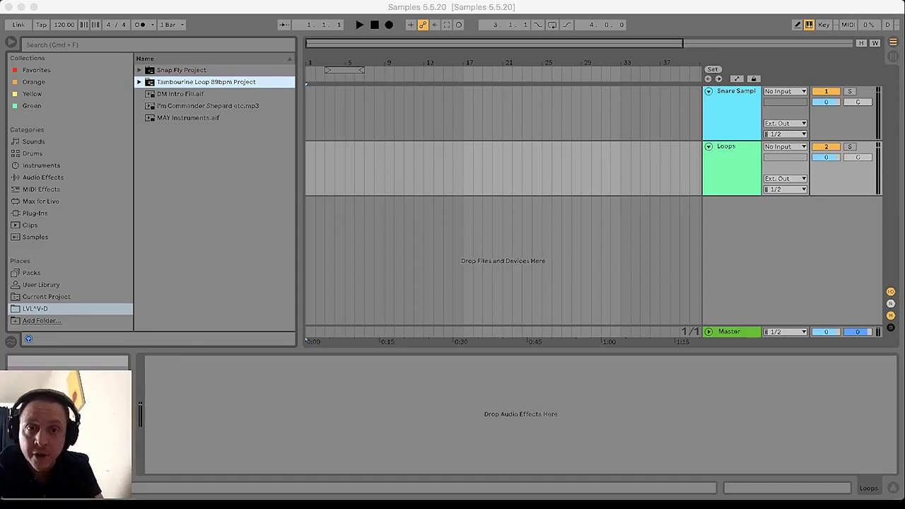
{"action": "left_click_drag", "start_coordinate": [904, 116], "coordinate": [307, 116]}
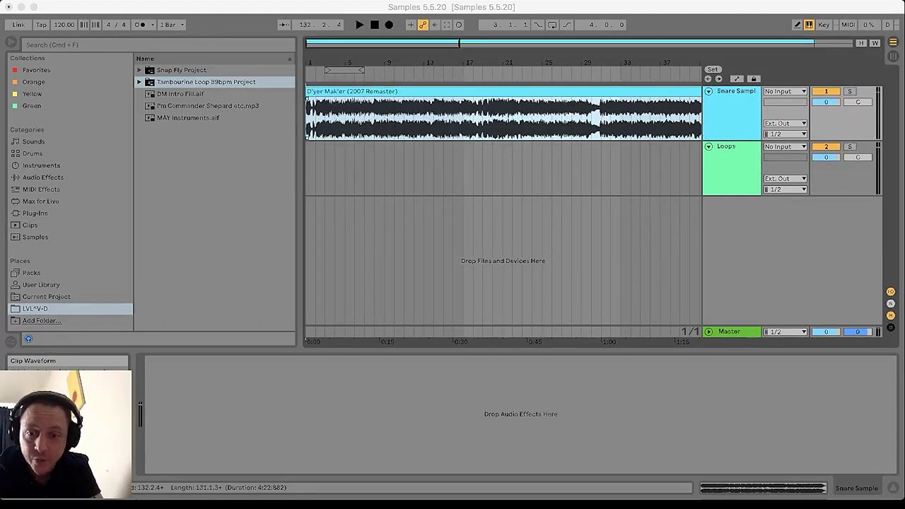
Play the opening bars of the imported song from the beginning.
{"action": "left_click", "coordinate": [315, 92]}
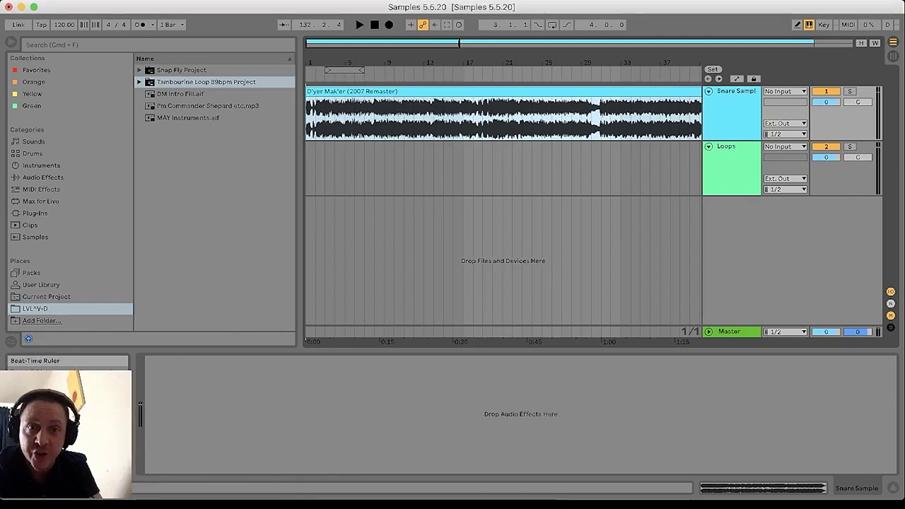
{"action": "left_click_drag", "start_coordinate": [316, 63], "coordinate": [315, 132]}
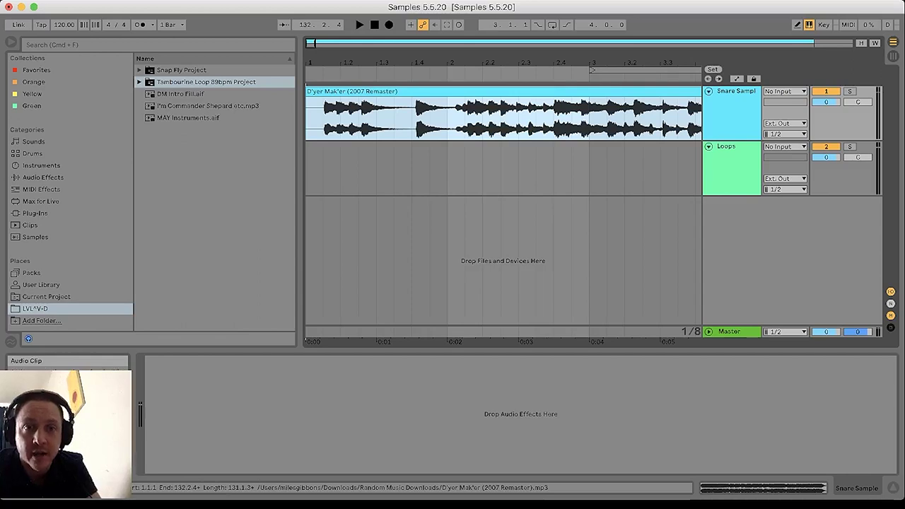
{"action": "left_click", "coordinate": [375, 25]}
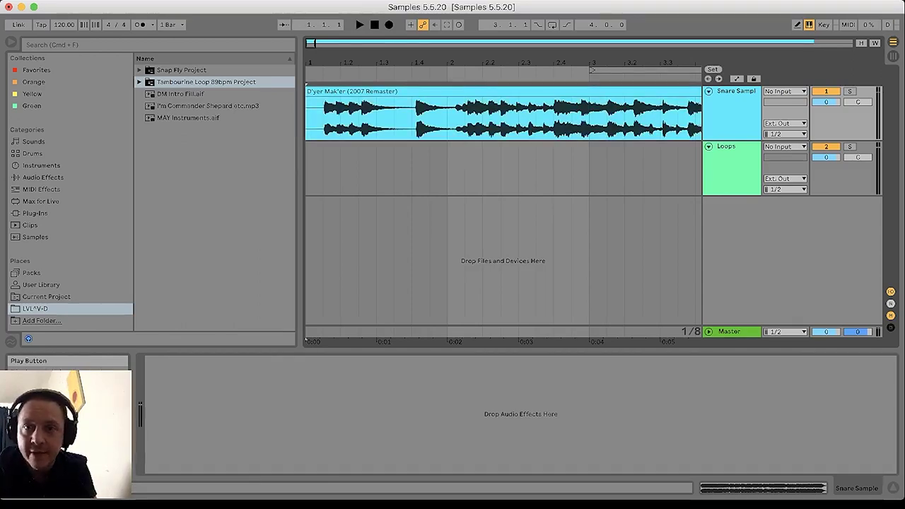
{"action": "left_click", "coordinate": [360, 25]}
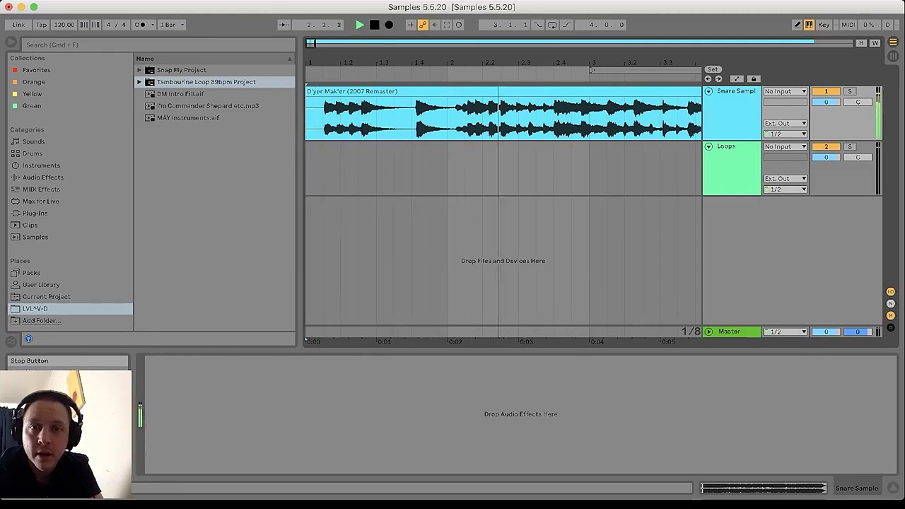
{"action": "left_click", "coordinate": [375, 25]}
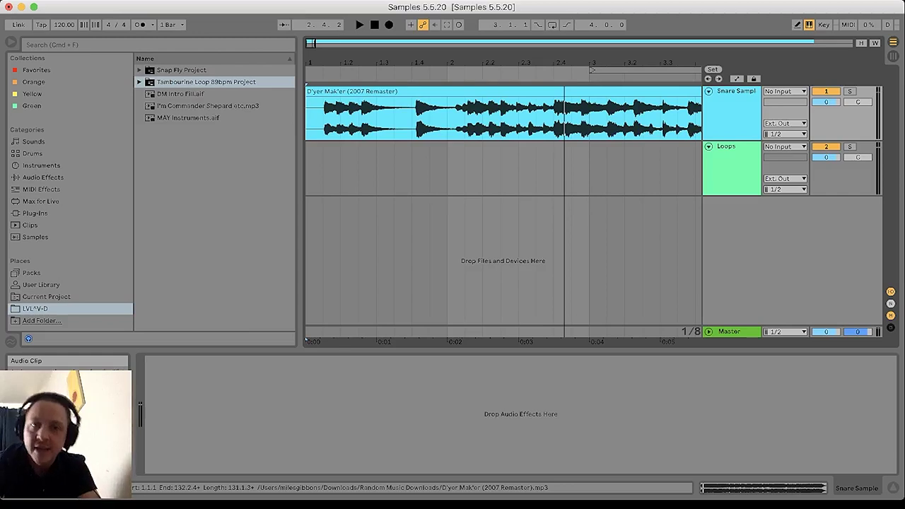
Turn on Warp for the song clip and split it at the fourth transient, at 1.2.3.
{"action": "double_click", "coordinate": [495, 91]}
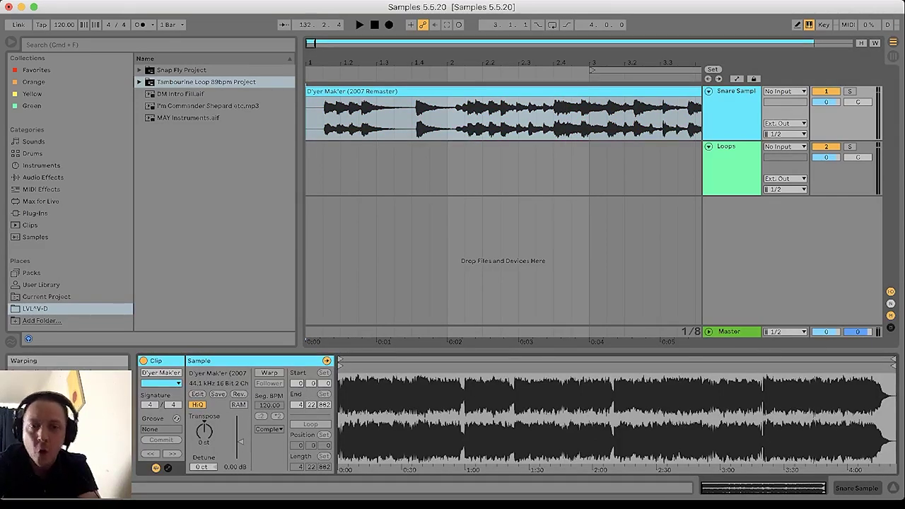
{"action": "left_click", "coordinate": [269, 373]}
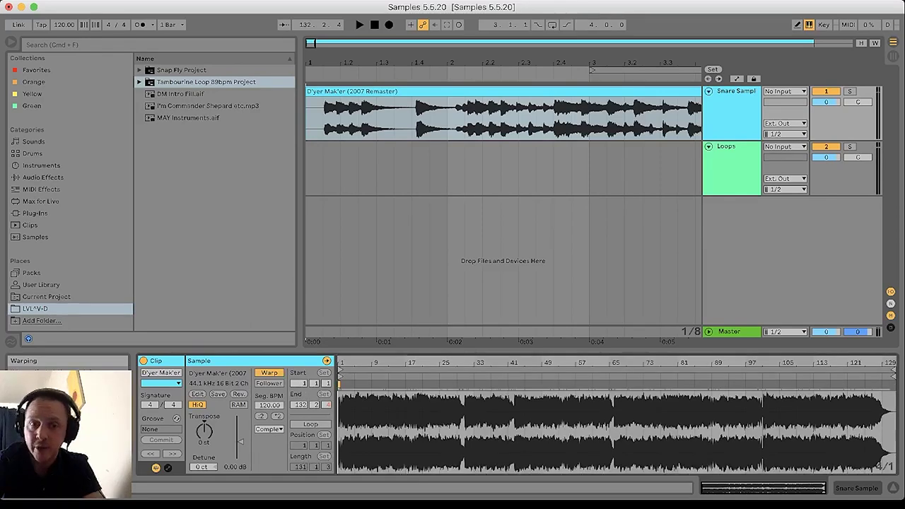
{"action": "left_click_drag", "start_coordinate": [348, 425], "coordinate": [399, 488]}
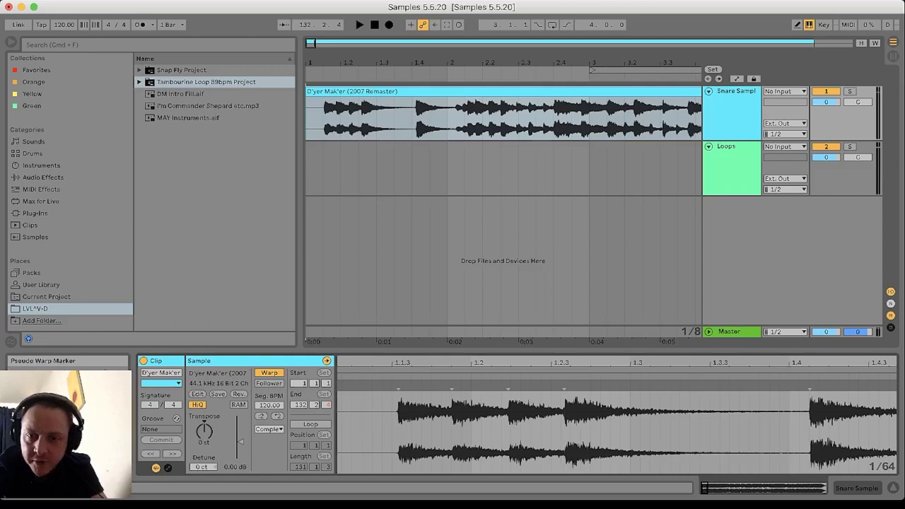
{"action": "left_click", "coordinate": [564, 386]}
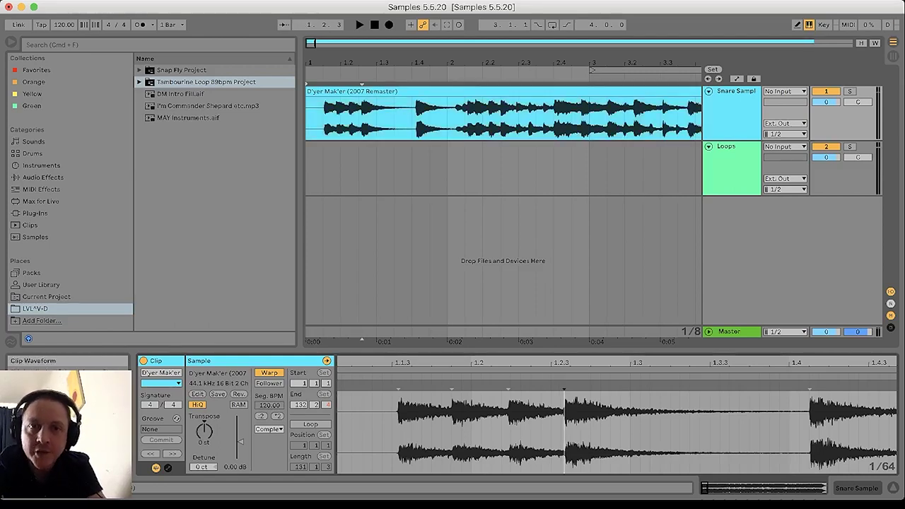
{"action": "key", "text": "super+e"}
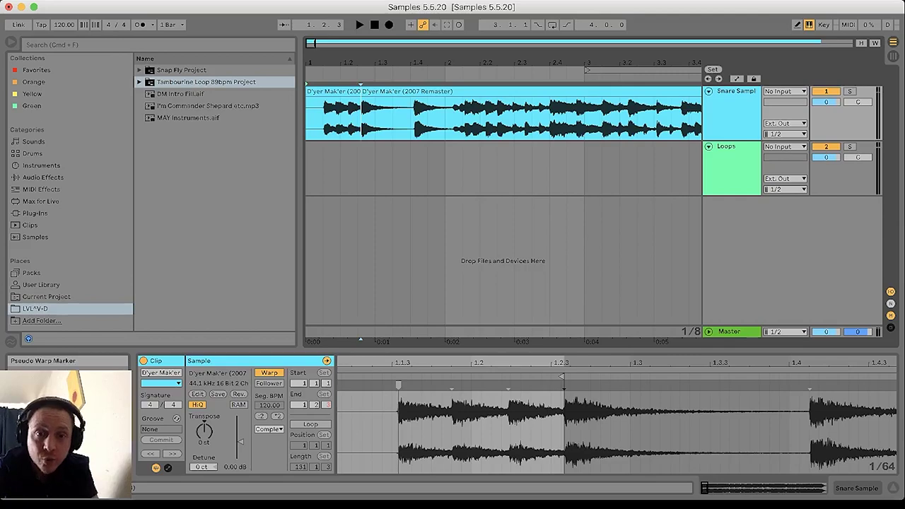
Delete the short clip segment before the split and select the remaining audio.
{"action": "left_click", "coordinate": [399, 387]}
{"action": "left_click_drag", "start_coordinate": [329, 63], "coordinate": [329, 76]}
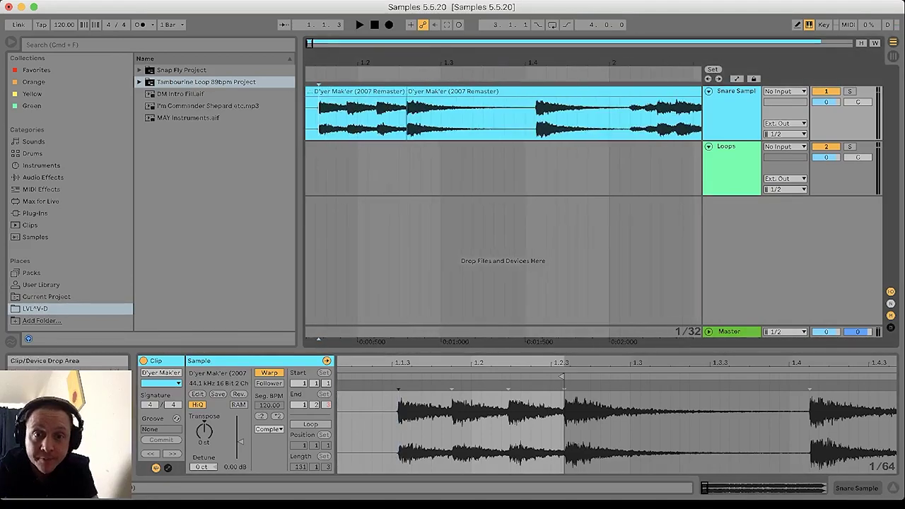
{"action": "left_click", "coordinate": [433, 91]}
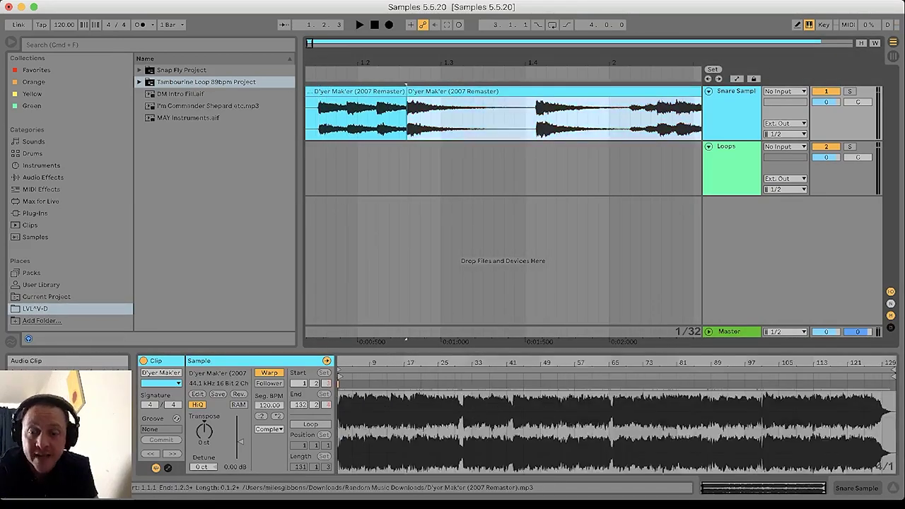
{"action": "left_click", "coordinate": [379, 91]}
{"action": "key", "text": "Delete"}
{"action": "left_click", "coordinate": [463, 91]}
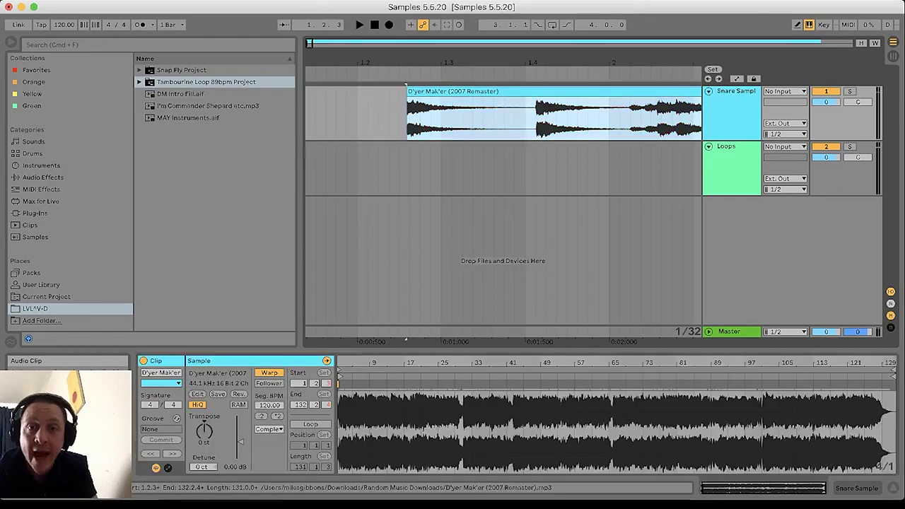
{"action": "left_click_drag", "start_coordinate": [475, 62], "coordinate": [476, 54]}
{"action": "left_click_drag", "start_coordinate": [414, 63], "coordinate": [413, 63]}
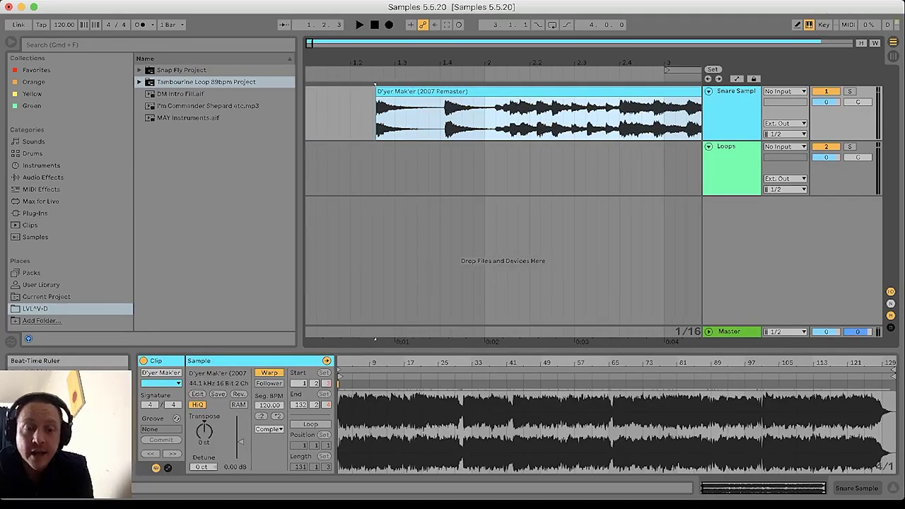
Undo the segment deletion, the split and the warping of the song clip.
{"action": "key", "text": "super+z"}
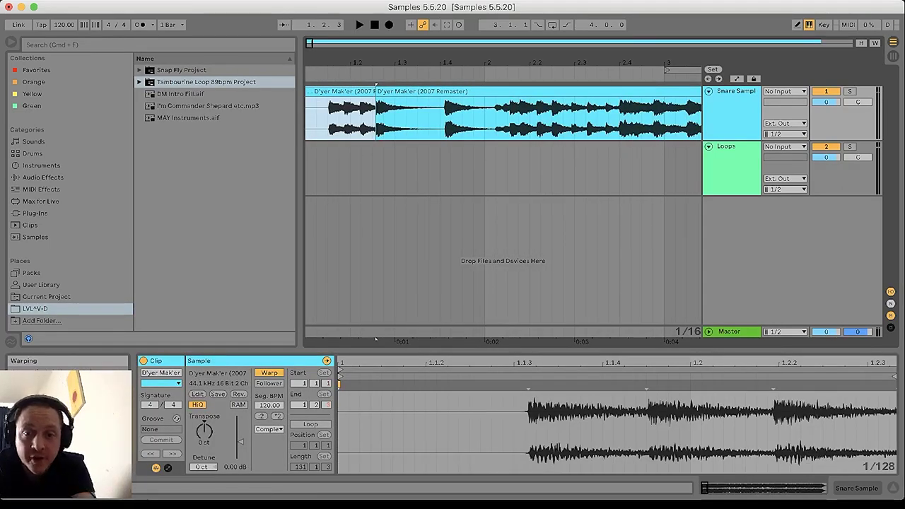
{"action": "key", "text": "super+z"}
{"action": "key", "text": "super+z"}
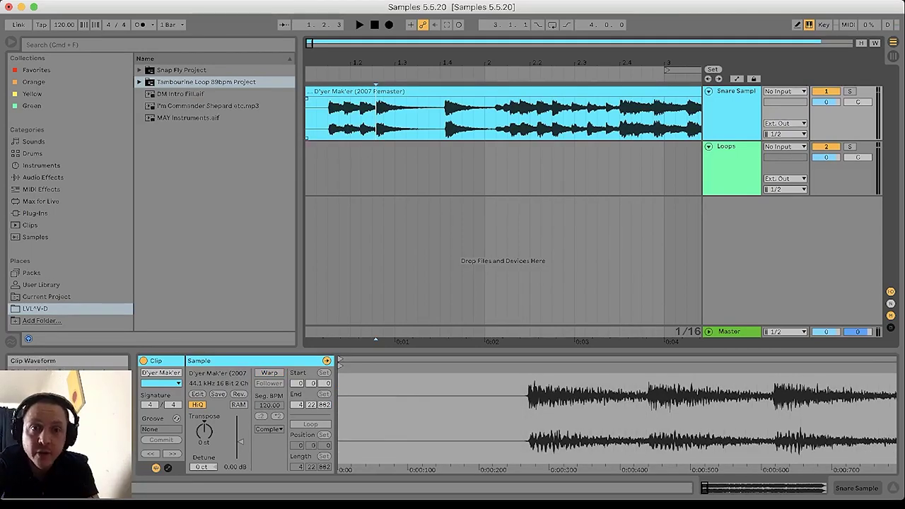
Try to place the edit position by eye on the snare hit's onset, at about 0:00:794.
{"action": "left_click_drag", "start_coordinate": [376, 339], "coordinate": [369, 341]}
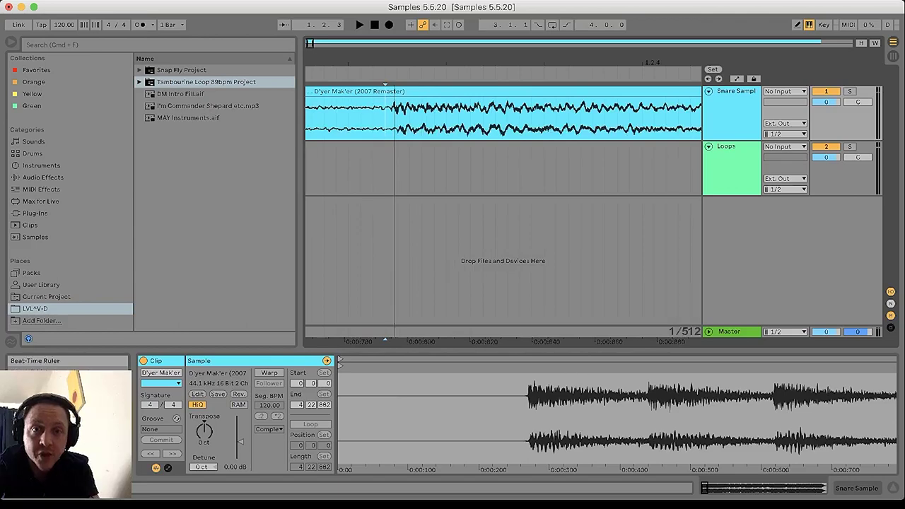
{"action": "left_click_drag", "start_coordinate": [394, 59], "coordinate": [395, 71]}
{"action": "left_click", "coordinate": [361, 117]}
{"action": "scroll", "coordinate": [457, 116], "scroll_direction": "left", "scroll_amount": 3}
{"action": "left_click_drag", "start_coordinate": [471, 59], "coordinate": [471, 60]}
{"action": "left_click_drag", "start_coordinate": [457, 341], "coordinate": [428, 341]}
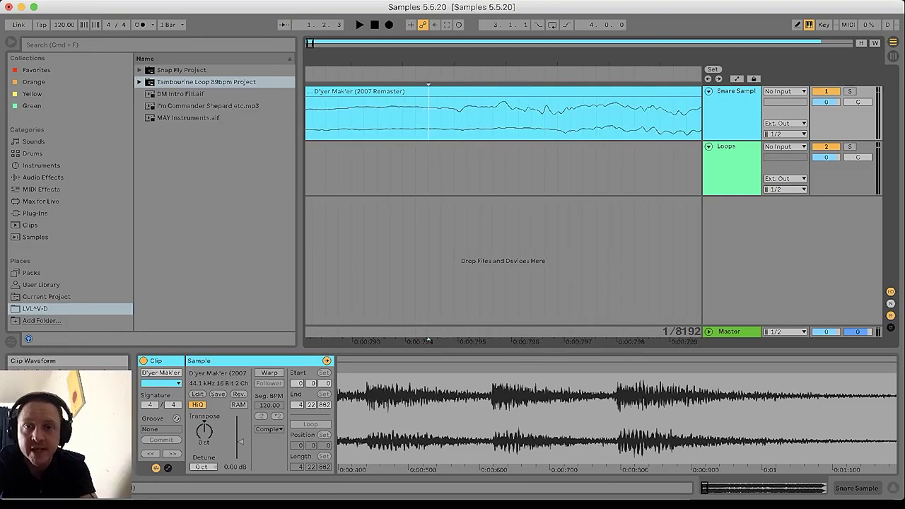
{"action": "mouse_move", "coordinate": [504, 62]}
{"action": "left_mouse_down"}
{"action": "mouse_move", "coordinate": [504, 35]}
{"action": "mouse_move", "coordinate": [427, 22]}
{"action": "mouse_move", "coordinate": [426, 62]}
{"action": "mouse_move", "coordinate": [414, 79]}
{"action": "left_mouse_up"}
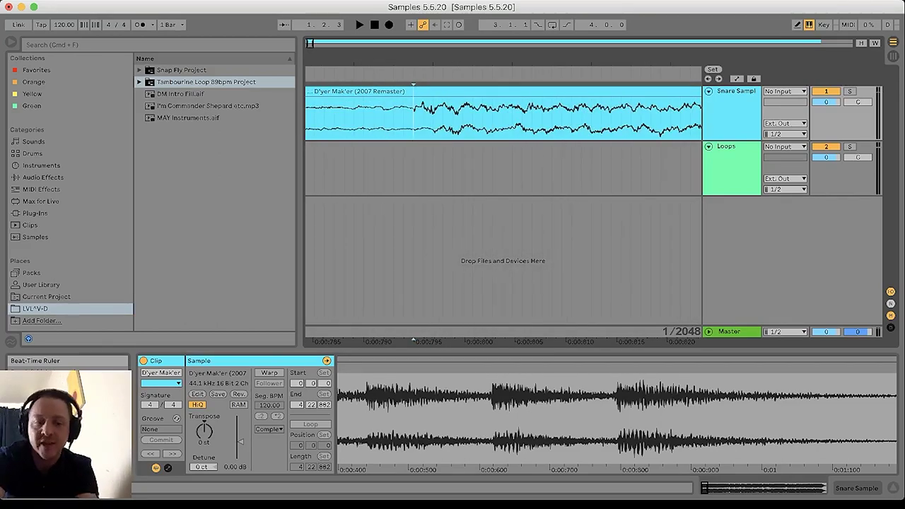
Enable Warp on the song clip and place the edit position on the fourth transient, at 1.2.3.
{"action": "left_click", "coordinate": [269, 373]}
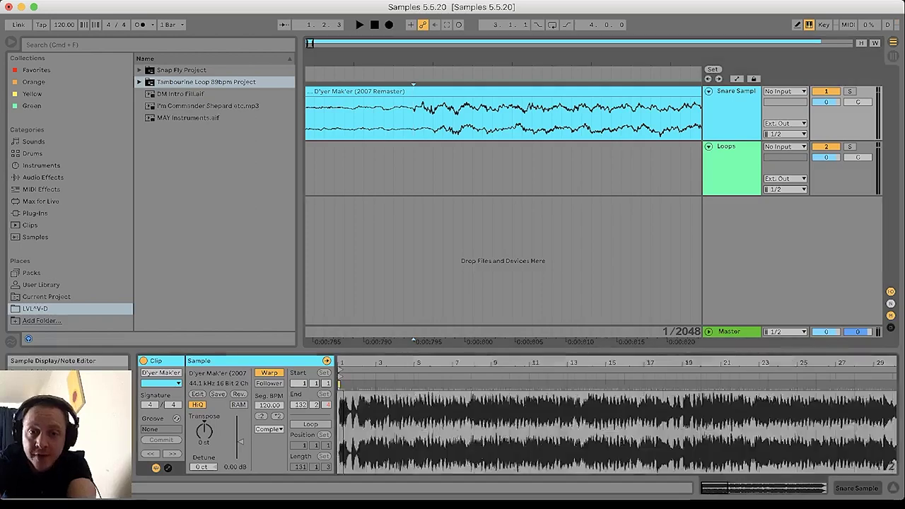
{"action": "left_click_drag", "start_coordinate": [342, 413], "coordinate": [342, 470]}
{"action": "mouse_move", "coordinate": [503, 386]}
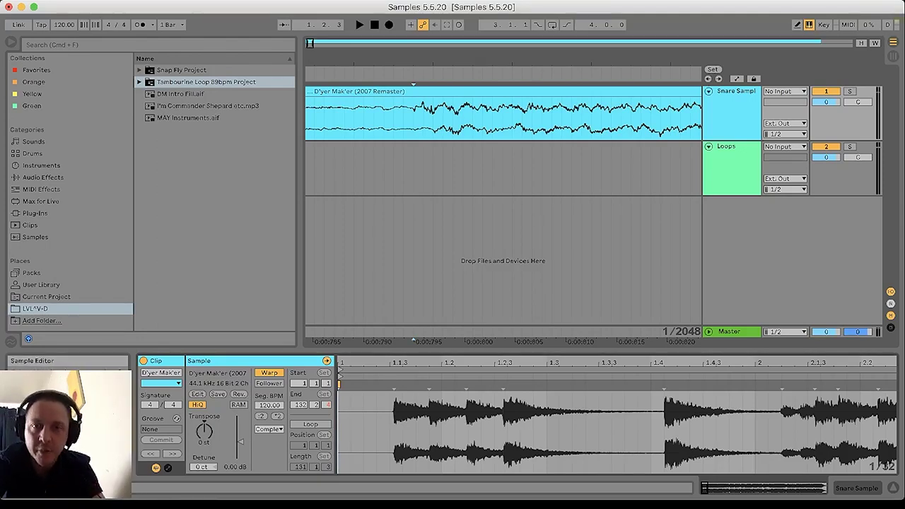
{"action": "left_click", "coordinate": [466, 389]}
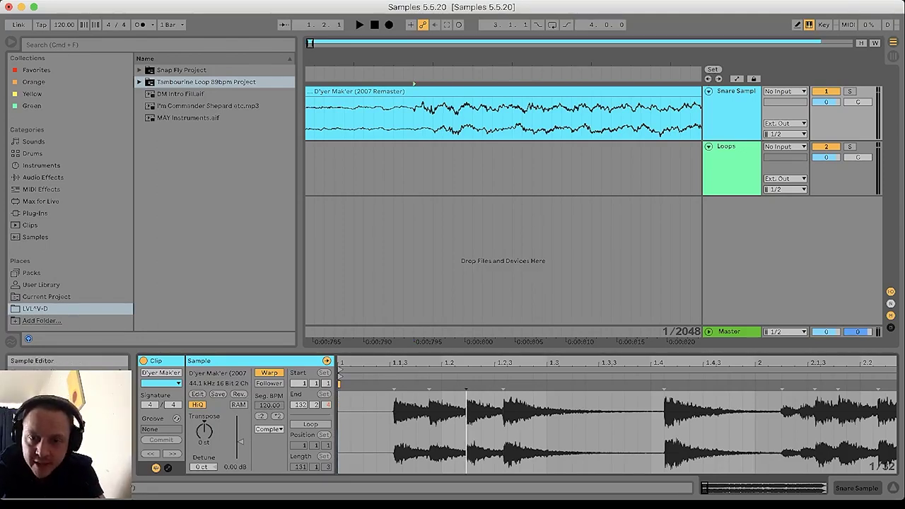
{"action": "left_click", "coordinate": [504, 389]}
{"action": "left_click_drag", "start_coordinate": [504, 363], "coordinate": [499, 339]}
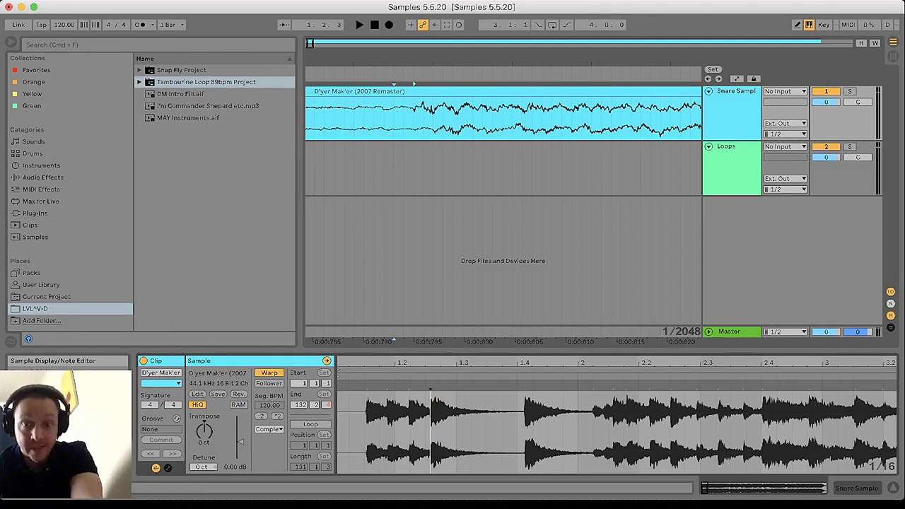
Split the song clip at the selected transient and delete the segment in front of it.
{"action": "key", "text": "plus"}
{"action": "key", "text": "plus"}
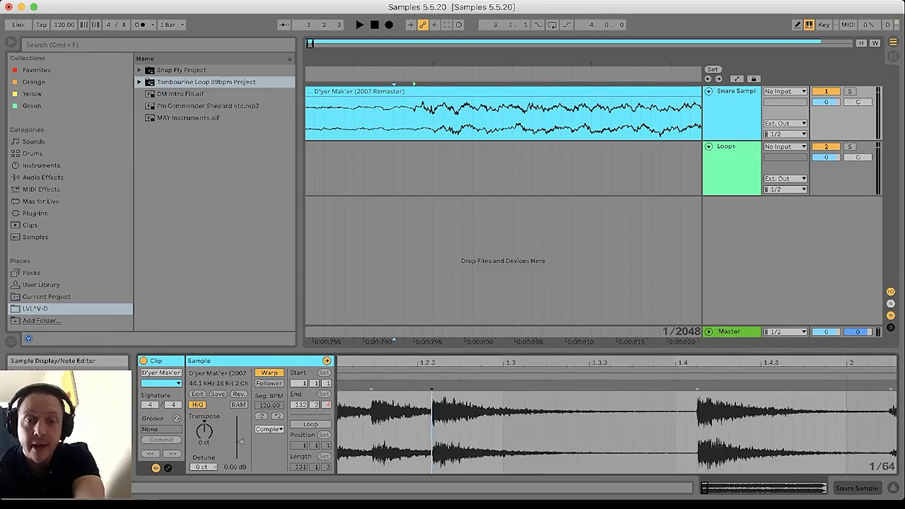
{"action": "key", "text": "minus"}
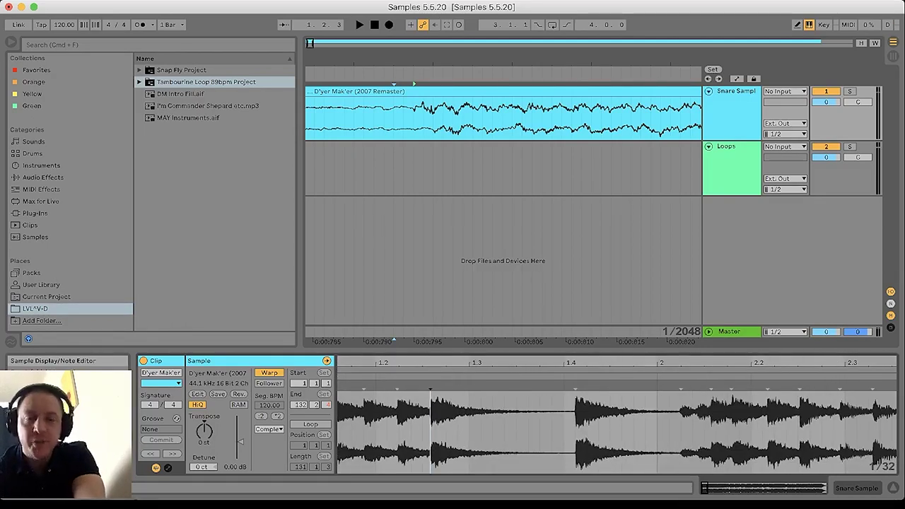
{"action": "key", "text": "minus"}
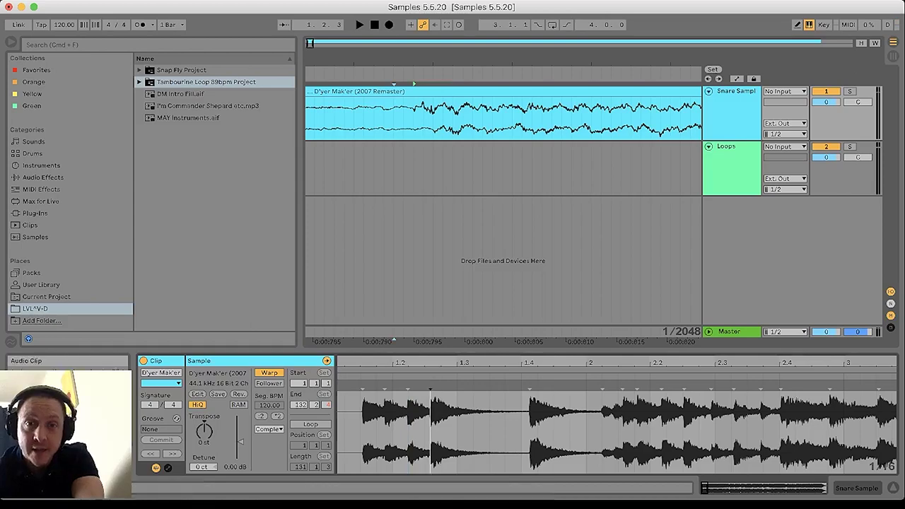
{"action": "left_click_drag", "start_coordinate": [430, 62], "coordinate": [431, 54]}
{"action": "key", "text": "super+e"}
{"action": "left_click", "coordinate": [382, 91]}
{"action": "left_click_drag", "start_coordinate": [414, 339], "coordinate": [418, 341]}
{"action": "key", "text": "Delete"}
Move the remaining song clip to the start of the arrangement at 1.1.1.
{"action": "left_click", "coordinate": [452, 92]}
{"action": "left_click_drag", "start_coordinate": [452, 62], "coordinate": [453, 54]}
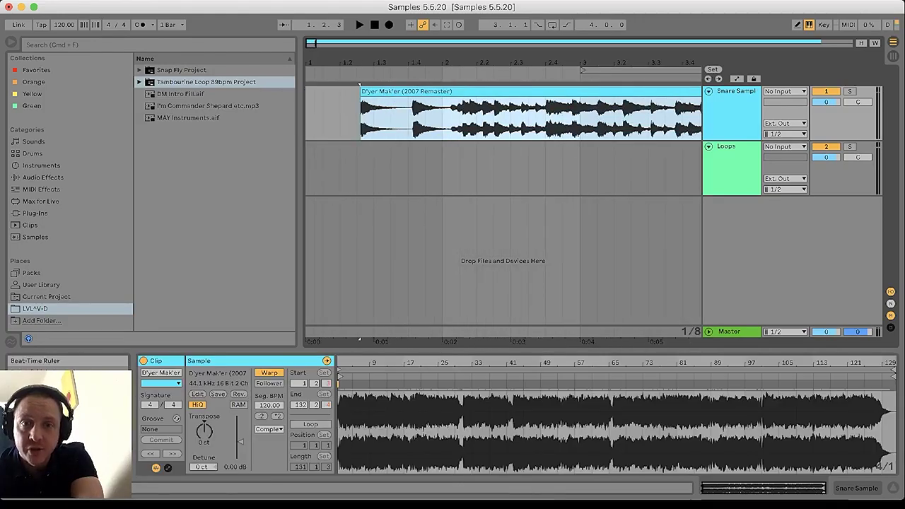
{"action": "left_click_drag", "start_coordinate": [403, 91], "coordinate": [348, 91]}
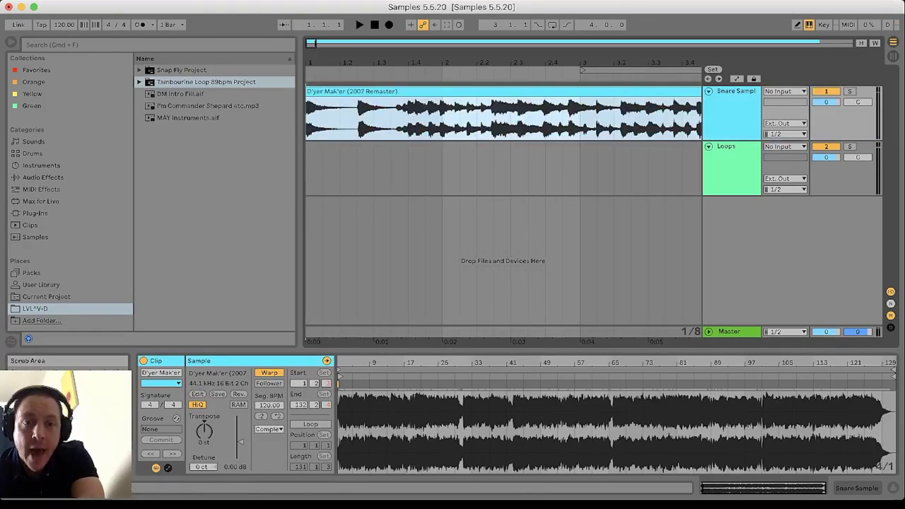
Split the clip at the second hit's transient and delete everything after it, leaving the single snare hit selected.
{"action": "mouse_move", "coordinate": [343, 412]}
{"action": "left_mouse_down"}
{"action": "mouse_move", "coordinate": [401, 458]}
{"action": "mouse_move", "coordinate": [467, 453]}
{"action": "mouse_move", "coordinate": [480, 410]}
{"action": "left_mouse_up"}
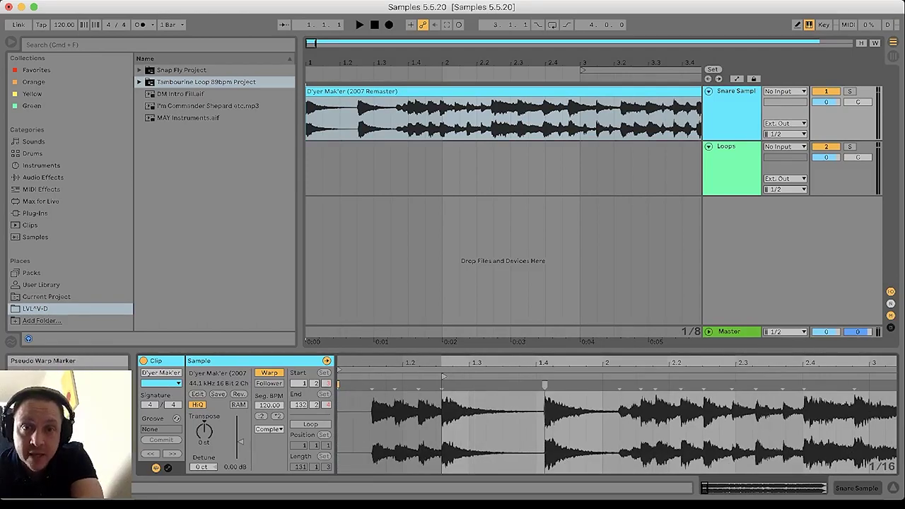
{"action": "left_click", "coordinate": [545, 396]}
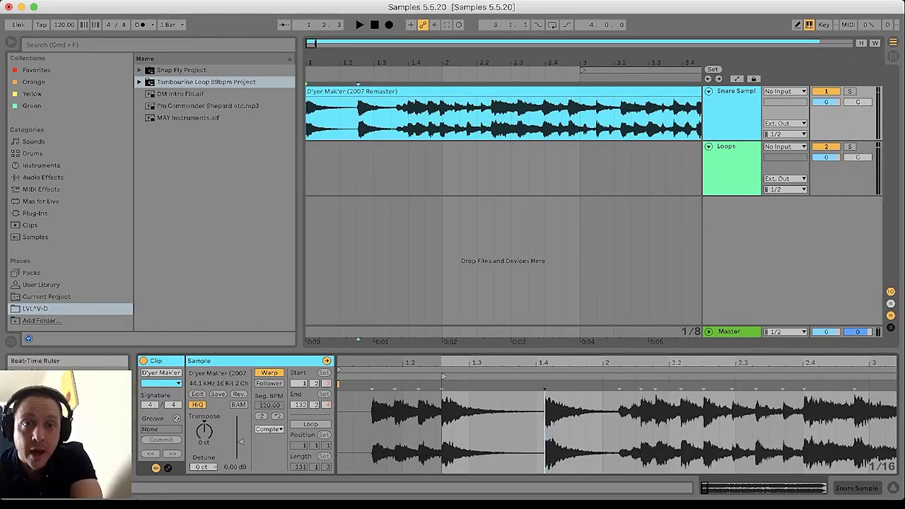
{"action": "left_click_drag", "start_coordinate": [358, 62], "coordinate": [359, 88]}
{"action": "key", "text": "super+e"}
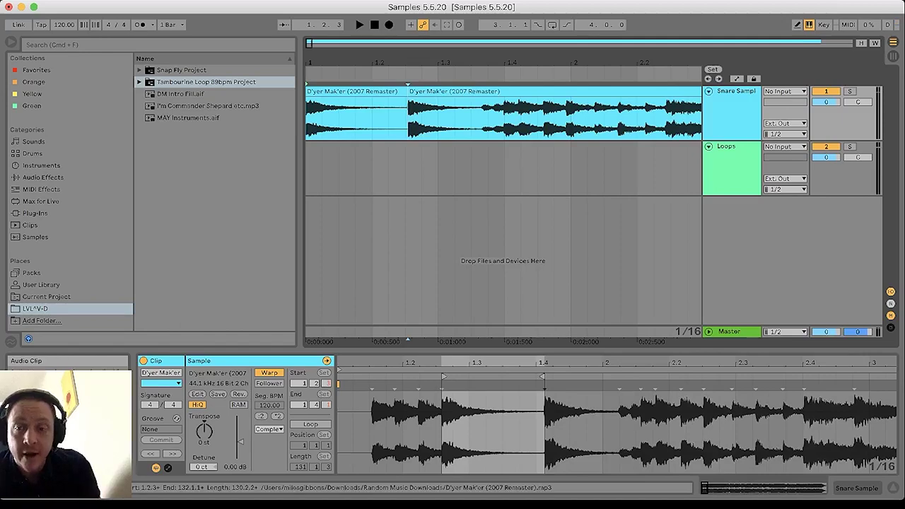
{"action": "key", "text": "Delete"}
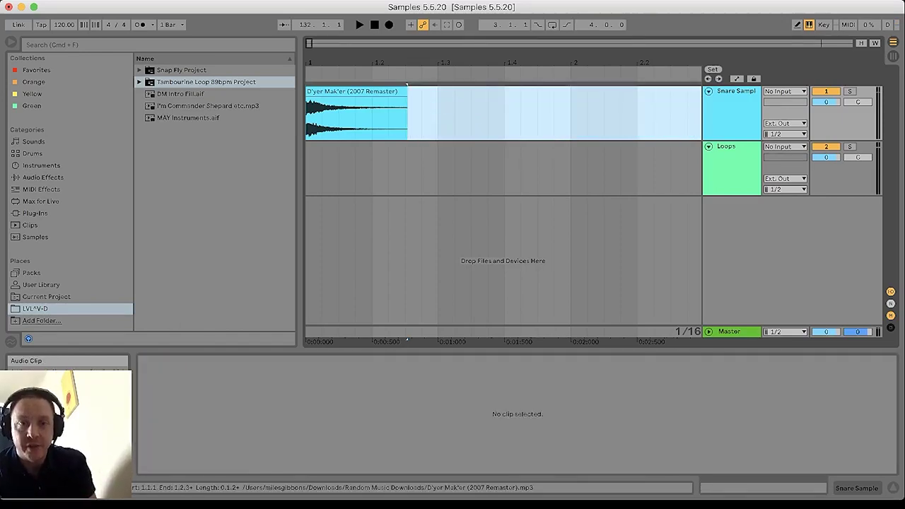
{"action": "left_click", "coordinate": [361, 92]}
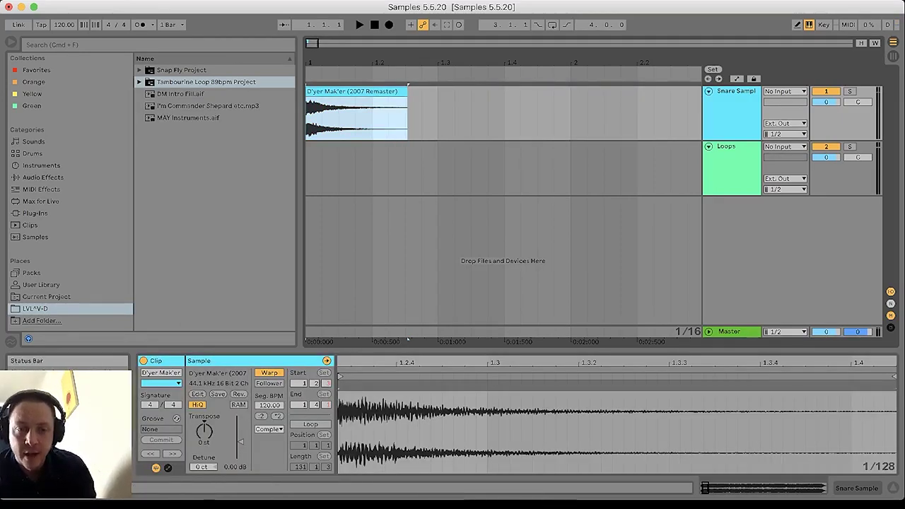
{"action": "key", "text": "super+Tab"}
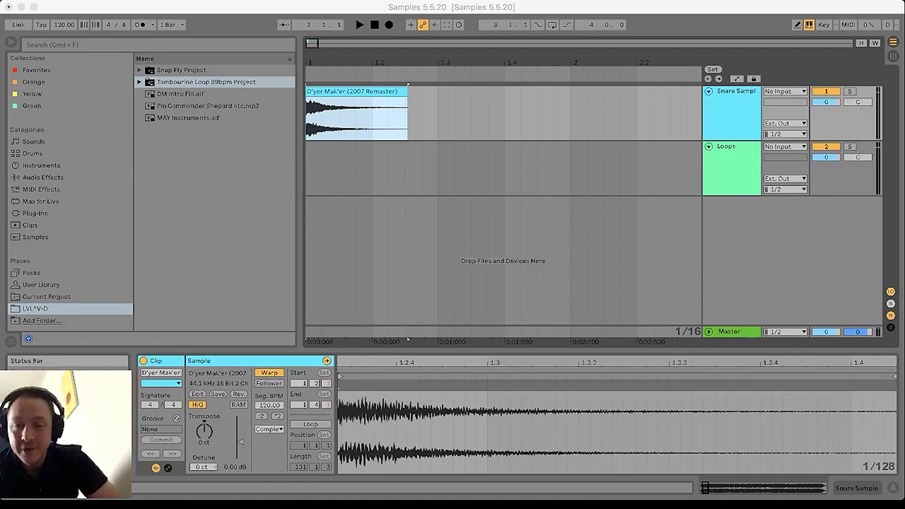
{"action": "key", "text": "super+Tab"}
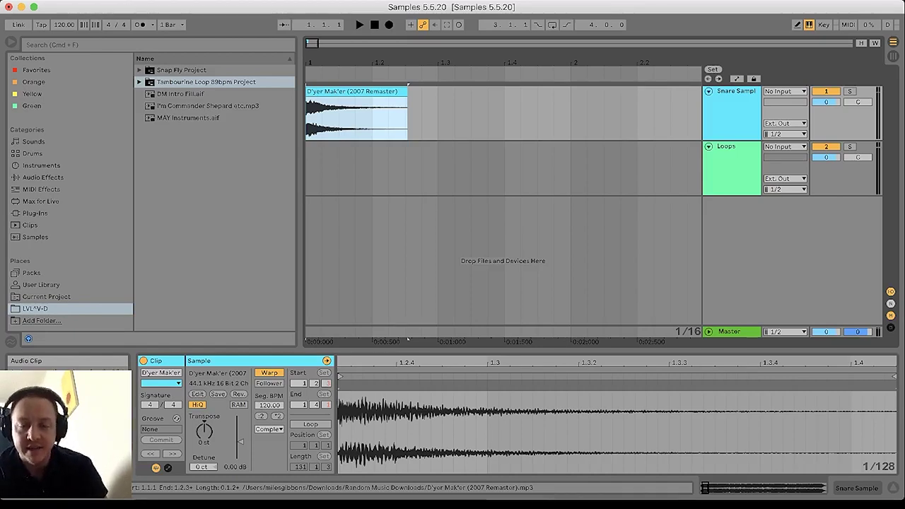
Play the isolated snare hit in the arrangement to check how its tail sounds.
{"action": "key", "text": "space"}
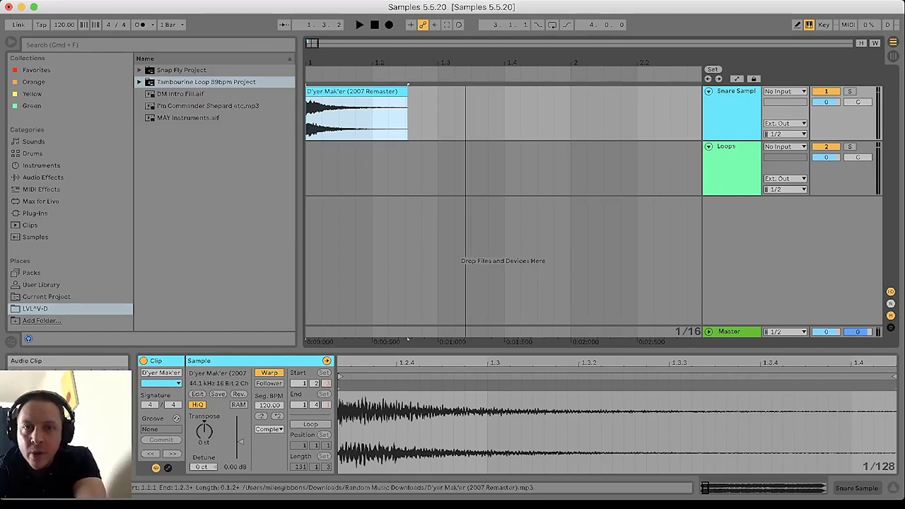
{"action": "left_click_drag", "start_coordinate": [396, 62], "coordinate": [396, 61]}
{"action": "left_click_drag", "start_coordinate": [300, 65], "coordinate": [220, 58]}
{"action": "double_click", "coordinate": [219, 62]}
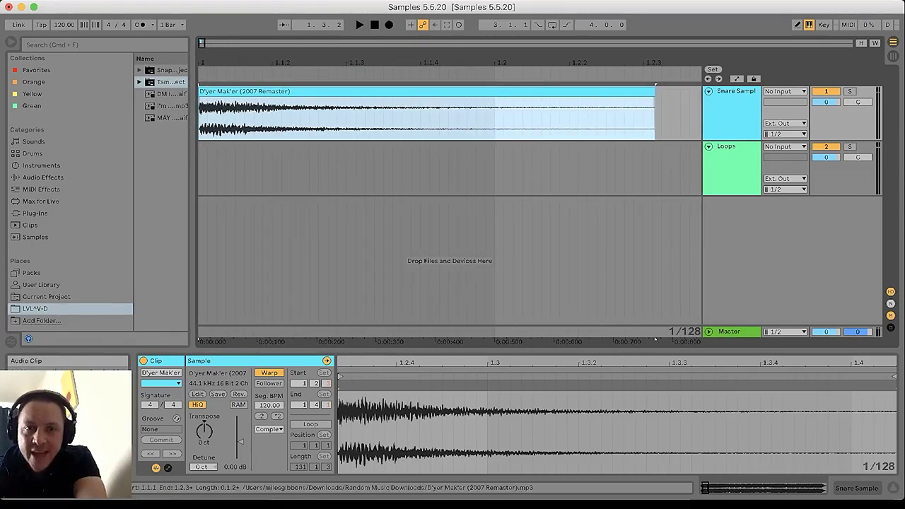
{"action": "left_click_drag", "start_coordinate": [655, 340], "coordinate": [442, 340]}
{"action": "key", "text": "space"}
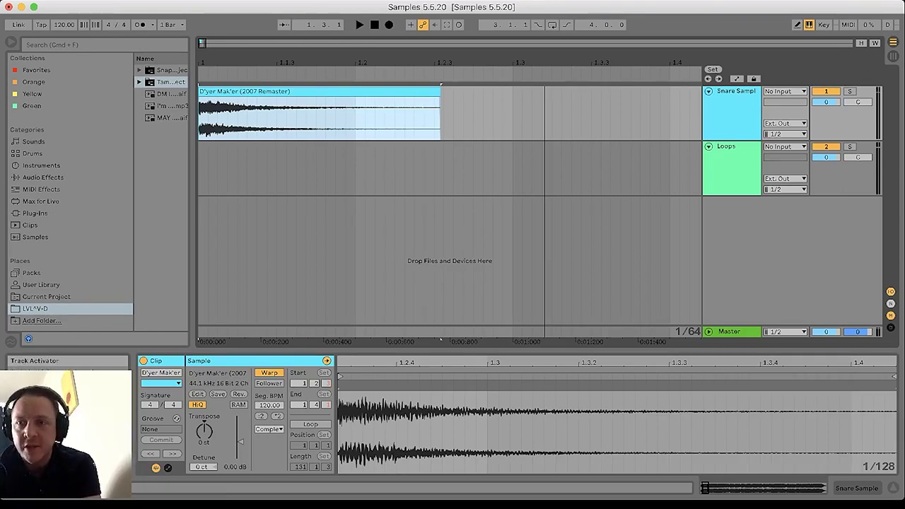
Show the snare track's volume automation and draw the volume down to silence over the tail of the snare clip.
{"action": "left_click", "coordinate": [827, 102]}
{"action": "key", "text": "a"}
{"action": "left_click", "coordinate": [798, 25]}
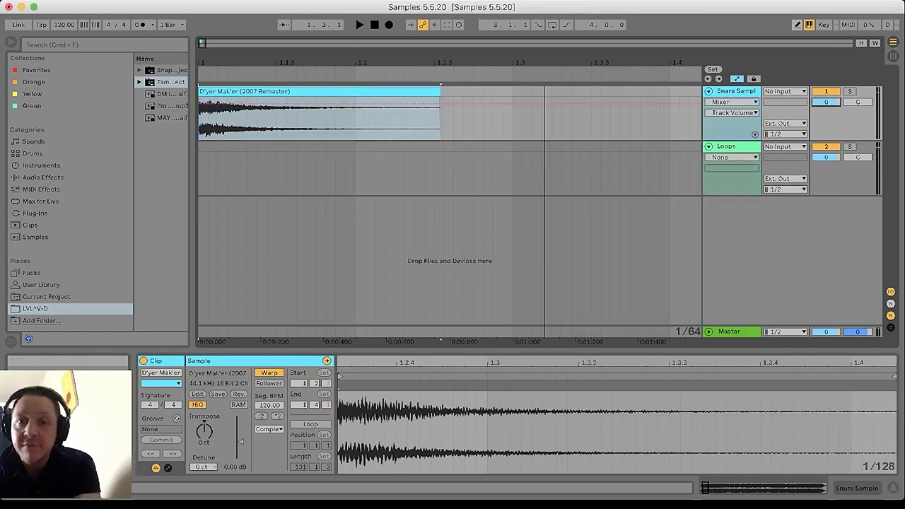
{"action": "left_click_drag", "start_coordinate": [238, 134], "coordinate": [434, 134]}
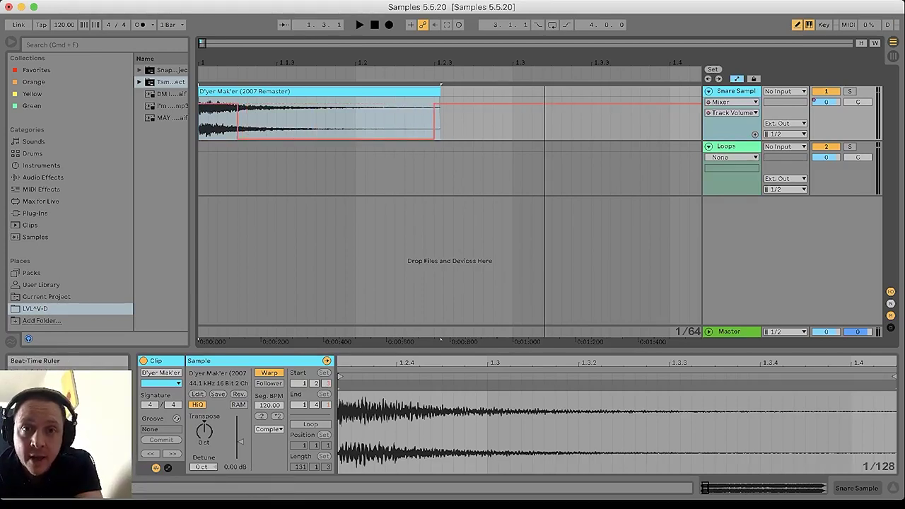
Leave Draw Mode and delete the automation point that raises the track volume again near the clip's end.
{"action": "left_click_drag", "start_coordinate": [440, 62], "coordinate": [440, 135]}
{"action": "left_click_drag", "start_coordinate": [341, 135], "coordinate": [456, 135]}
{"action": "left_click_drag", "start_coordinate": [463, 62], "coordinate": [457, 134]}
{"action": "key", "text": "super+z"}
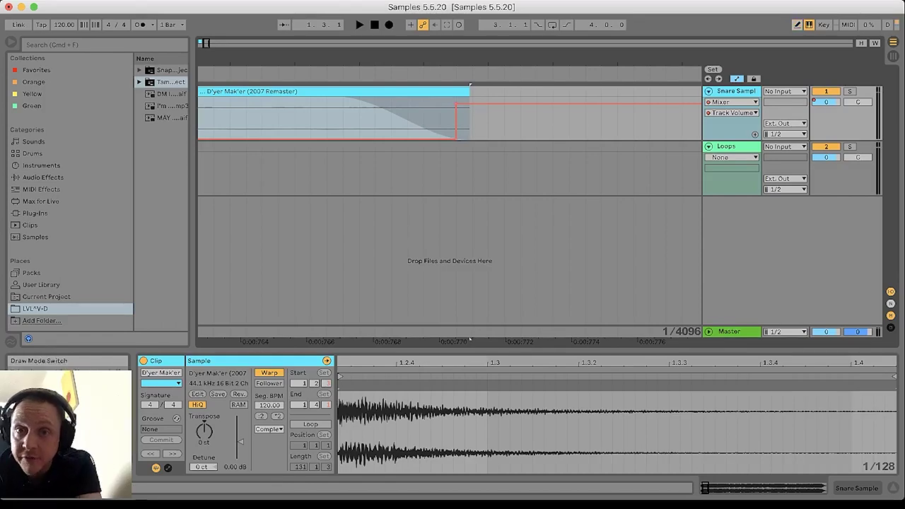
{"action": "left_click", "coordinate": [457, 103]}
{"action": "left_click_drag", "start_coordinate": [503, 62], "coordinate": [503, 6]}
{"action": "key", "text": "minus"}
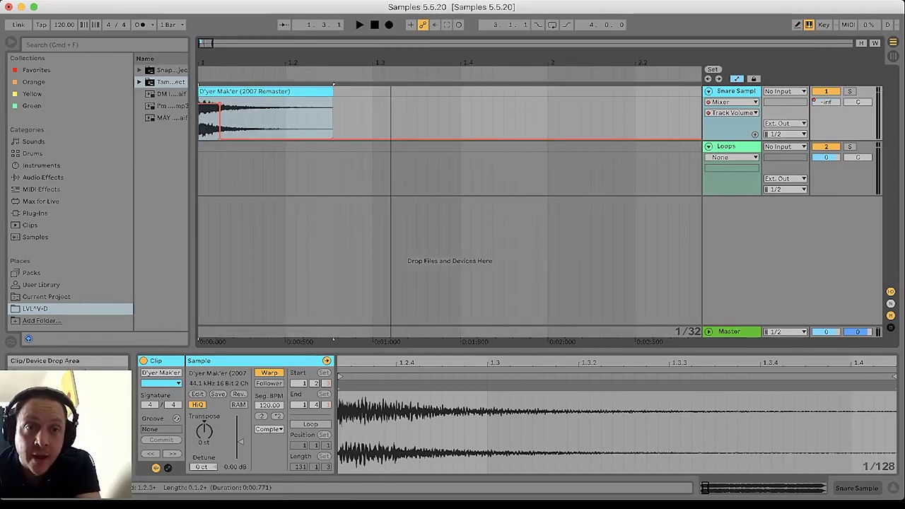
Reshape the volume automation into a curved fade-out reaching silence at the end of the snare clip, and play it.
{"action": "left_click_drag", "start_coordinate": [220, 139], "coordinate": [332, 138]}
{"action": "left_click_drag", "start_coordinate": [277, 121], "coordinate": [276, 112]}
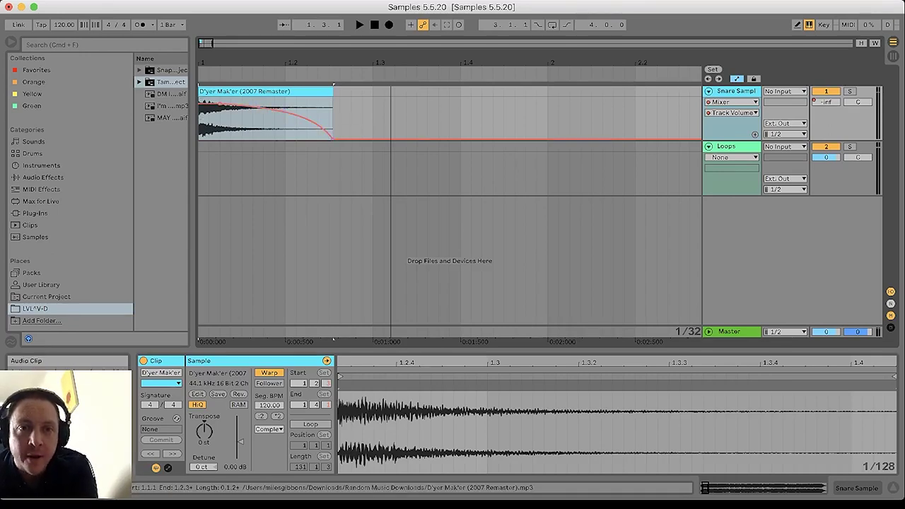
{"action": "key", "text": "space"}
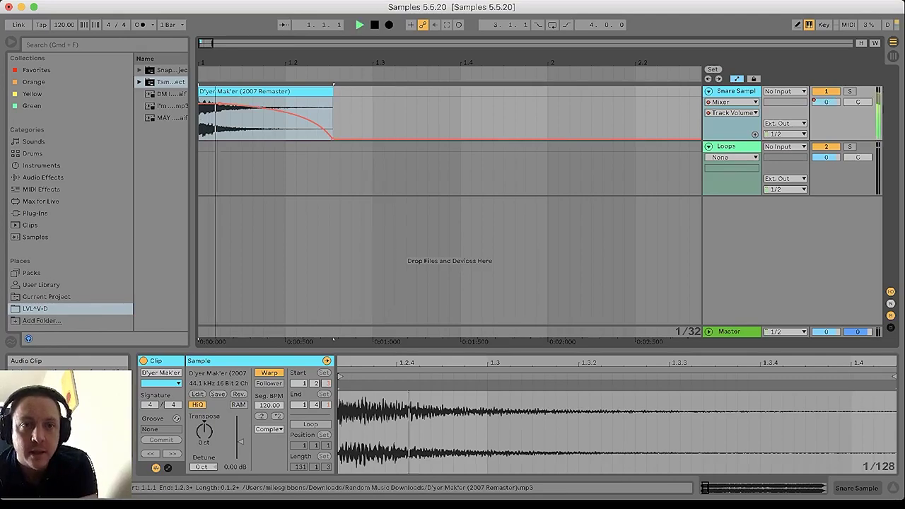
{"action": "key", "text": "space"}
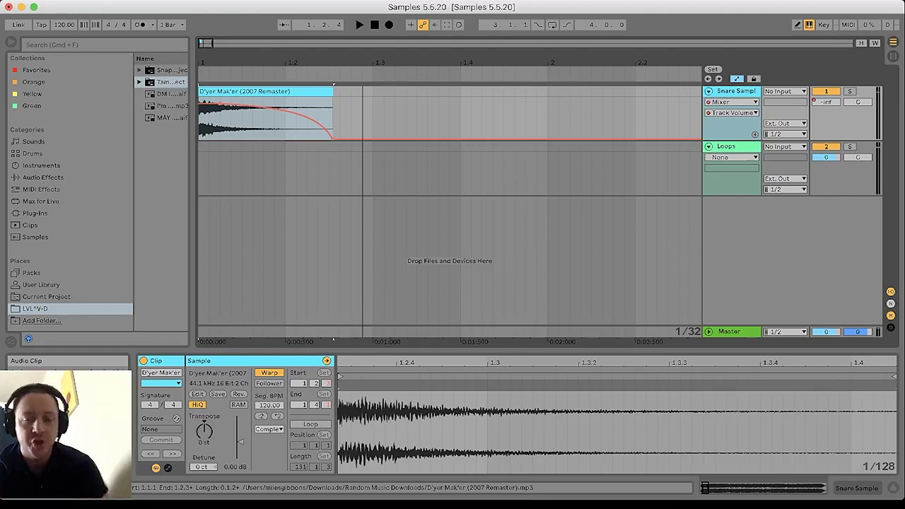
{"action": "key", "text": "space"}
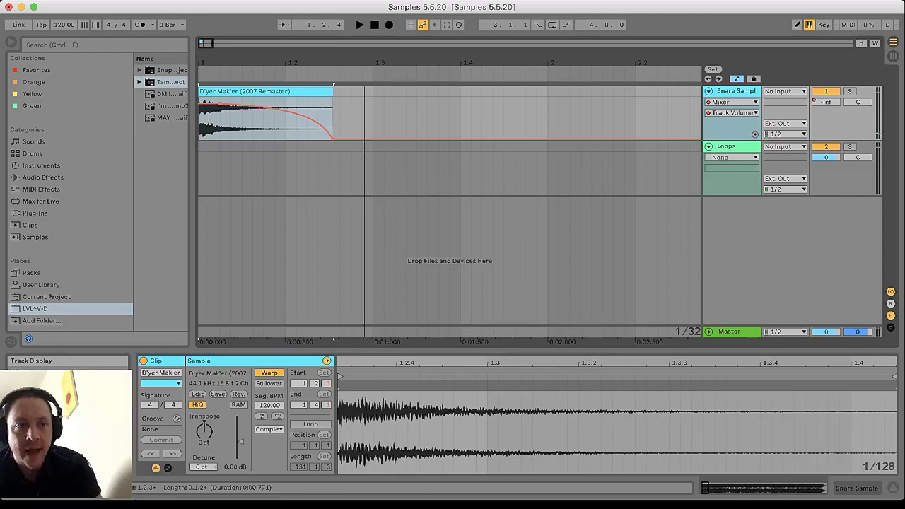
Add the Reverb audio effect to the snare sample track.
{"action": "left_click", "coordinate": [42, 176]}
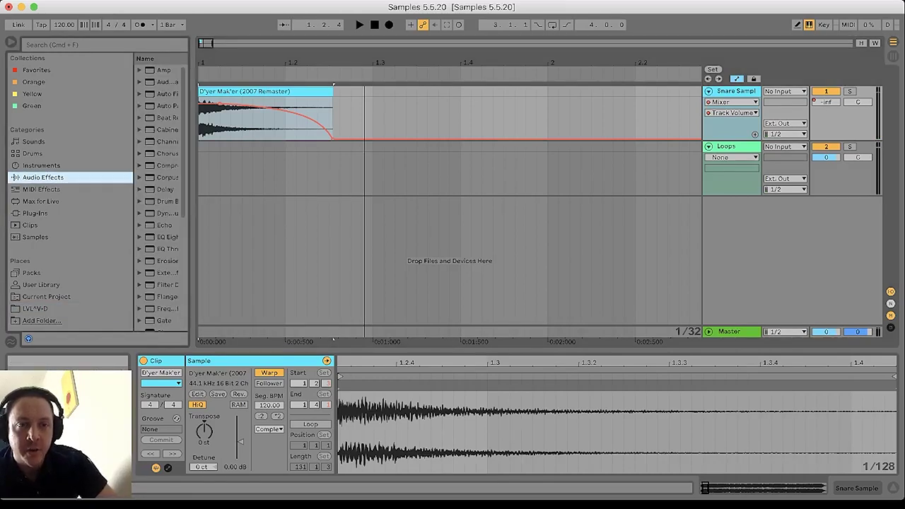
{"action": "left_click_drag", "start_coordinate": [193, 191], "coordinate": [269, 191]}
{"action": "scroll", "coordinate": [202, 206], "scroll_direction": "down", "scroll_amount": 3}
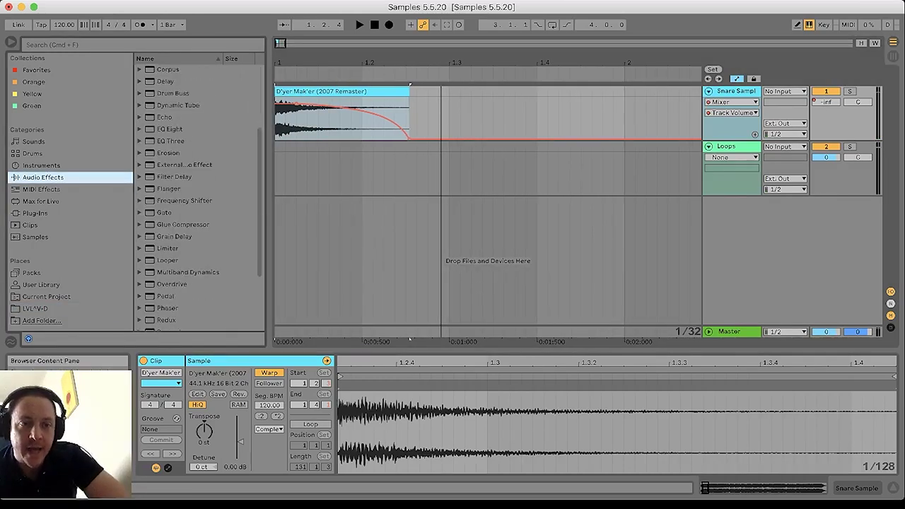
{"action": "scroll", "coordinate": [198, 283], "scroll_direction": "down", "scroll_amount": 3}
{"action": "left_click", "coordinate": [169, 305]}
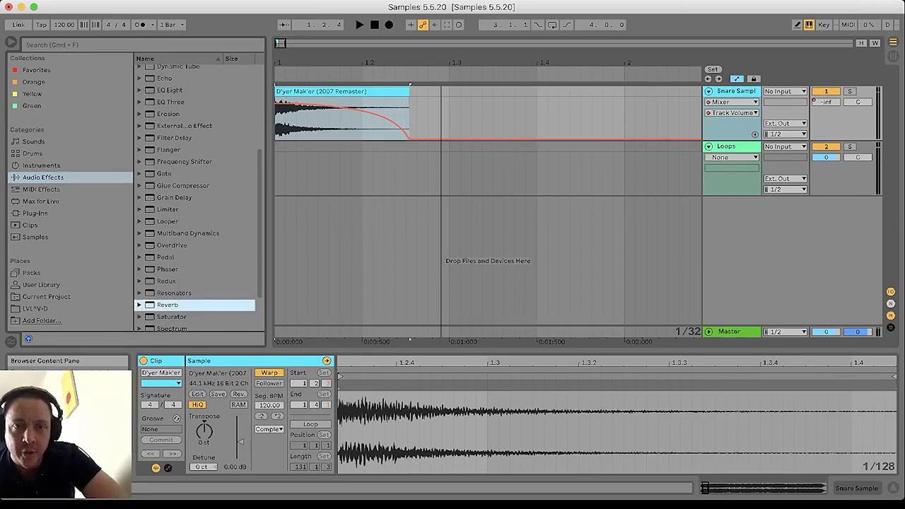
{"action": "key", "text": "Return"}
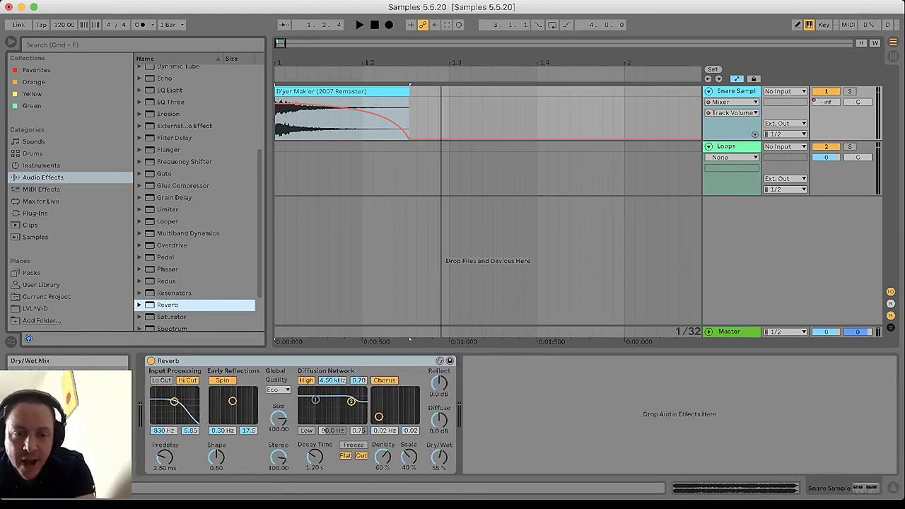
Set the Reverb to about 25% Dry/Wet, 96% Density, 100% Scale, High quality and a 2.00 s Decay Time.
{"action": "left_click_drag", "start_coordinate": [439, 458], "coordinate": [439, 479]}
{"action": "left_click_drag", "start_coordinate": [383, 458], "coordinate": [409, 415]}
{"action": "left_click", "coordinate": [278, 390]}
{"action": "left_click", "coordinate": [278, 414]}
{"action": "type", "text": "2000"}
{"action": "key", "text": "Return"}
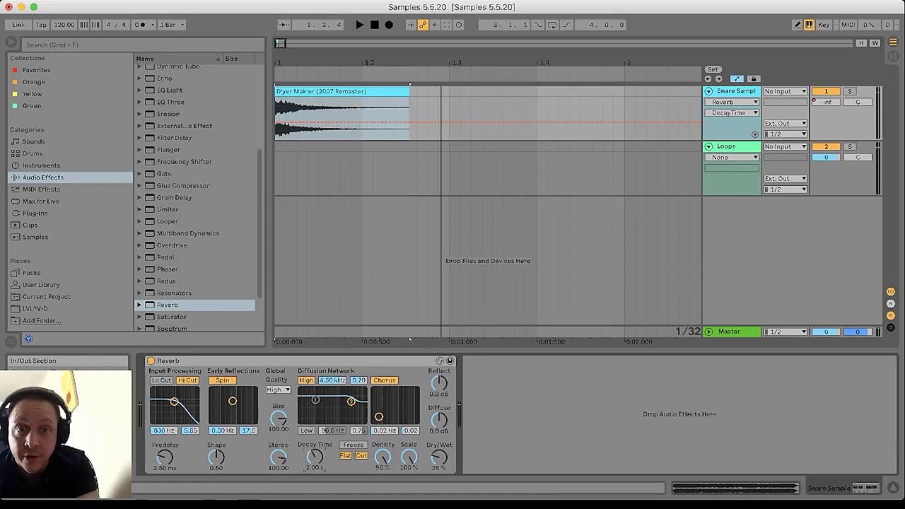
Raise the Reverb's Dry/Wet to 48% and play the snare hit.
{"action": "left_click", "coordinate": [439, 458]}
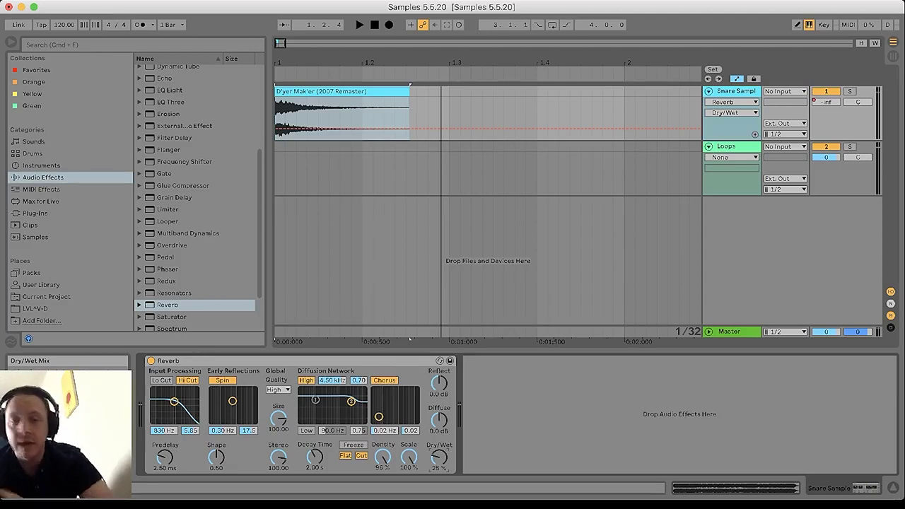
{"action": "left_click_drag", "start_coordinate": [439, 457], "coordinate": [439, 440]}
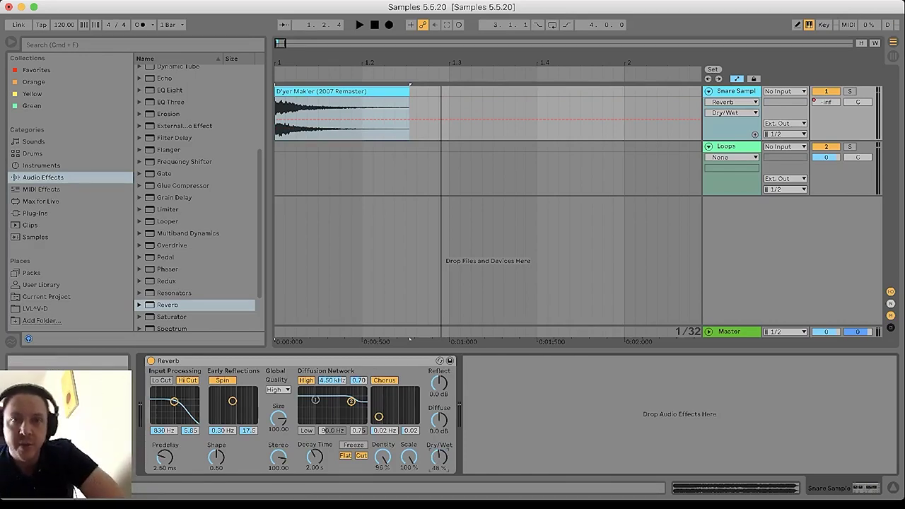
{"action": "left_click_drag", "start_coordinate": [440, 63], "coordinate": [440, 60]}
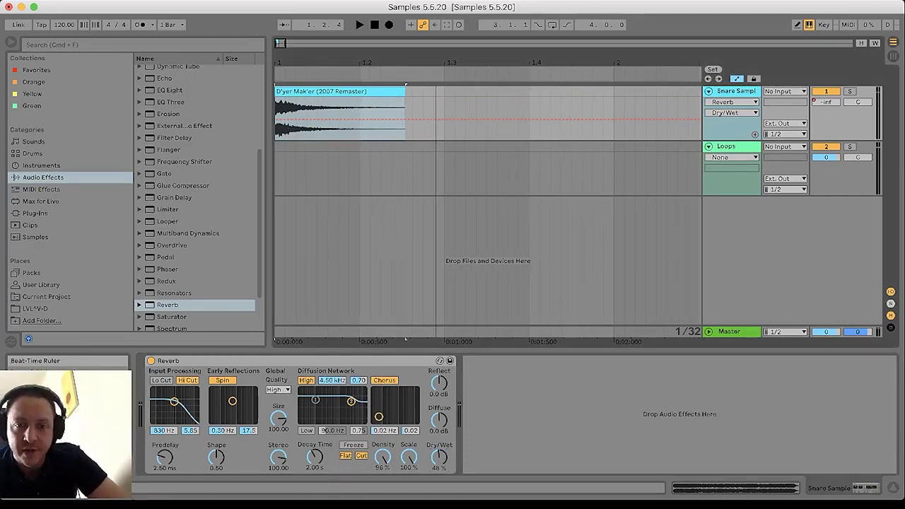
{"action": "key", "text": "space"}
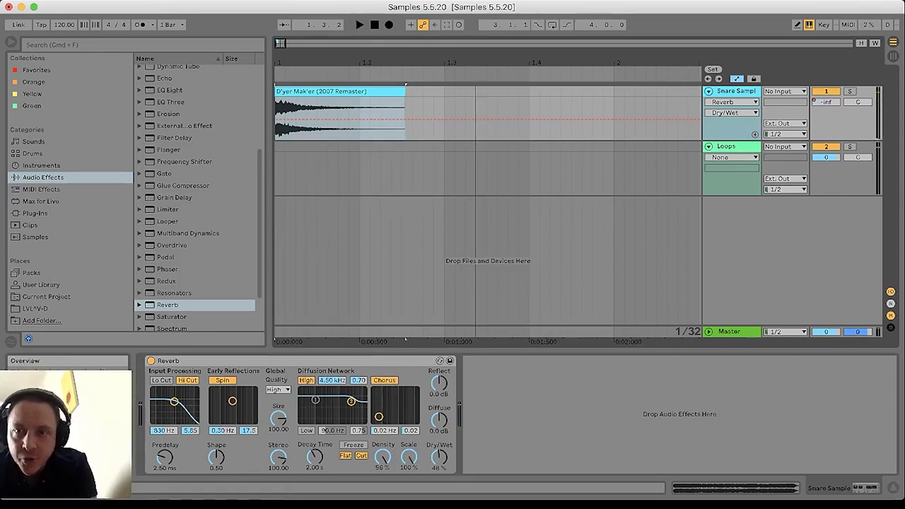
Set the Reverb's Decay Time to 3.00 s and Dry/Wet to 55%, and play the snare hit again.
{"action": "left_click", "coordinate": [315, 458]}
{"action": "type", "text": "3000"}
{"action": "key", "text": "Return"}
{"action": "left_click", "coordinate": [440, 458]}
{"action": "left_click_drag", "start_coordinate": [439, 457], "coordinate": [439, 452]}
{"action": "key", "text": "space"}
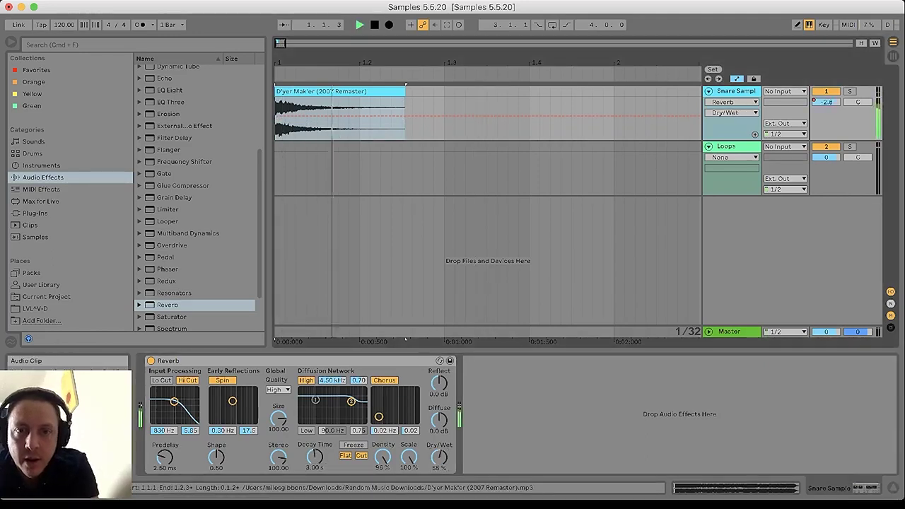
{"action": "key", "text": "space"}
{"action": "key", "text": "space"}
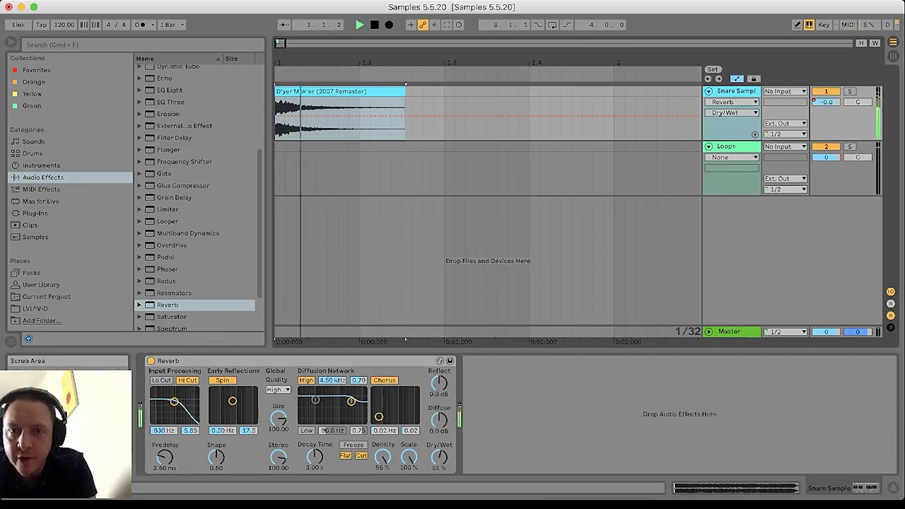
{"action": "key", "text": "space"}
Delete the volume automation from the snare sample track.
{"action": "left_click", "coordinate": [826, 102]}
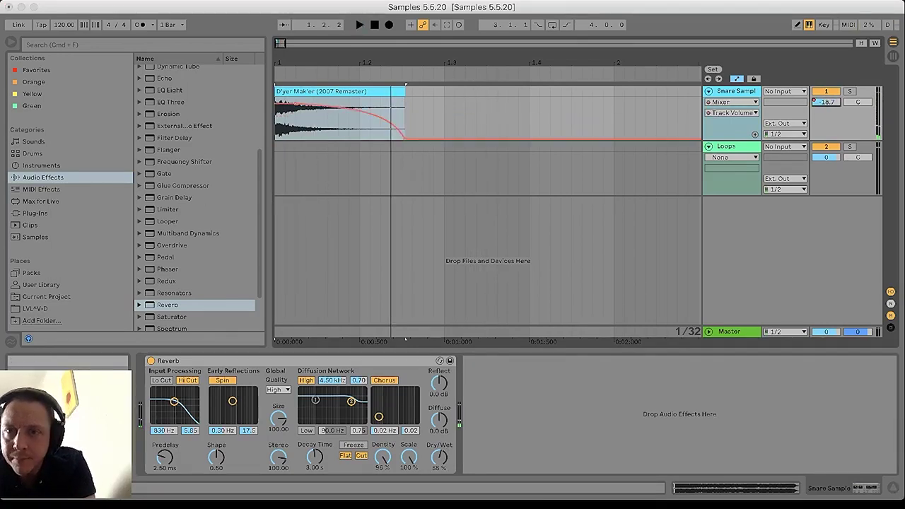
{"action": "left_click", "coordinate": [849, 119]}
Add an audio track named Reverb below the snare sample track, removing the MIDI track inserted by mistake.
{"action": "left_click", "coordinate": [736, 91]}
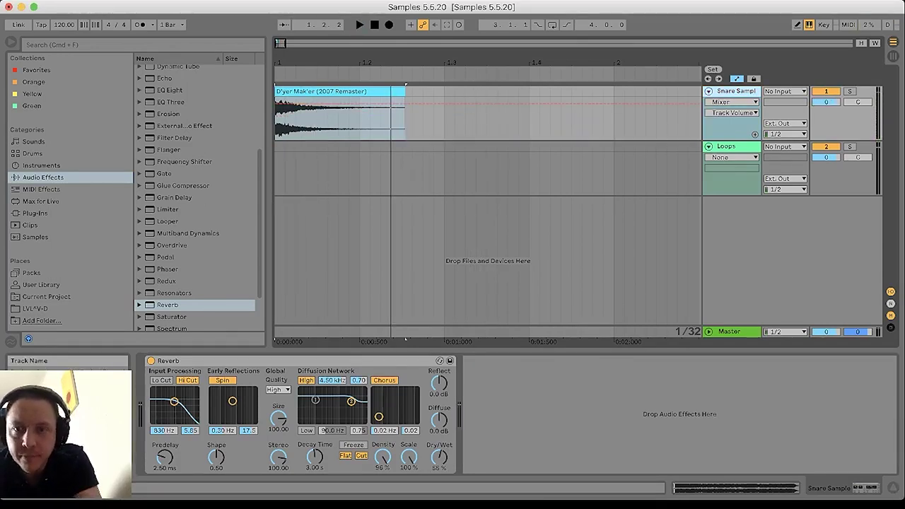
{"action": "key", "text": "super+shift+t"}
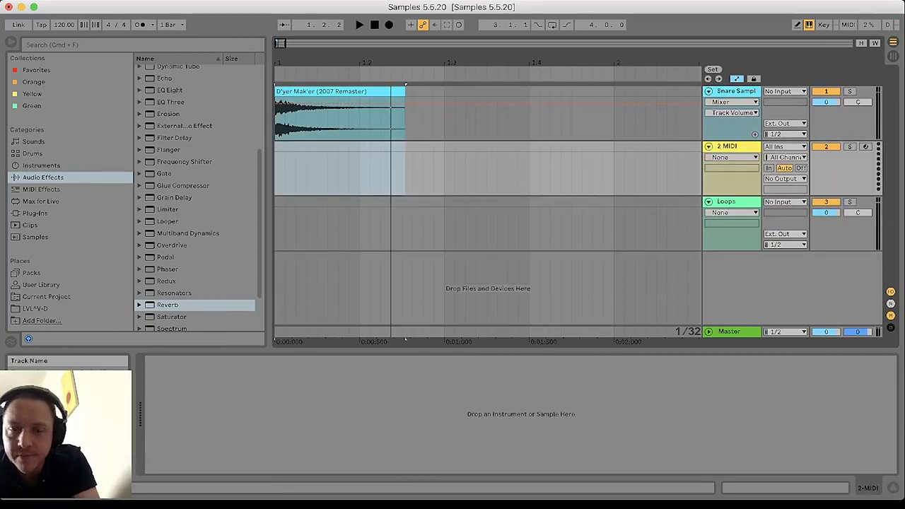
{"action": "key", "text": "super+t"}
{"action": "left_click", "coordinate": [728, 146]}
{"action": "key", "text": "Delete"}
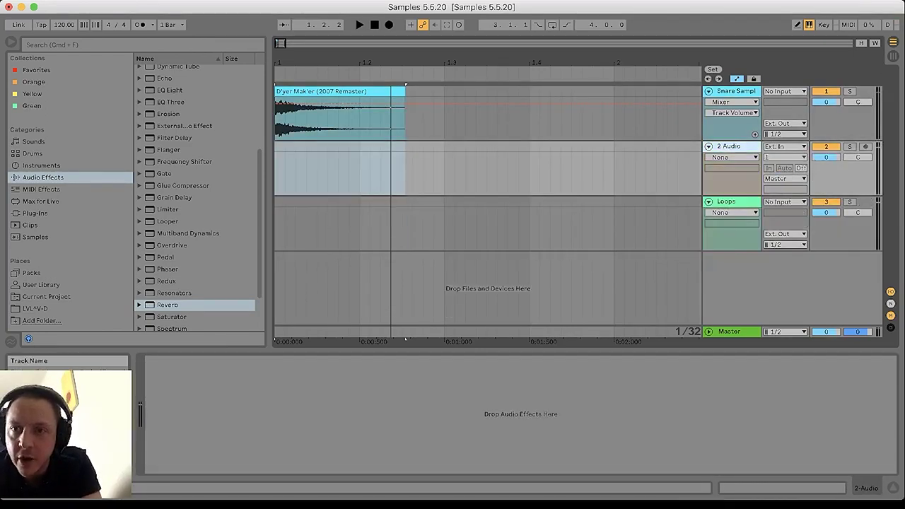
{"action": "key", "text": "super+r"}
{"action": "type", "text": "Re"}
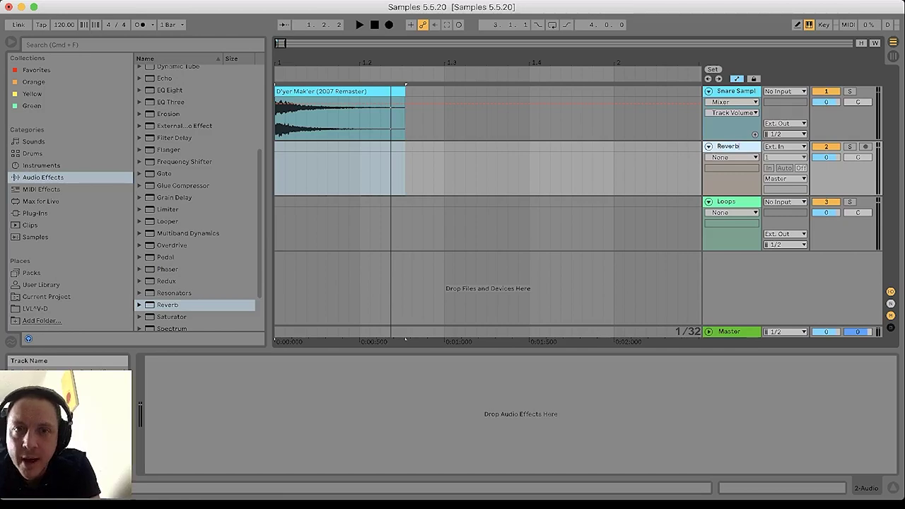
Move the Reverb device onto the Reverb track and set that track's input to Snare Sample, Post Mixer, with Auto monitoring.
{"action": "left_click", "coordinate": [397, 92]}
{"action": "left_click", "coordinate": [212, 361]}
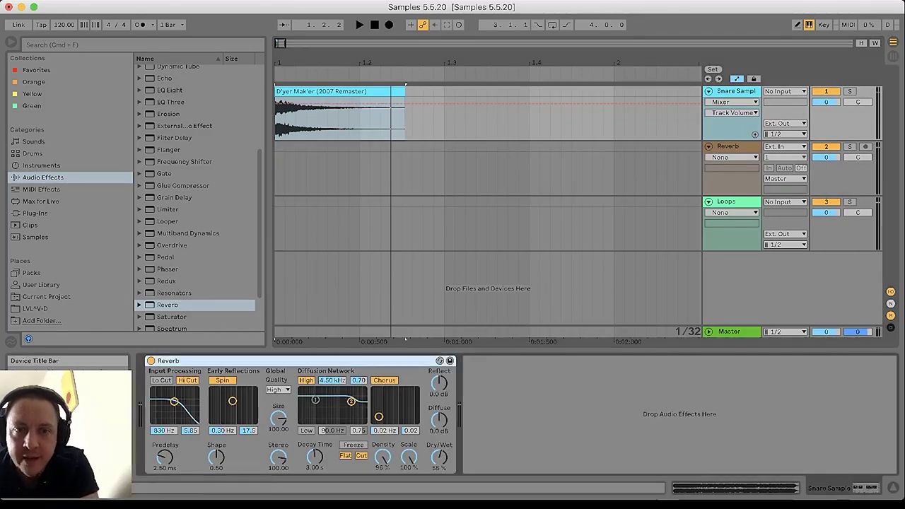
{"action": "left_click_drag", "start_coordinate": [212, 361], "coordinate": [728, 146]}
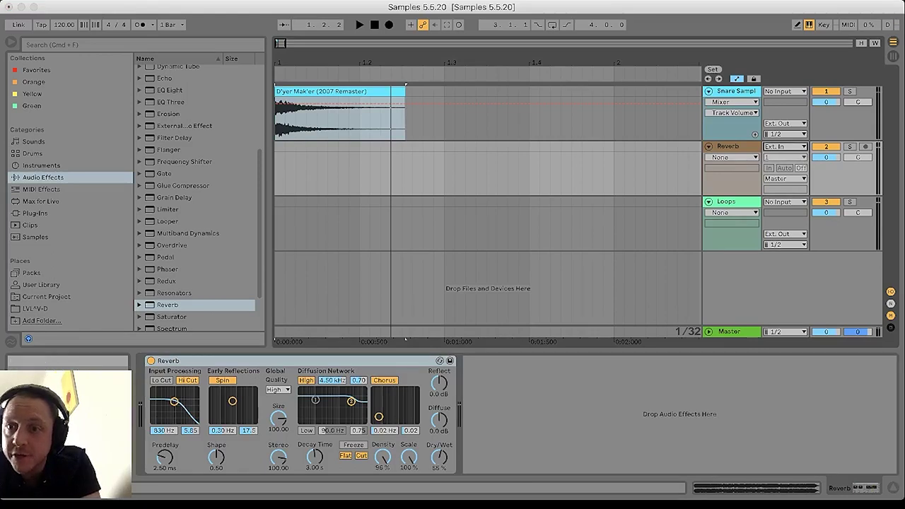
{"action": "left_click", "coordinate": [786, 172]}
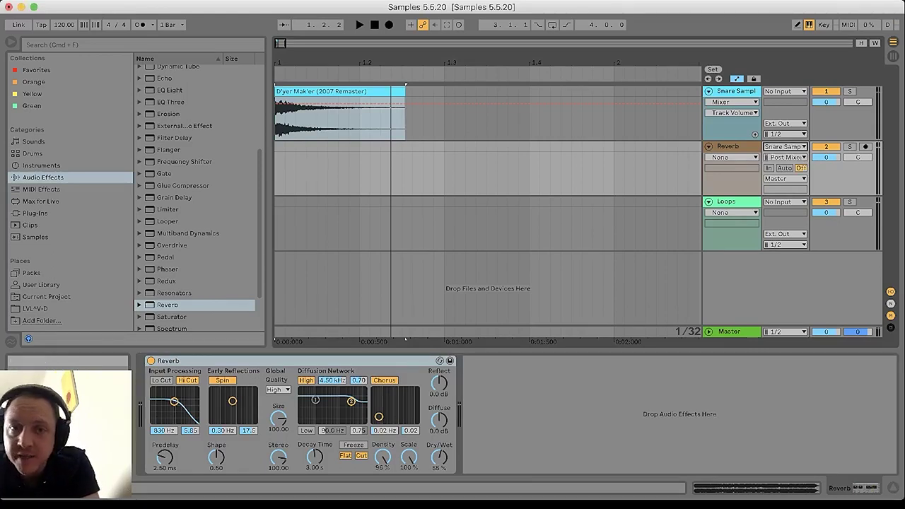
{"action": "left_click", "coordinate": [785, 169]}
Loop the first bar of the arrangement and start recording the snare through the reverb on the armed Reverb track.
{"action": "left_click_drag", "start_coordinate": [614, 172], "coordinate": [276, 172]}
{"action": "key", "text": "super+l"}
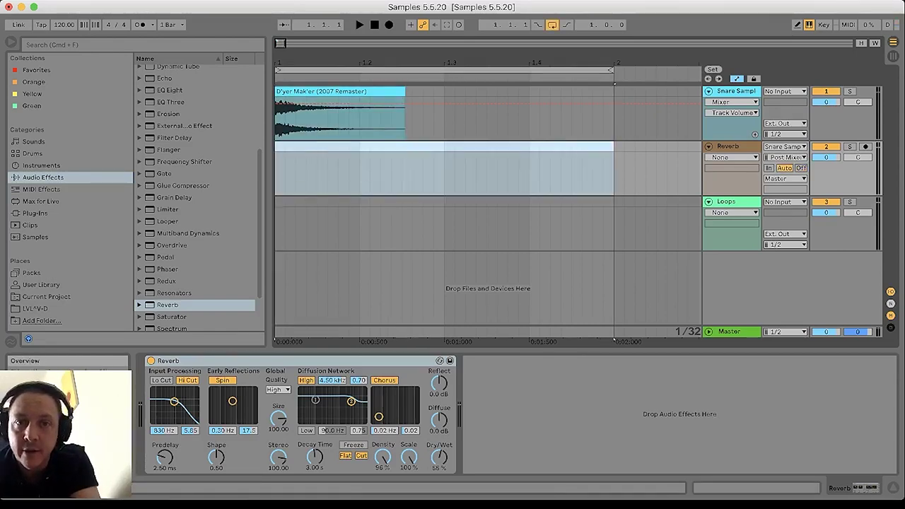
{"action": "left_click", "coordinate": [375, 25]}
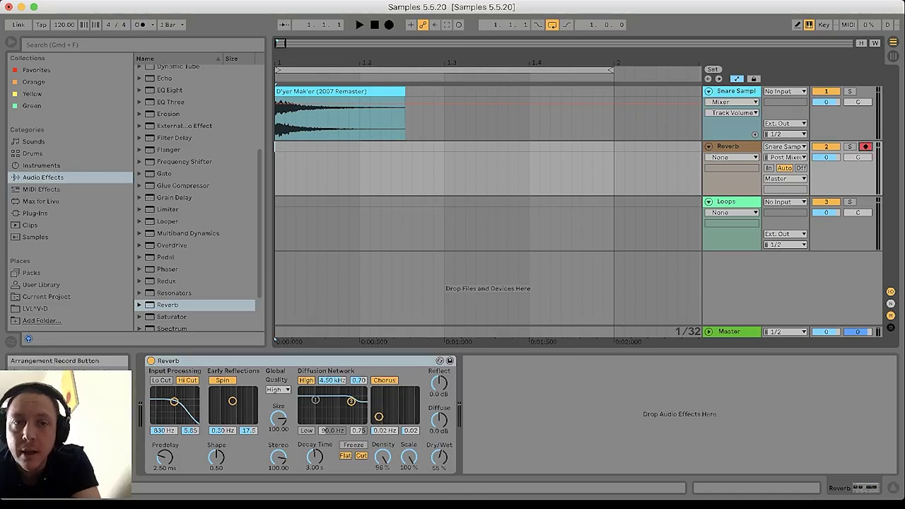
{"action": "left_click", "coordinate": [389, 24]}
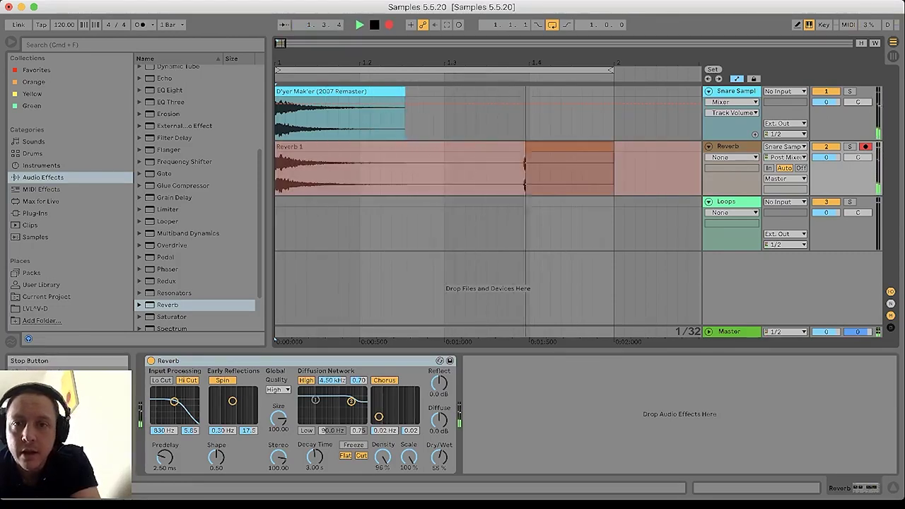
Stop recording and extend the recorded Reverb 1 clip back to the start of the bar.
{"action": "left_click", "coordinate": [375, 25]}
{"action": "left_click", "coordinate": [375, 146]}
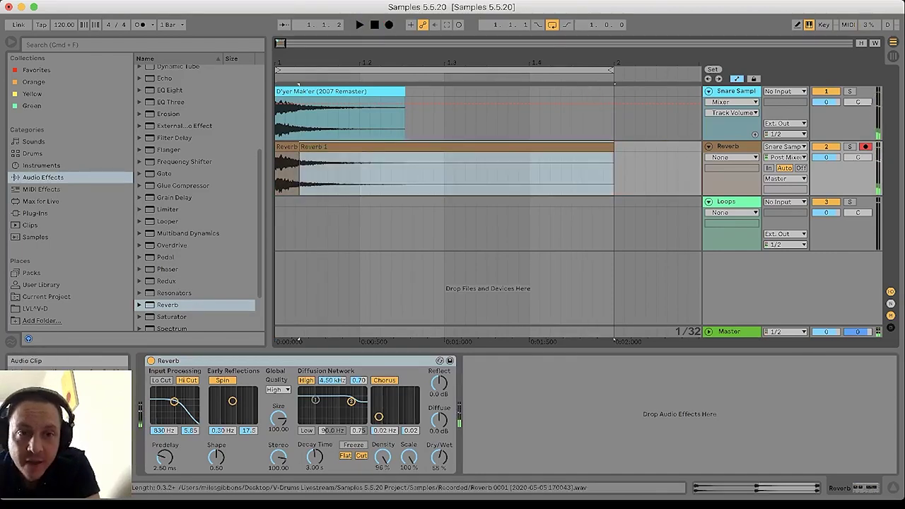
{"action": "left_click_drag", "start_coordinate": [301, 147], "coordinate": [276, 147]}
Draw a curved volume automation fade on the Reverb track from beat 1.2 down to silence at bar 2.
{"action": "left_click", "coordinate": [826, 157]}
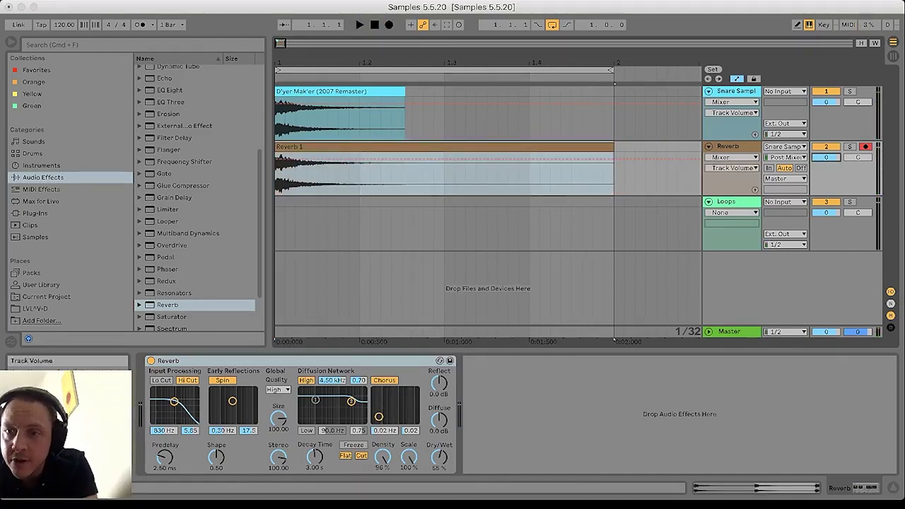
{"action": "left_click", "coordinate": [797, 25]}
{"action": "mouse_move", "coordinate": [365, 163]}
{"action": "left_mouse_down"}
{"action": "mouse_move", "coordinate": [455, 194]}
{"action": "mouse_move", "coordinate": [609, 195]}
{"action": "left_mouse_up"}
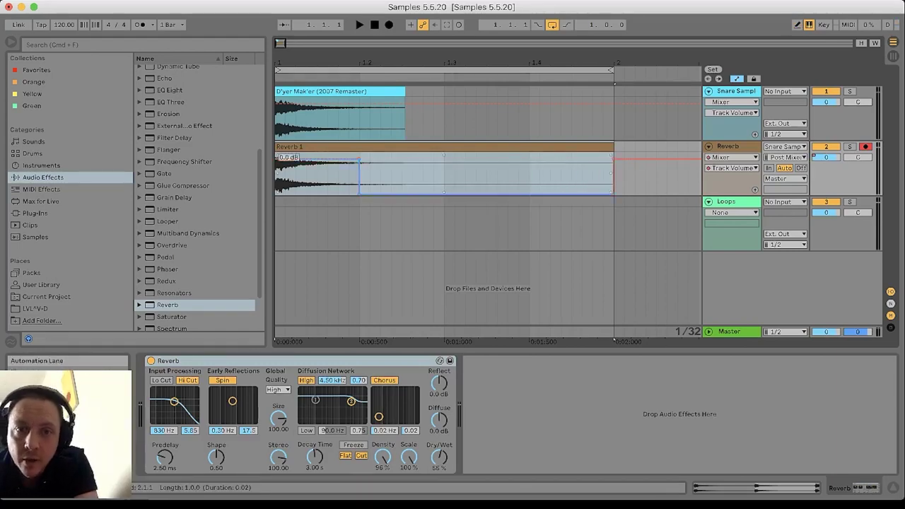
{"action": "left_click", "coordinate": [360, 195]}
{"action": "left_click_drag", "start_coordinate": [486, 177], "coordinate": [487, 170]}
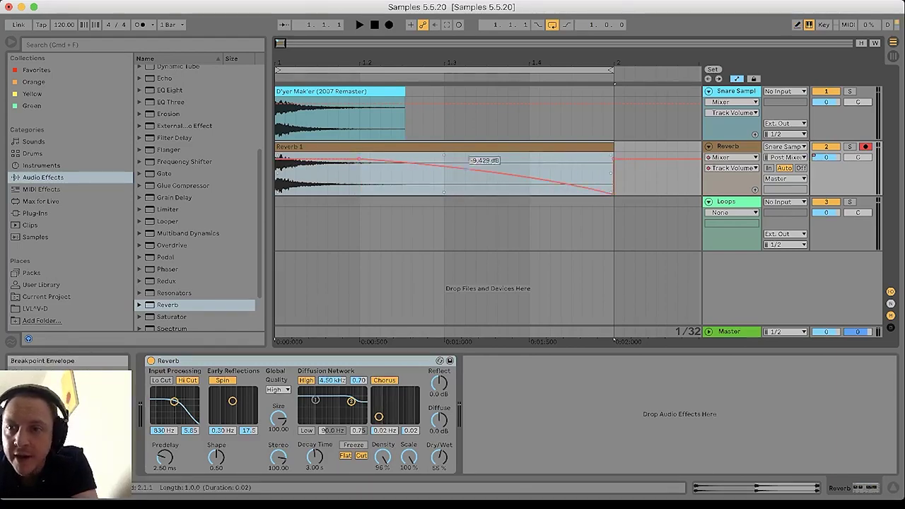
{"action": "left_click", "coordinate": [614, 159]}
Play the looped snare with its reverb and lower the Reverb 1 clip's gain to -6.00 dB.
{"action": "key", "text": "space"}
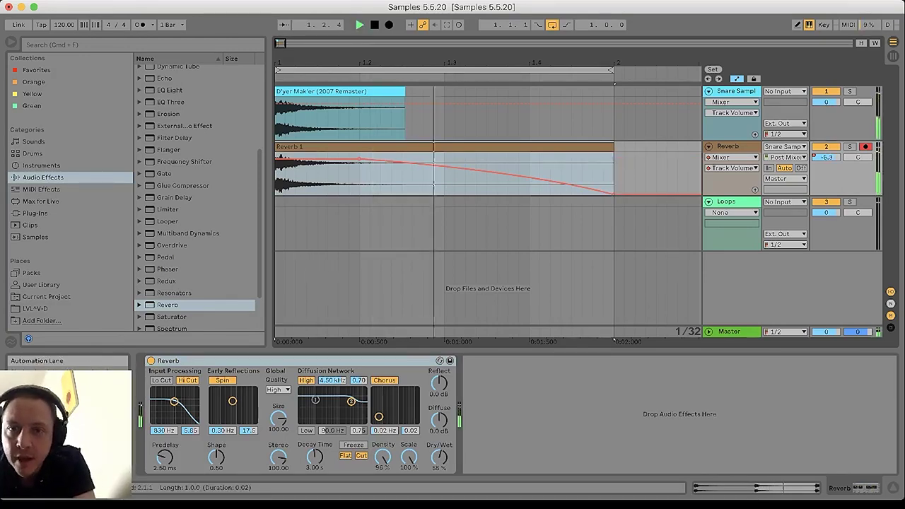
{"action": "double_click", "coordinate": [446, 147]}
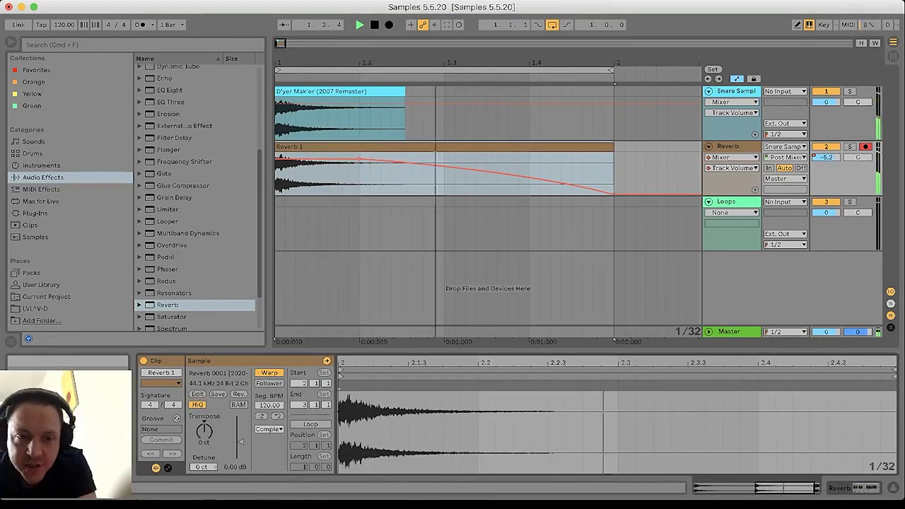
{"action": "left_click_drag", "start_coordinate": [241, 442], "coordinate": [240, 446]}
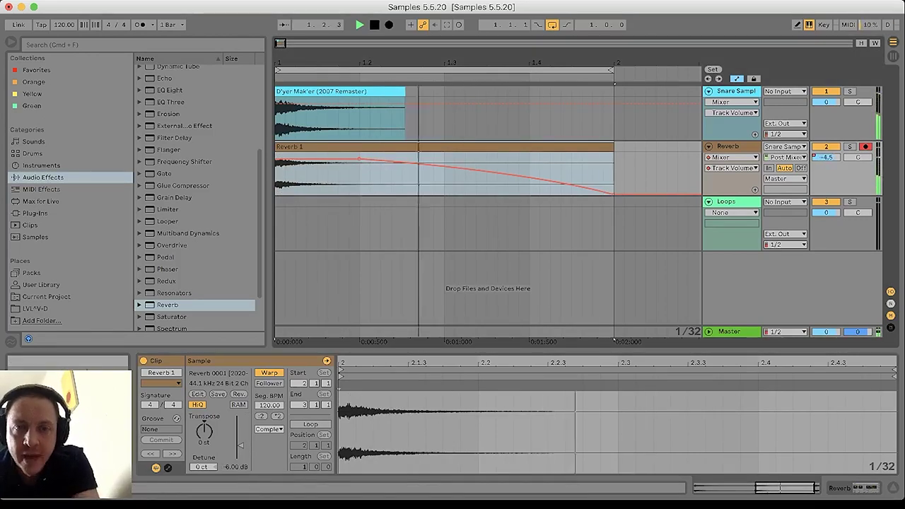
{"action": "key", "text": "super+Tab"}
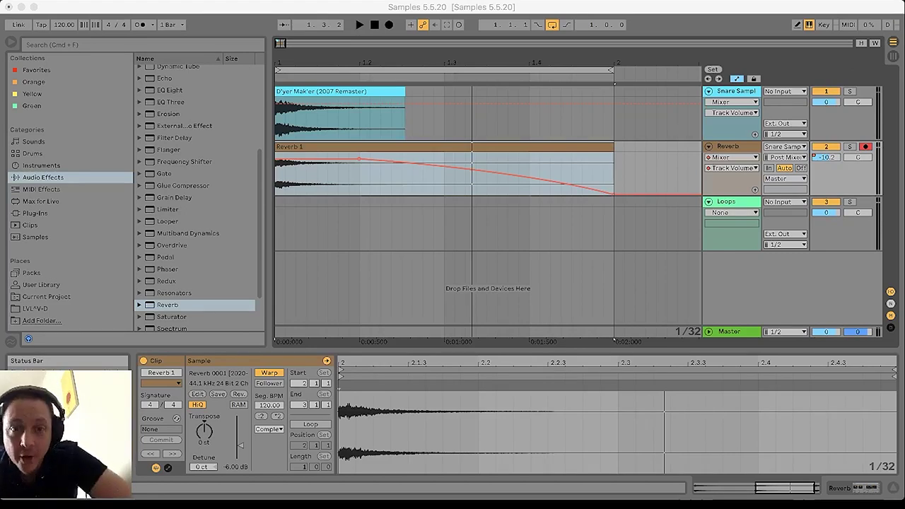
{"action": "key", "text": "super+Tab"}
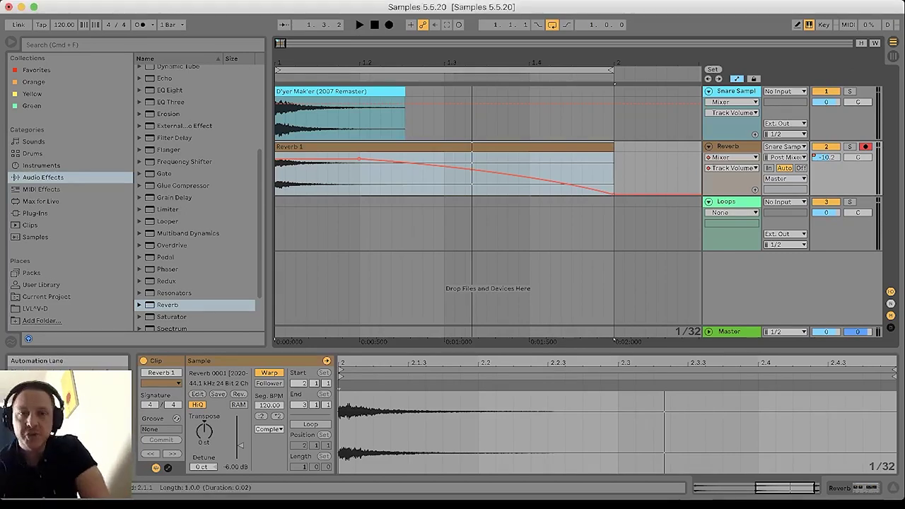
Turn the arrangement loop off and select the snare and Reverb 1 clips together across the first bar.
{"action": "left_click", "coordinate": [344, 92]}
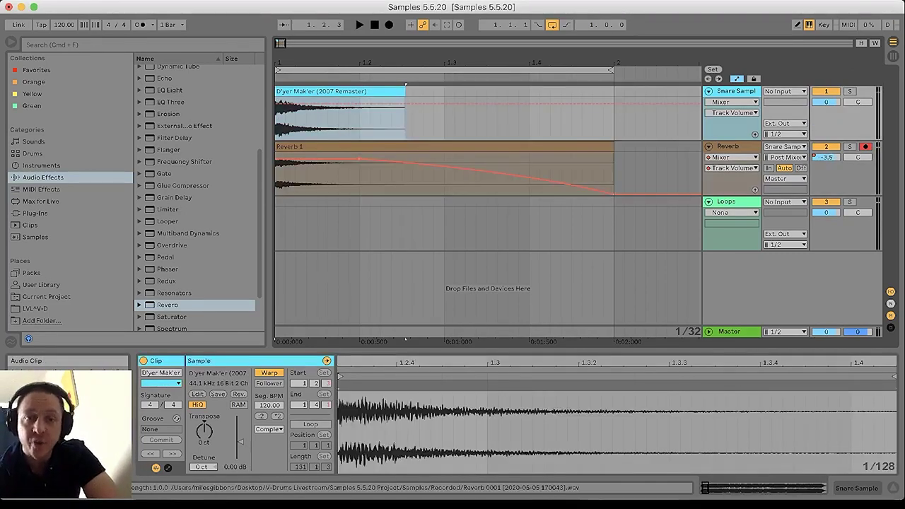
{"action": "left_click", "coordinate": [346, 146]}
{"action": "left_click", "coordinate": [345, 91], "text": "shift"}
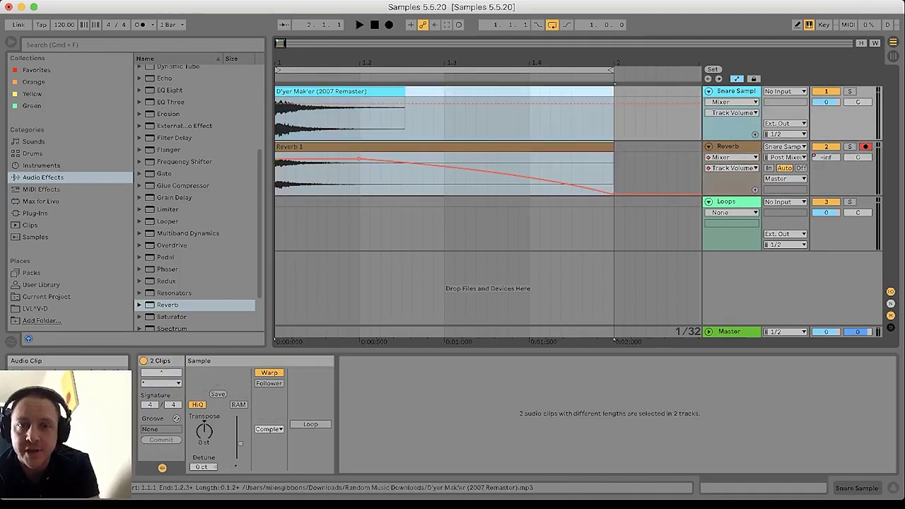
{"action": "key", "text": "super+l"}
{"action": "left_click", "coordinate": [371, 146]}
{"action": "left_click", "coordinate": [371, 91], "text": "shift"}
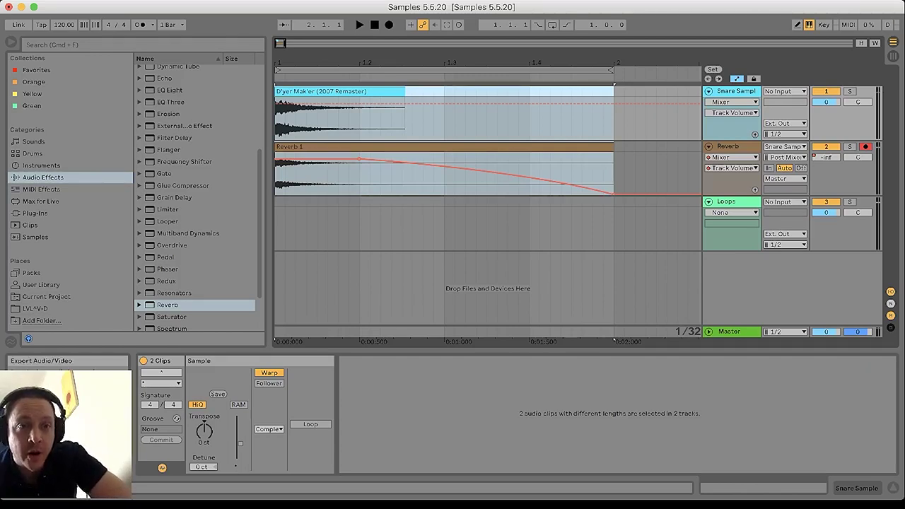
Open the Export Audio/Video options for the selected first bar, including the Normalize setting.
{"action": "key", "text": "shift+super+r"}
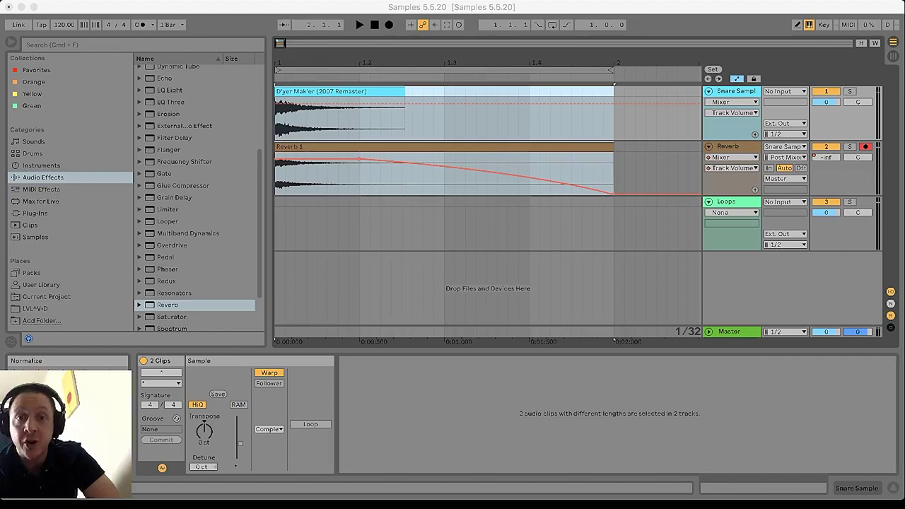
{"action": "left_click", "coordinate": [488, 414]}
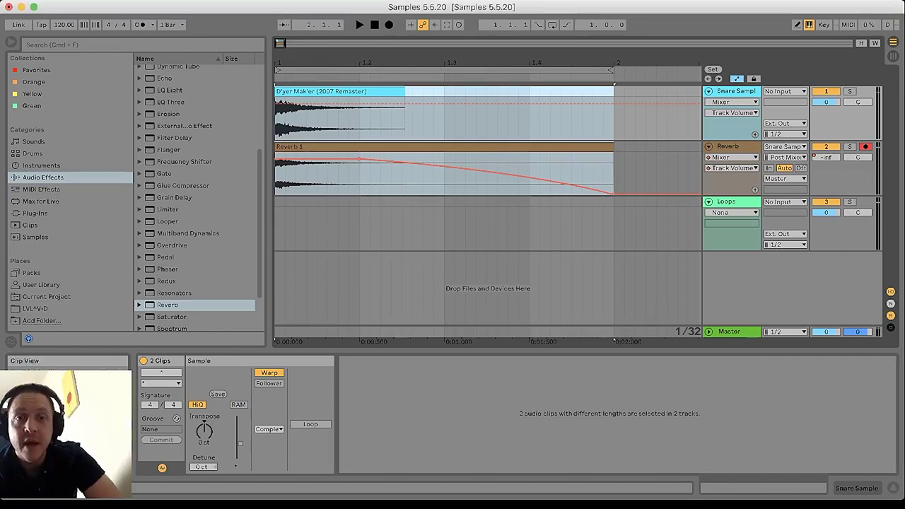
{"action": "left_click_drag", "start_coordinate": [410, 63], "coordinate": [410, 43]}
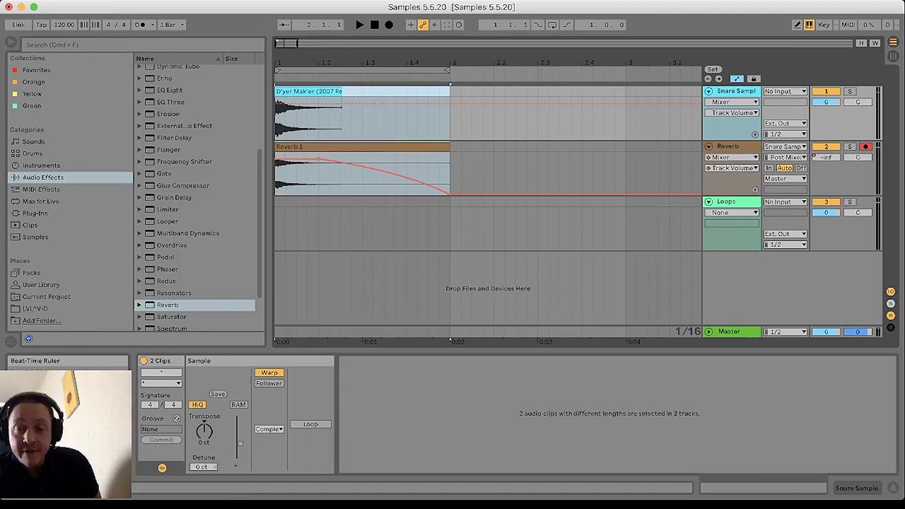
{"action": "key", "text": "super+shift+r"}
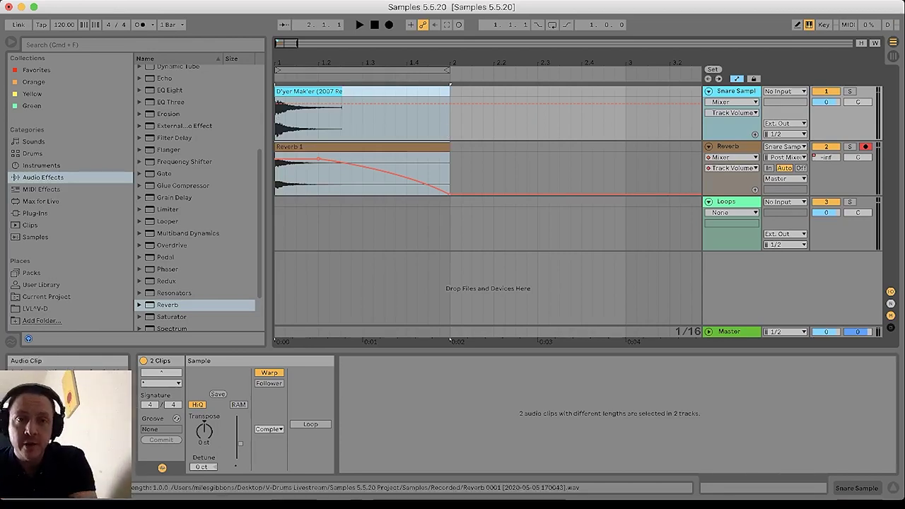
Turn looping back on for the selected bar and play it, checking the tracks' peak levels in the mixer.
{"action": "key", "text": "super+l"}
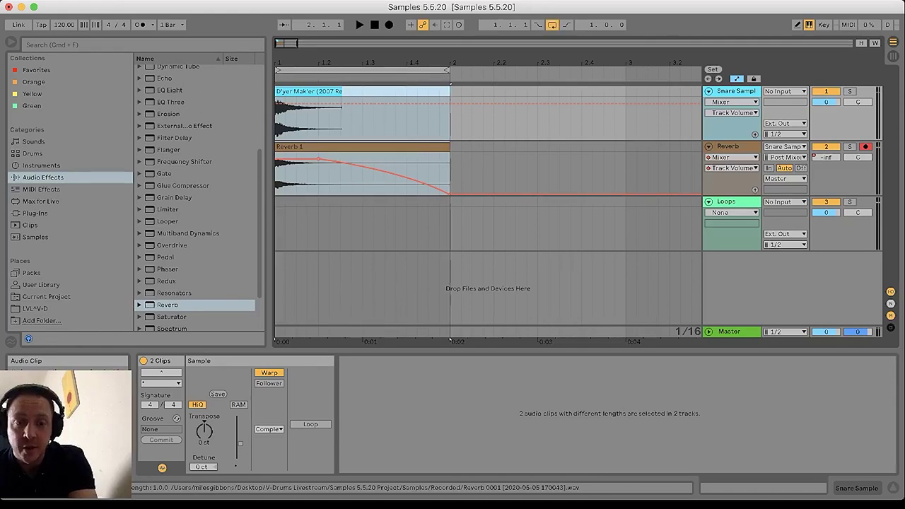
{"action": "key", "text": "space"}
{"action": "key", "text": "Tab"}
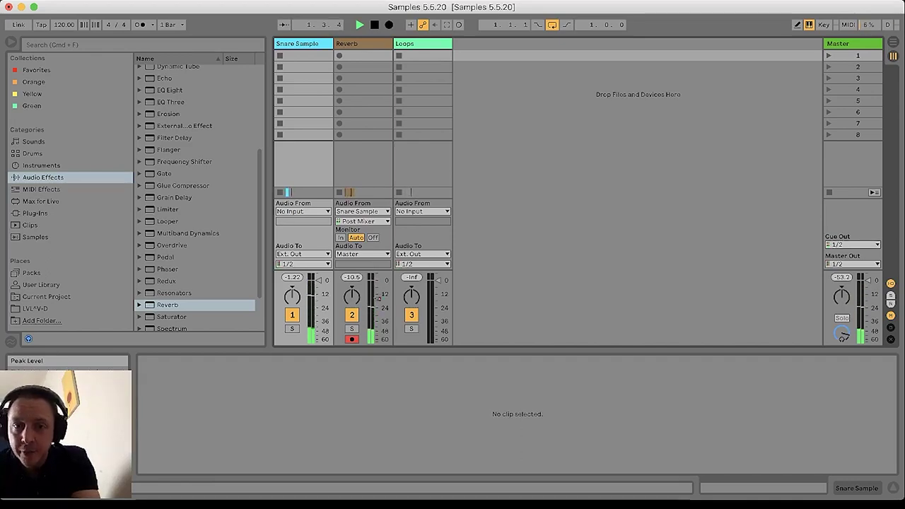
{"action": "left_click", "coordinate": [353, 277]}
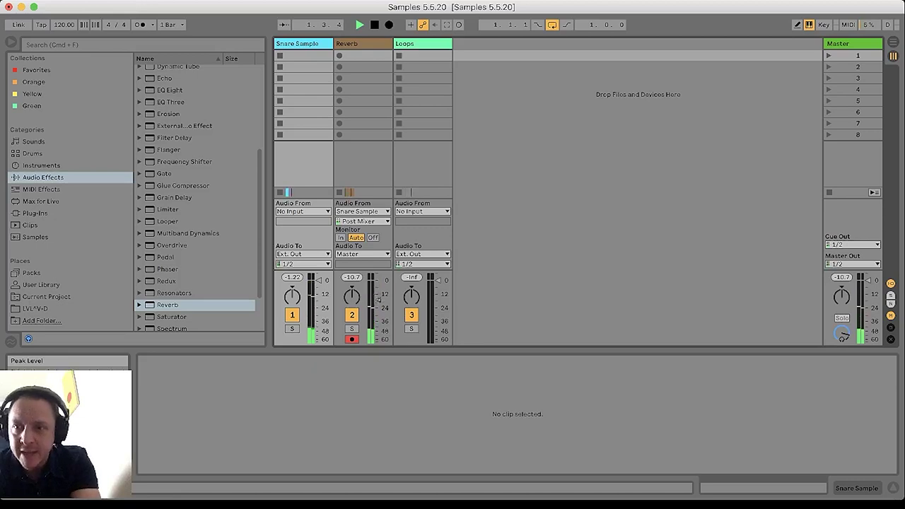
{"action": "key", "text": "Tab"}
{"action": "key", "text": "space"}
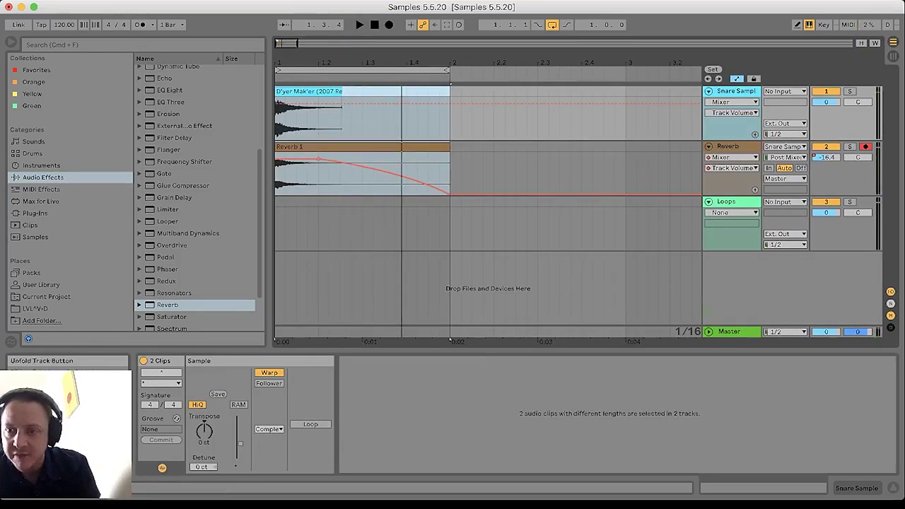
Unfold the Master track and raise its volume to 6.0 dB.
{"action": "left_click", "coordinate": [709, 332]}
{"action": "left_click_drag", "start_coordinate": [827, 278], "coordinate": [826, 244]}
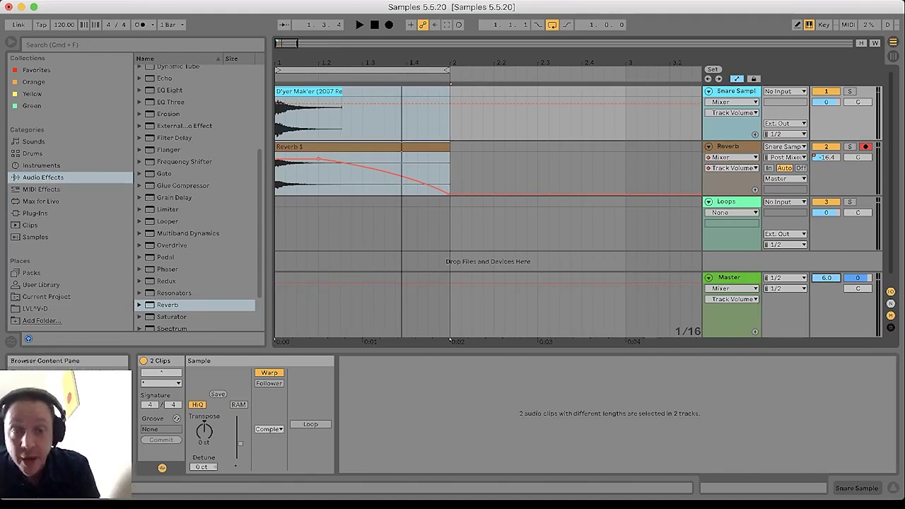
Add a Utility device to the snare sample track, set its gain to 4.00 dB and play the result.
{"action": "scroll", "coordinate": [196, 248], "scroll_direction": "down", "scroll_amount": 4}
{"action": "key", "text": "Down"}
{"action": "key", "text": "Down"}
{"action": "key", "text": "Down"}
{"action": "key", "text": "Down"}
{"action": "key", "text": "Return"}
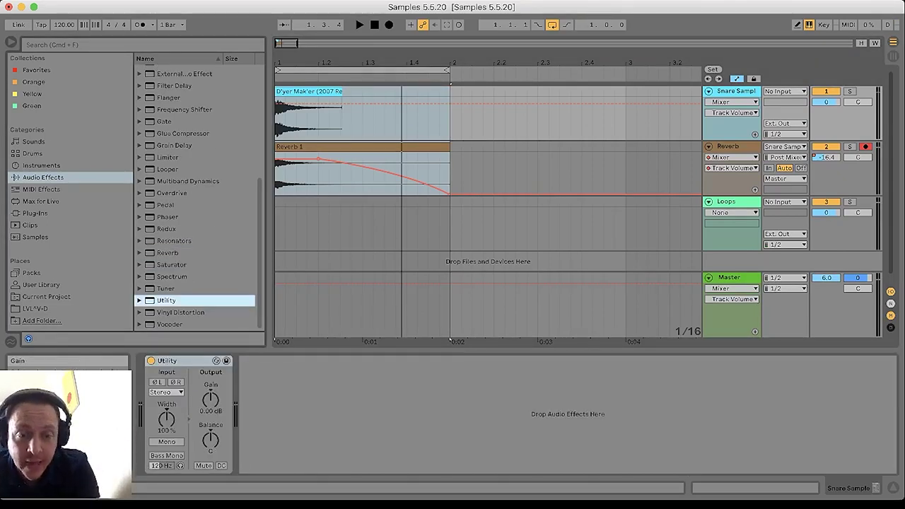
{"action": "left_click", "coordinate": [211, 401]}
{"action": "type", "text": "4"}
{"action": "key", "text": "Return"}
{"action": "key", "text": "space"}
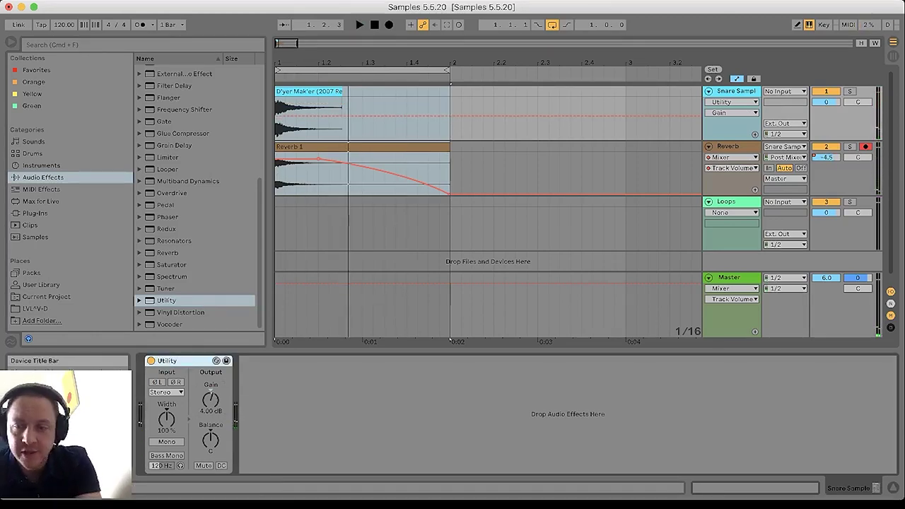
Delete the Reverb and Snare Sample tracks, leaving only the Loops track.
{"action": "key", "text": "Tab"}
{"action": "key", "text": "Tab"}
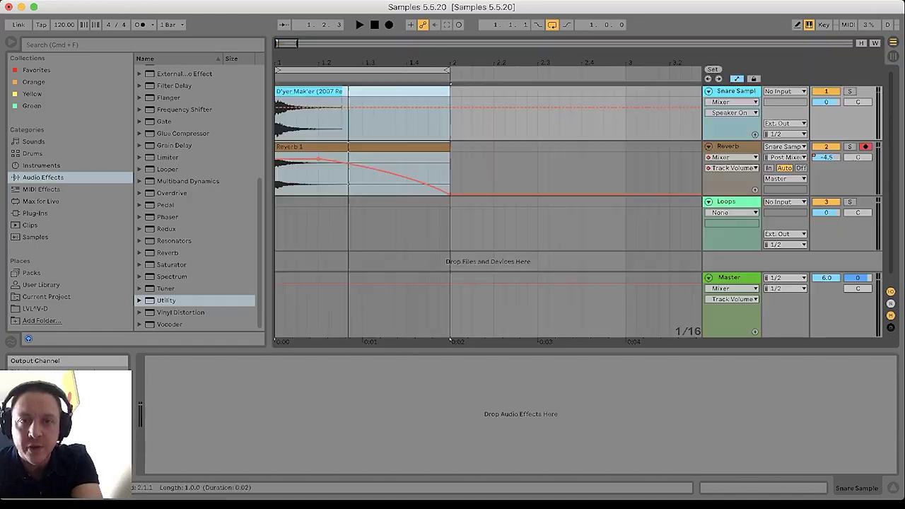
{"action": "key", "text": "minus"}
{"action": "key", "text": "minus"}
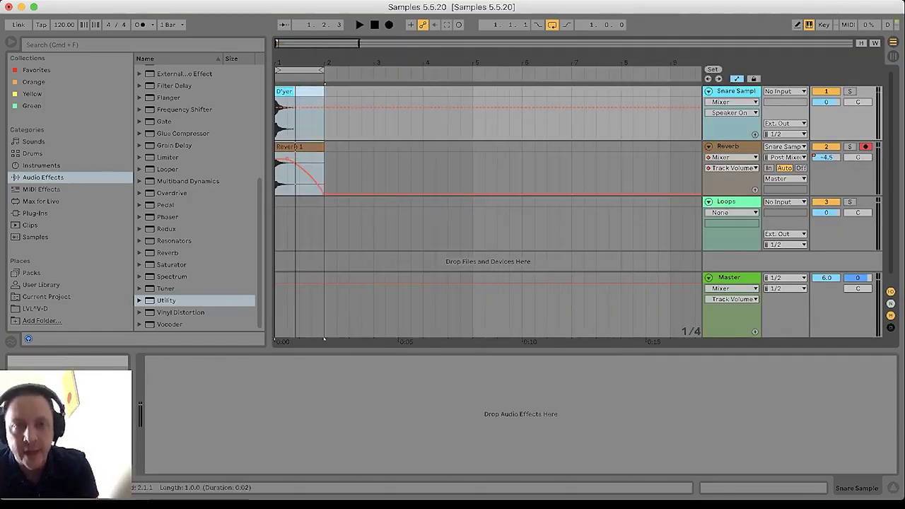
{"action": "left_click", "coordinate": [729, 147]}
{"action": "key", "text": "Delete"}
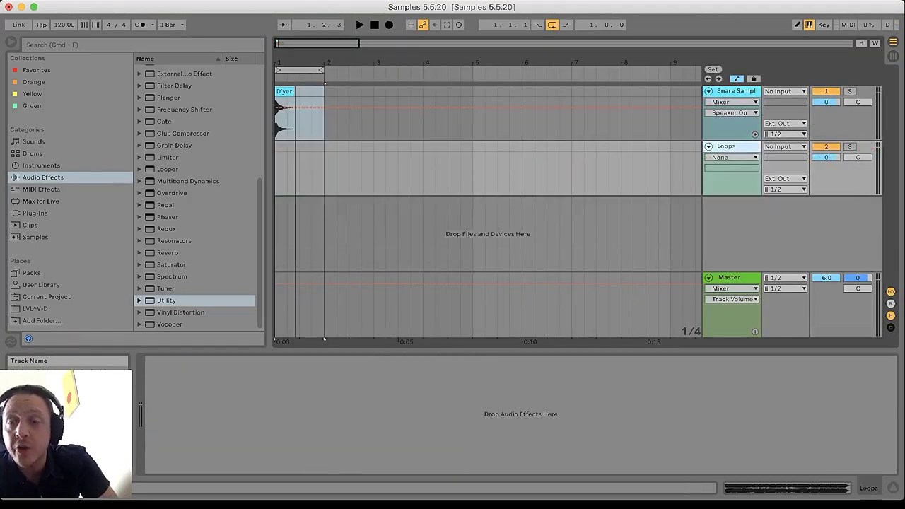
{"action": "key", "text": "Delete"}
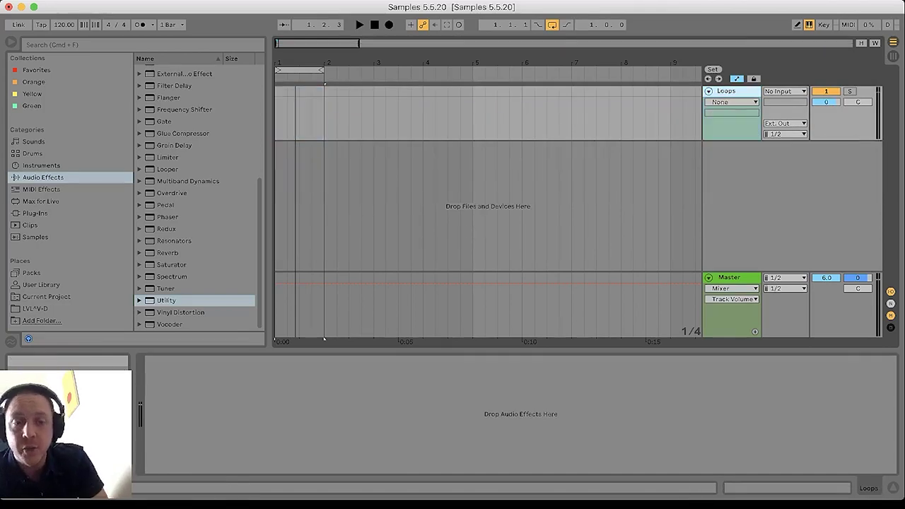
{"action": "key", "text": "super+Tab"}
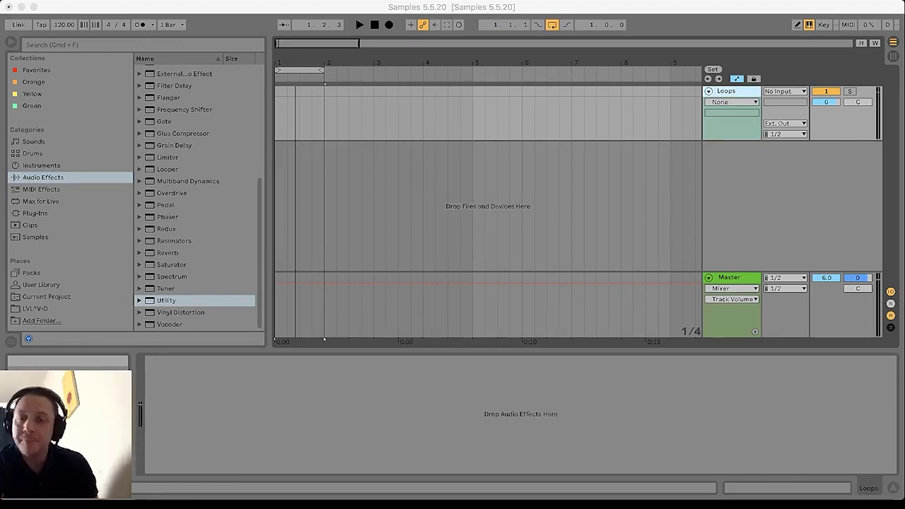
{"action": "left_click", "coordinate": [488, 206]}
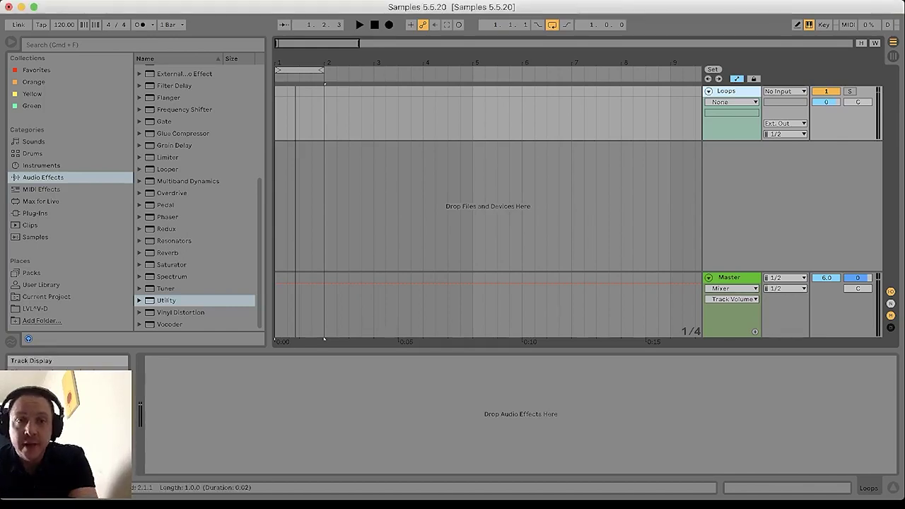
{"action": "left_click_drag", "start_coordinate": [325, 62], "coordinate": [333, 74]}
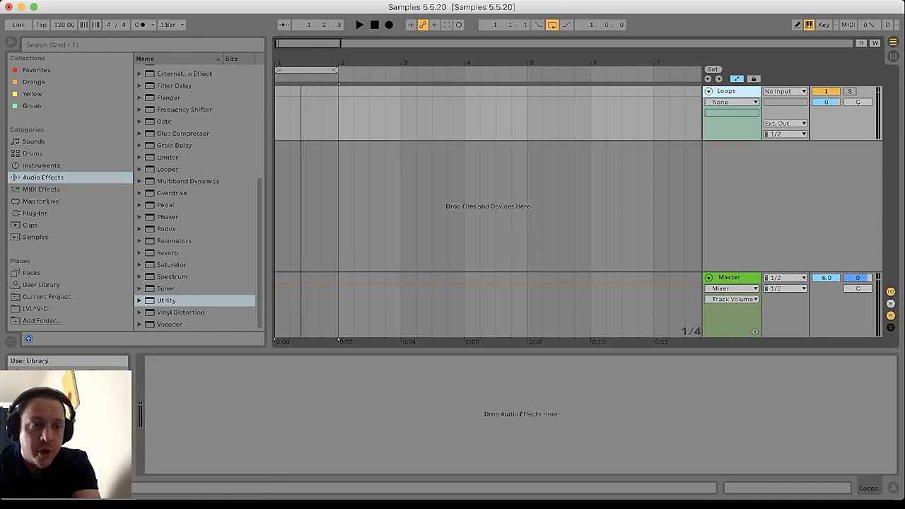
Add MAY Instruments.aif from the LVL^V-D folder at the start of the Loops track and audition a section inside it.
{"action": "left_click", "coordinate": [36, 309]}
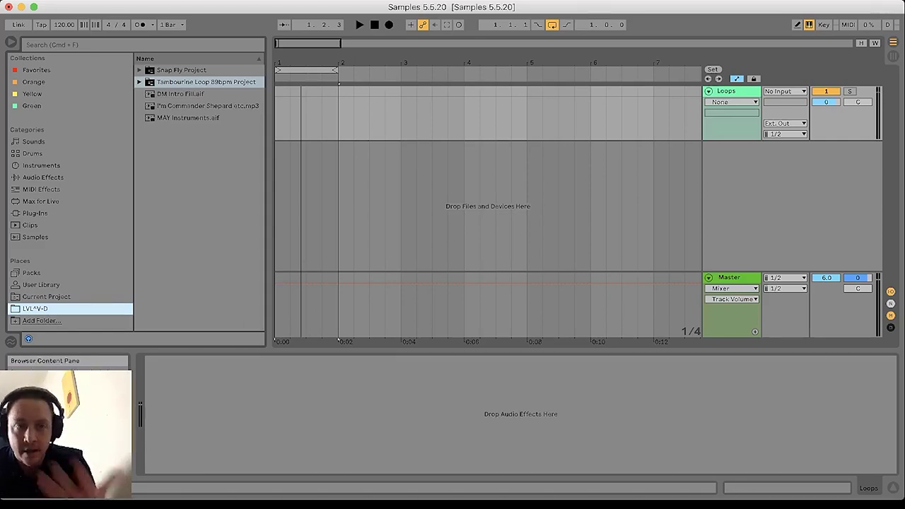
{"action": "left_click", "coordinate": [188, 118]}
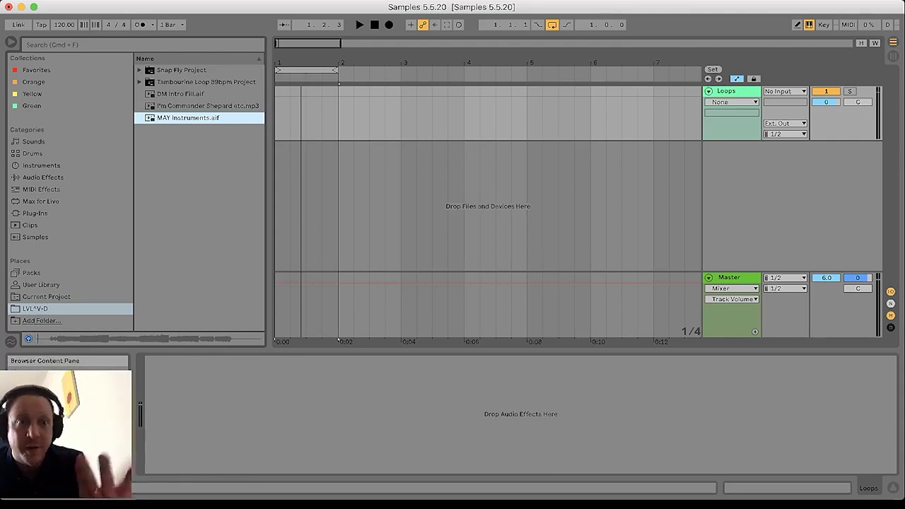
{"action": "left_click_drag", "start_coordinate": [339, 83], "coordinate": [277, 91]}
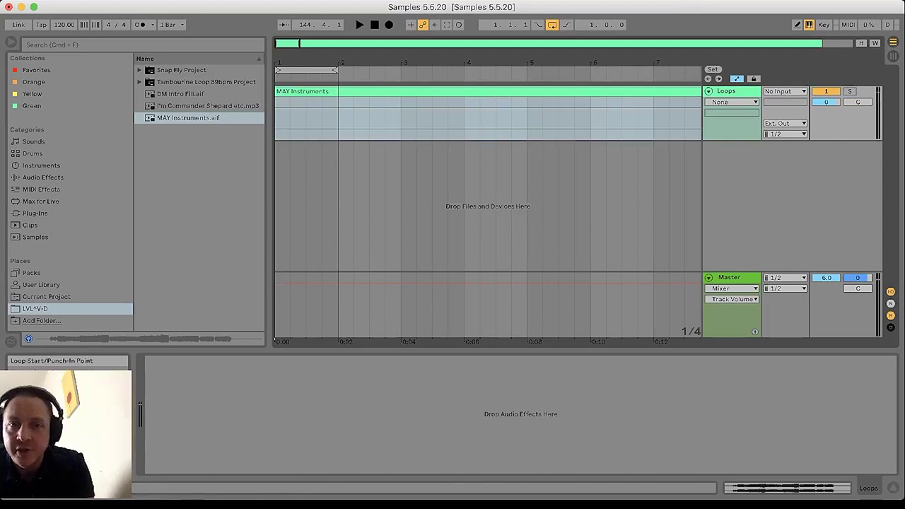
{"action": "left_click_drag", "start_coordinate": [488, 62], "coordinate": [488, 28]}
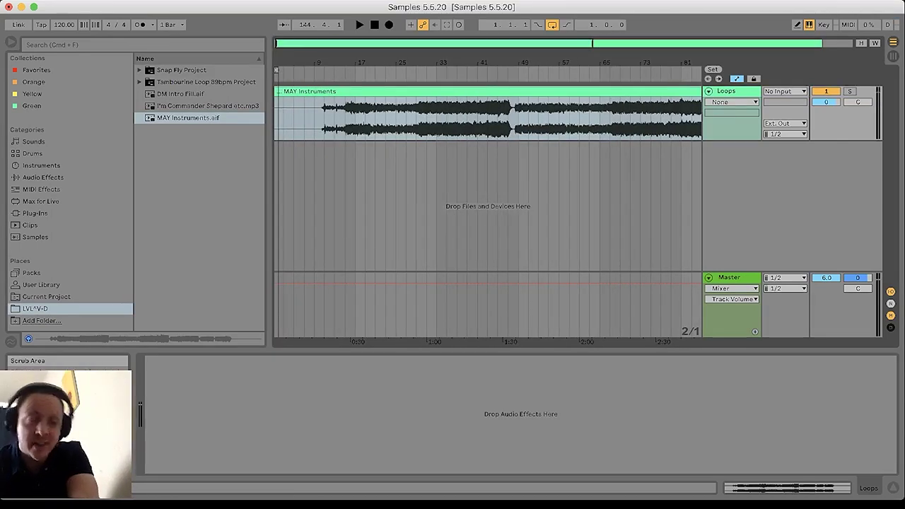
{"action": "left_click", "coordinate": [423, 71]}
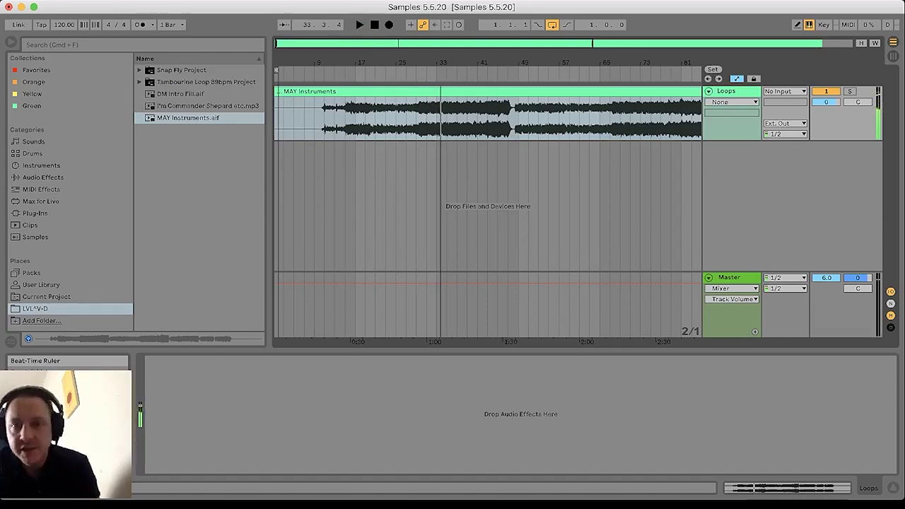
Set the song tempo to 101 BPM.
{"action": "left_click", "coordinate": [64, 25]}
{"action": "type", "text": "101"}
{"action": "key", "text": "Return"}
Split the MAY Instruments clip on the Loops track at bar 13 and at bar 17.
{"action": "left_click_drag", "start_coordinate": [301, 62], "coordinate": [302, 128]}
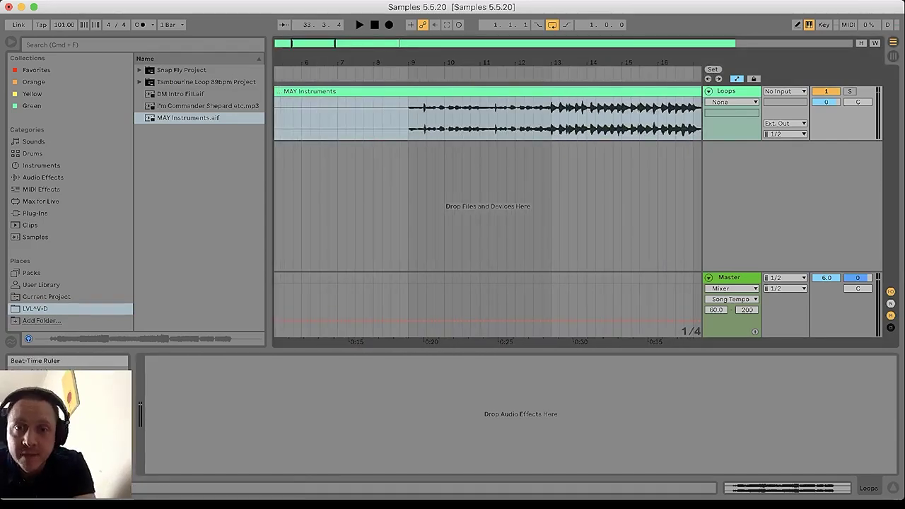
{"action": "left_click_drag", "start_coordinate": [626, 63], "coordinate": [519, 54]}
{"action": "left_click", "coordinate": [461, 119]}
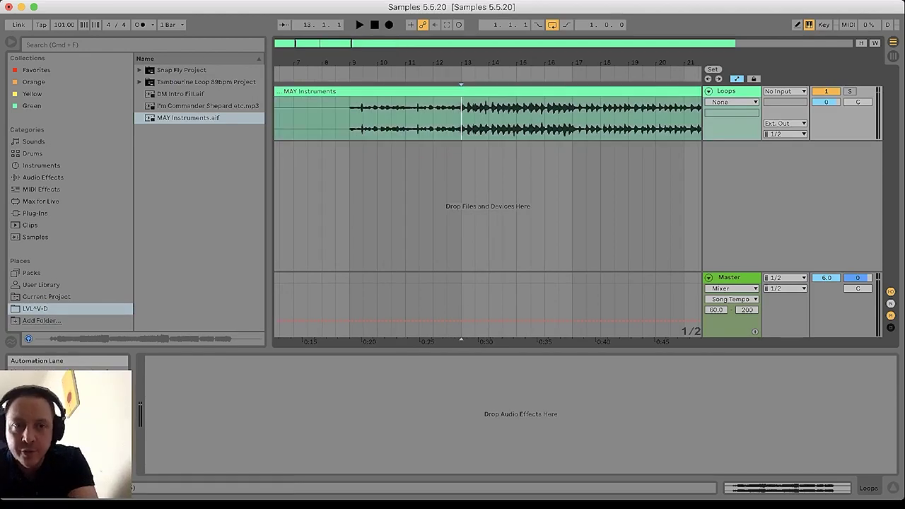
{"action": "key", "text": "super+e"}
{"action": "left_click", "coordinate": [573, 119]}
{"action": "key", "text": "super+e"}
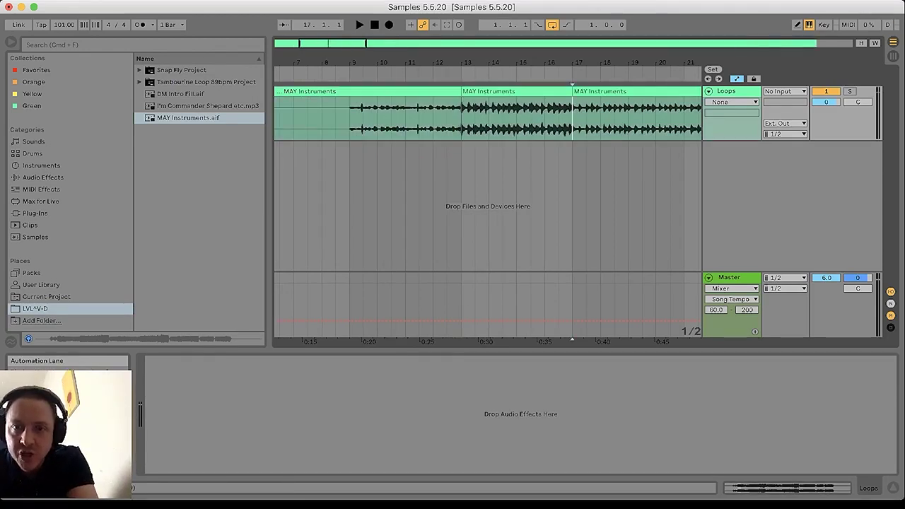
Set the loop region to the four-bar clip from bar 13 to bar 17 and play it.
{"action": "left_click", "coordinate": [516, 91]}
{"action": "key", "text": "super+l"}
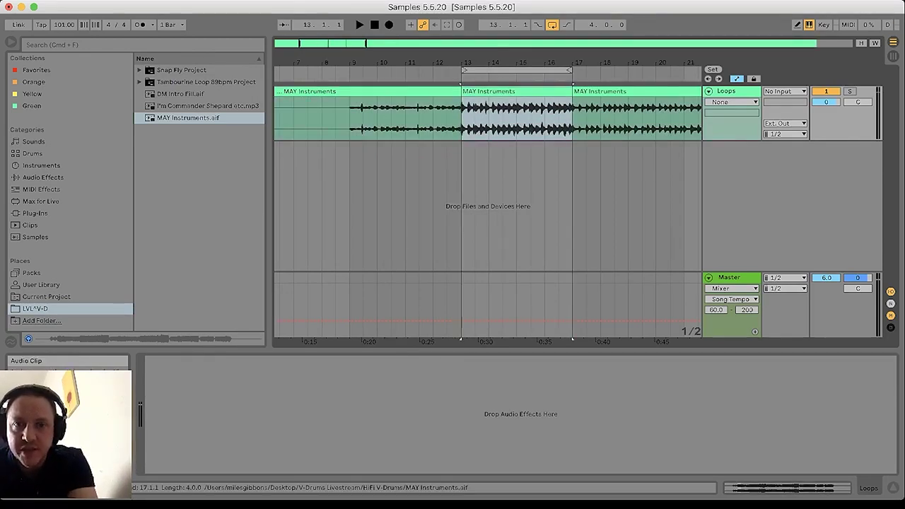
{"action": "key", "text": "space"}
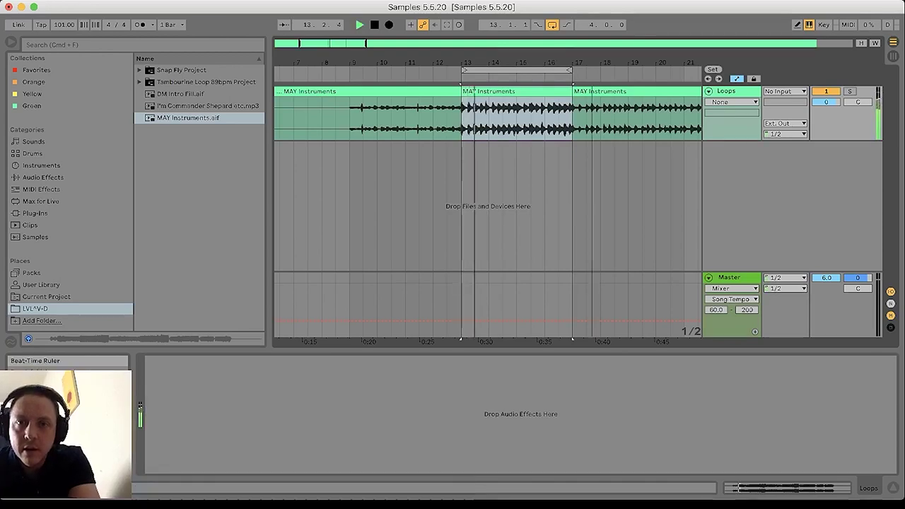
Delete the part of MAY Instruments before bar 13 and stop playback.
{"action": "left_click_drag", "start_coordinate": [516, 63], "coordinate": [403, 55]}
{"action": "left_click", "coordinate": [320, 91]}
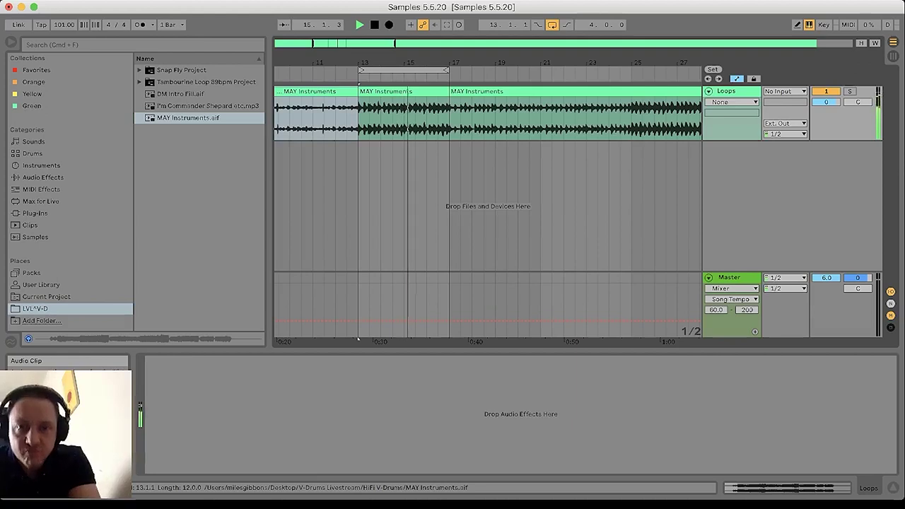
{"action": "key", "text": "Delete"}
{"action": "key", "text": "space"}
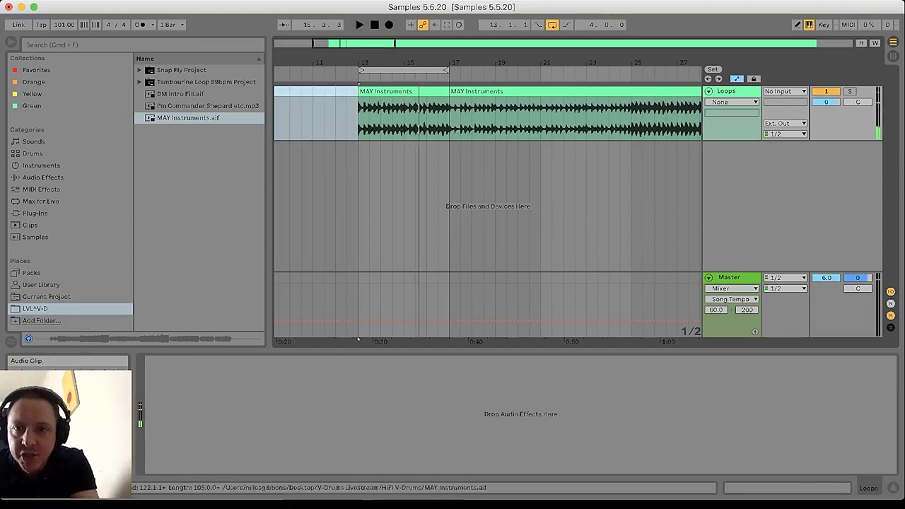
Split off bars 21 to 25 of MAY Instruments as a separate clip and play it.
{"action": "left_click_drag", "start_coordinate": [632, 118], "coordinate": [542, 119]}
{"action": "key", "text": "super+e"}
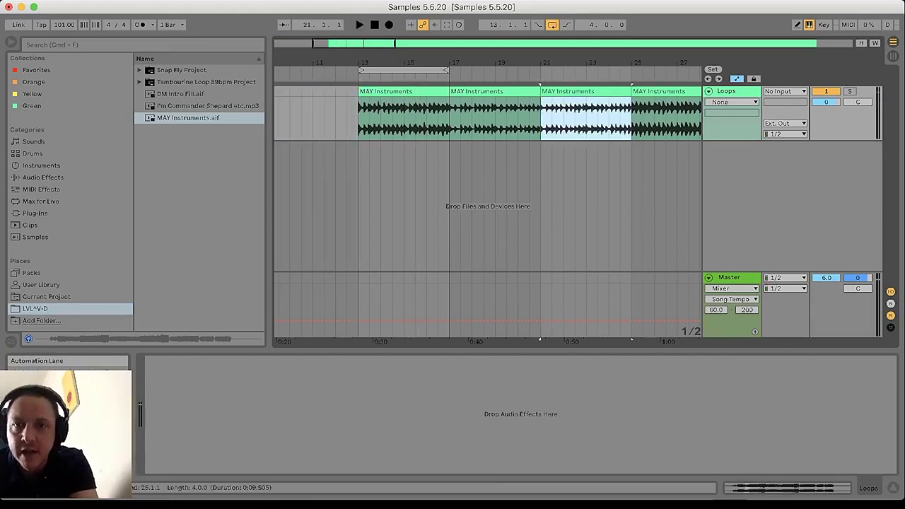
{"action": "key", "text": "space"}
Delete the clip between bars 17 and 21 and the remainder after bar 25, and stop playback.
{"action": "left_click", "coordinate": [495, 91]}
{"action": "key", "text": "Delete"}
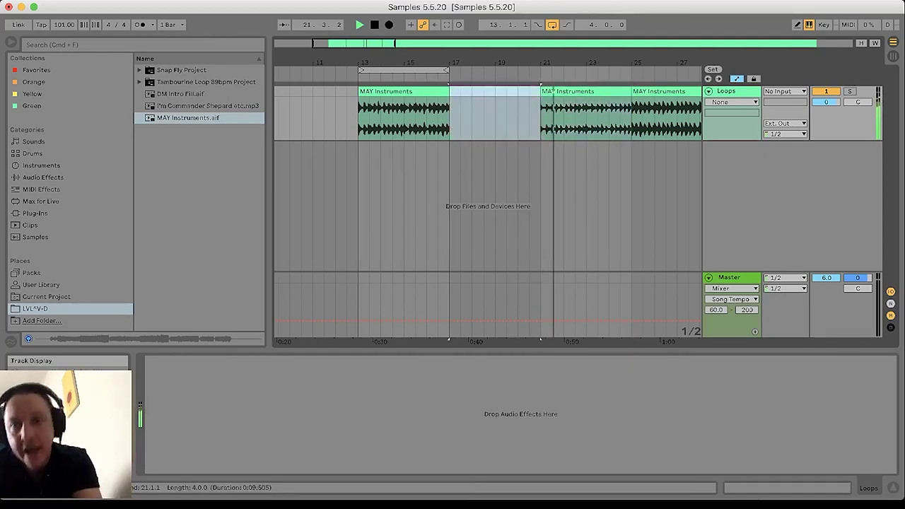
{"action": "left_click", "coordinate": [677, 113]}
{"action": "left_click", "coordinate": [676, 92]}
{"action": "key", "text": "space"}
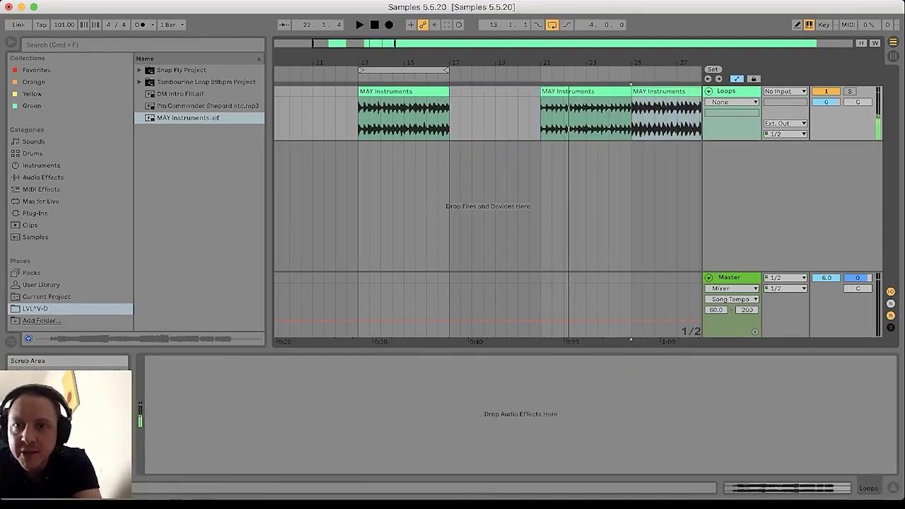
{"action": "key", "text": "Delete"}
Rename the clip at bar 13 as Chorus and the clip at bar 21 as Verse.
{"action": "left_click", "coordinate": [404, 91]}
{"action": "key", "text": "super+r"}
{"action": "type", "text": "C"}
{"action": "left_click", "coordinate": [586, 91]}
{"action": "key", "text": "super+r"}
{"action": "type", "text": "Ve"}
{"action": "left_click_drag", "start_coordinate": [577, 62], "coordinate": [577, 50]}
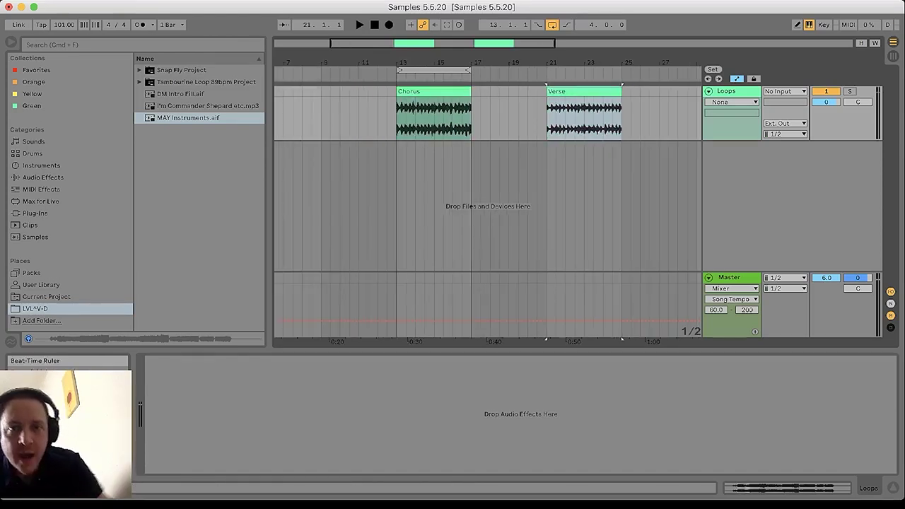
{"action": "left_click_drag", "start_coordinate": [408, 62], "coordinate": [408, 92]}
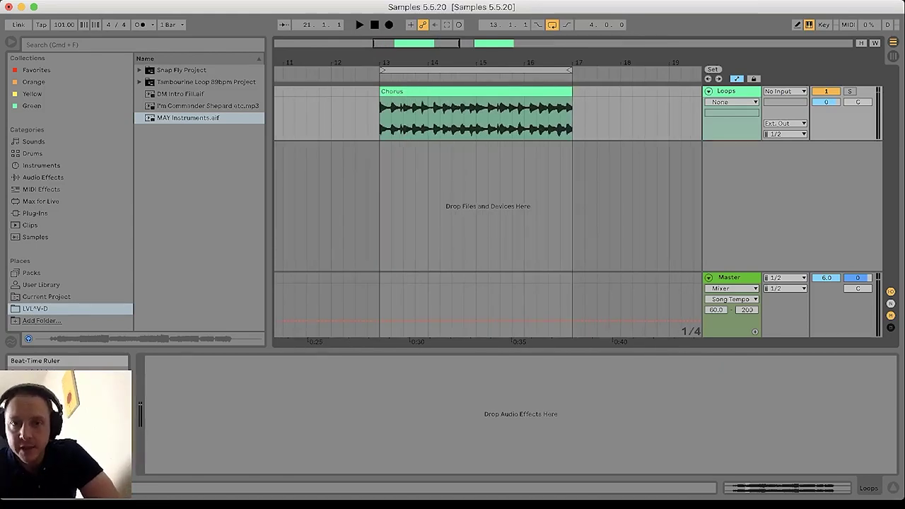
{"action": "mouse_move", "coordinate": [405, 62]}
{"action": "left_mouse_down"}
{"action": "mouse_move", "coordinate": [393, 62]}
{"action": "mouse_move", "coordinate": [404, 49]}
{"action": "left_mouse_up"}
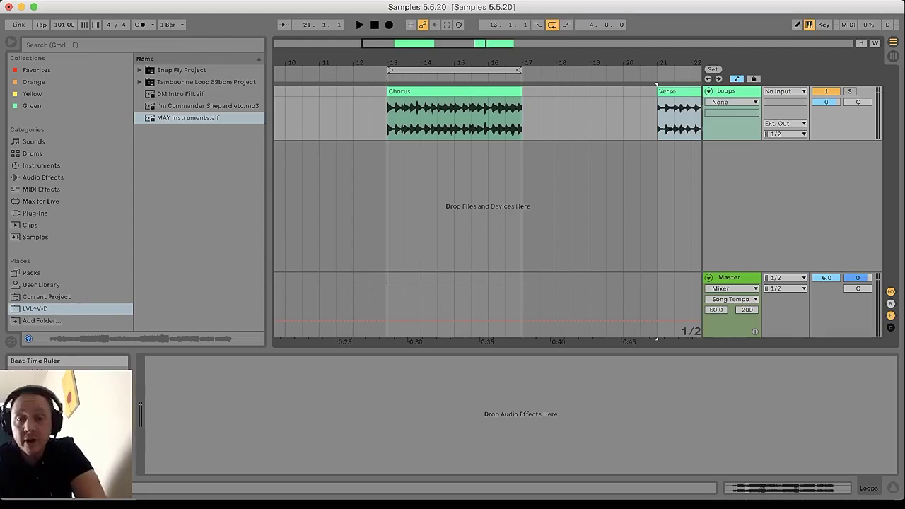
{"action": "left_click_drag", "start_coordinate": [409, 62], "coordinate": [398, 46]}
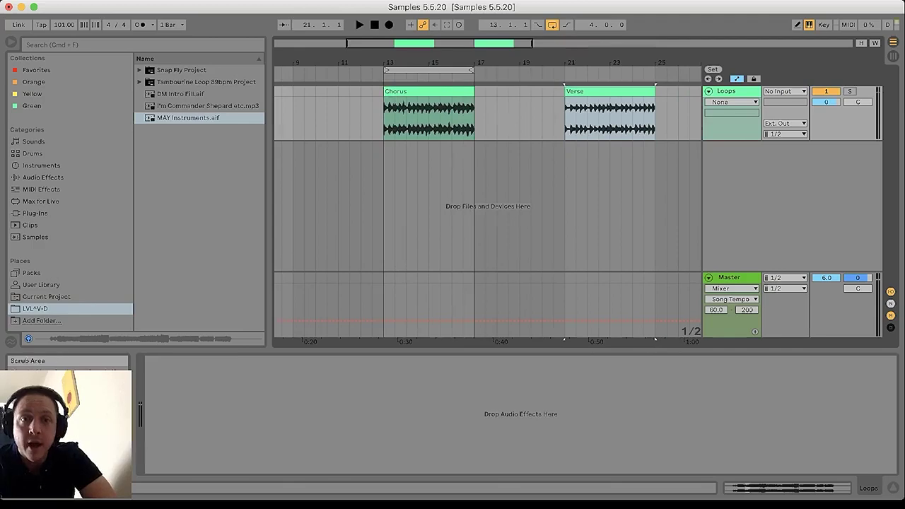